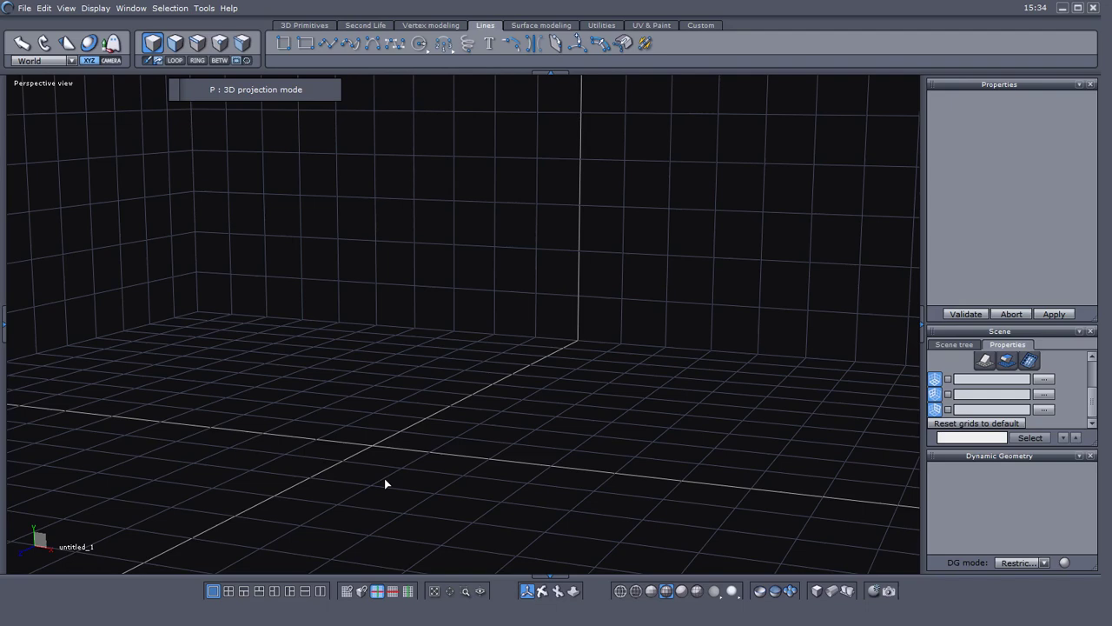
Step: Switch the viewport to an orthographic top view
{"action": "middle_click_drag", "start_coordinate": [322, 472], "coordinate": [355, 457]}
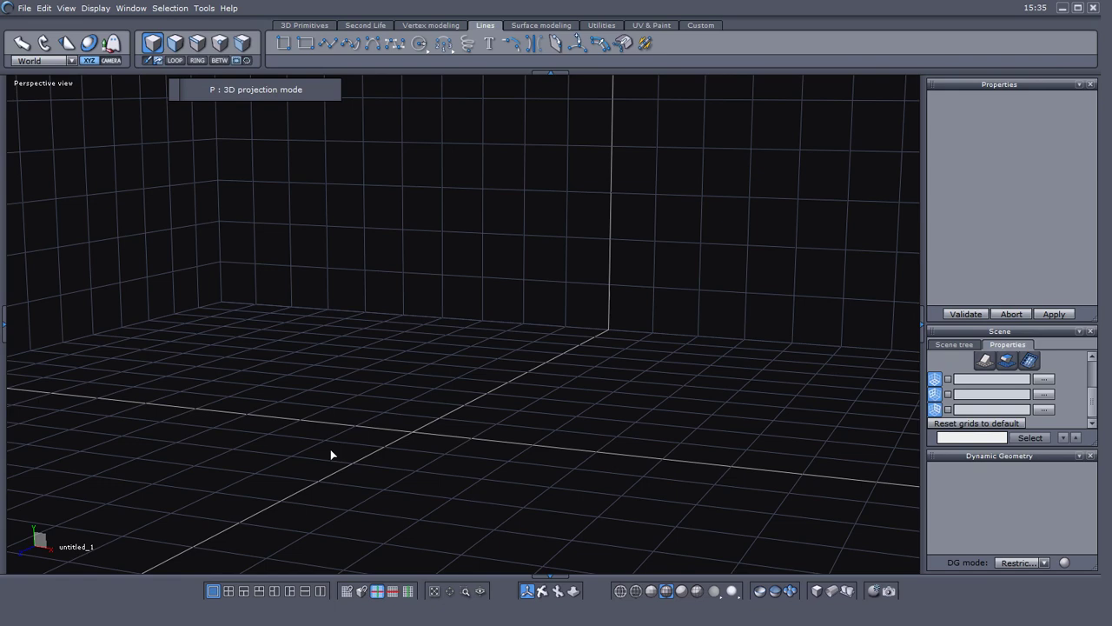
{"action": "middle_click_drag", "start_coordinate": [320, 445], "coordinate": [340, 436]}
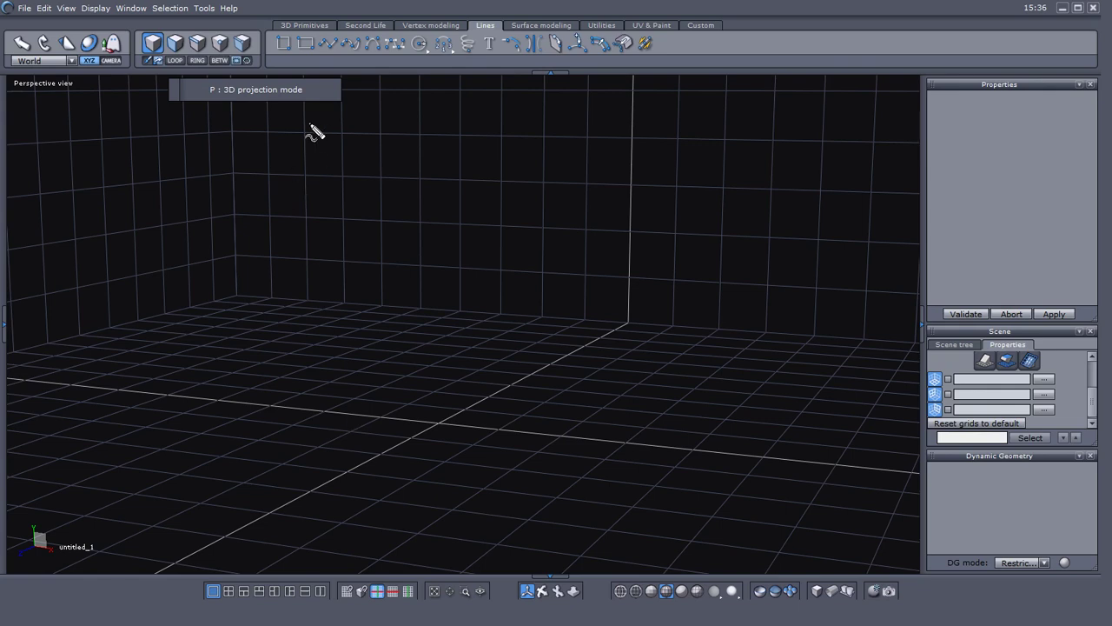
{"action": "mouse_move", "coordinate": [323, 91]}
{"action": "left_mouse_down"}
{"action": "mouse_move", "coordinate": [267, 79]}
{"action": "mouse_move", "coordinate": [174, 112]}
{"action": "mouse_move", "coordinate": [327, 119]}
{"action": "left_mouse_up"}
{"action": "key", "text": "2"}
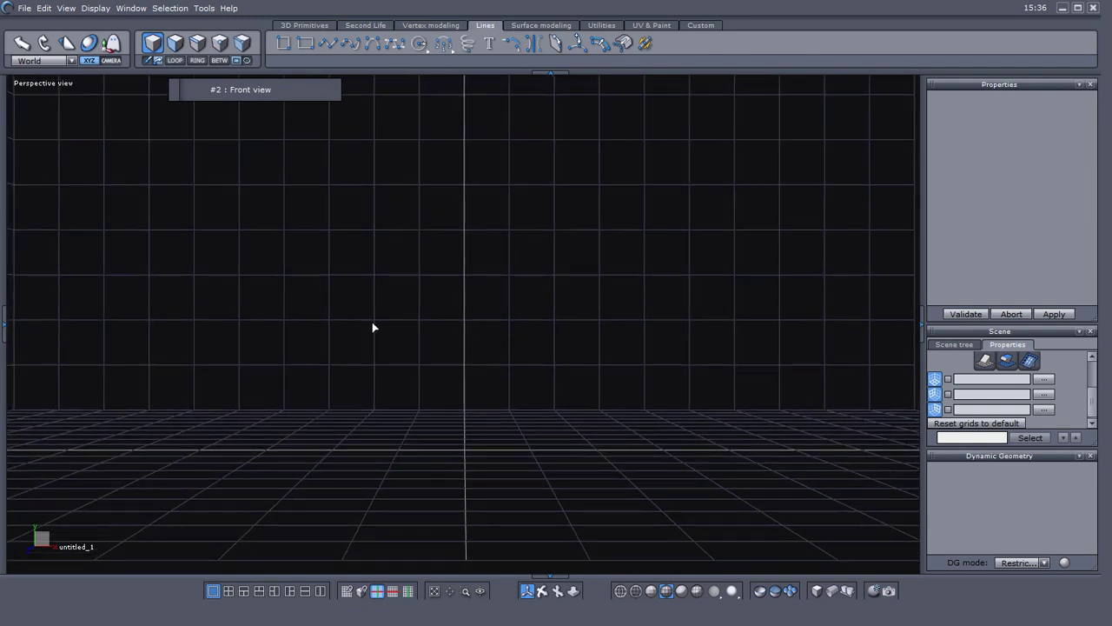
{"action": "key", "text": "5"}
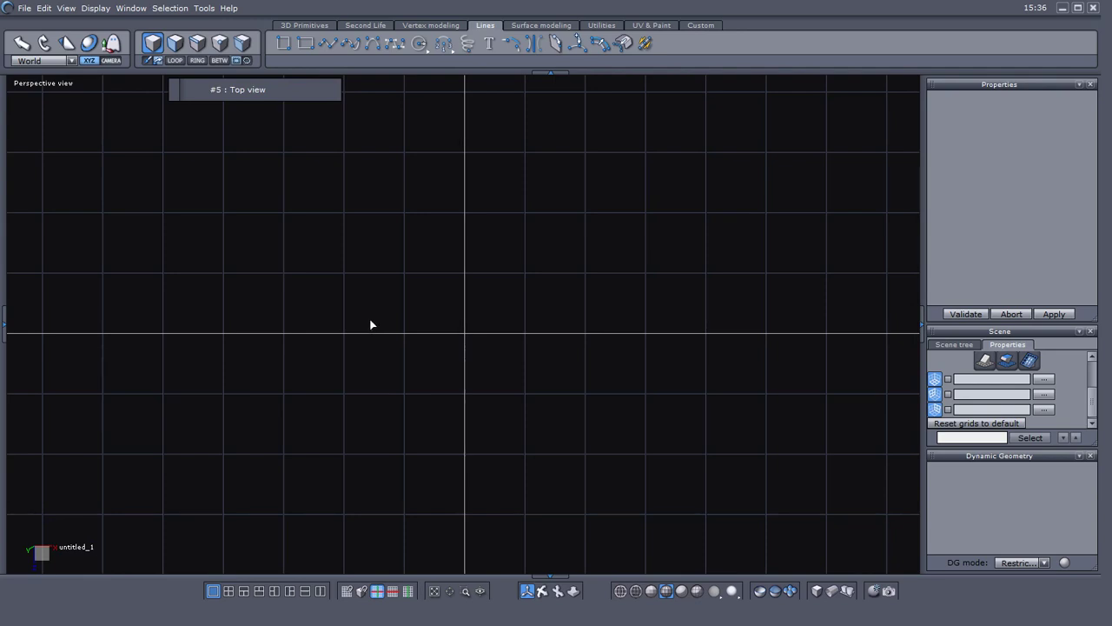
{"action": "key", "text": "p"}
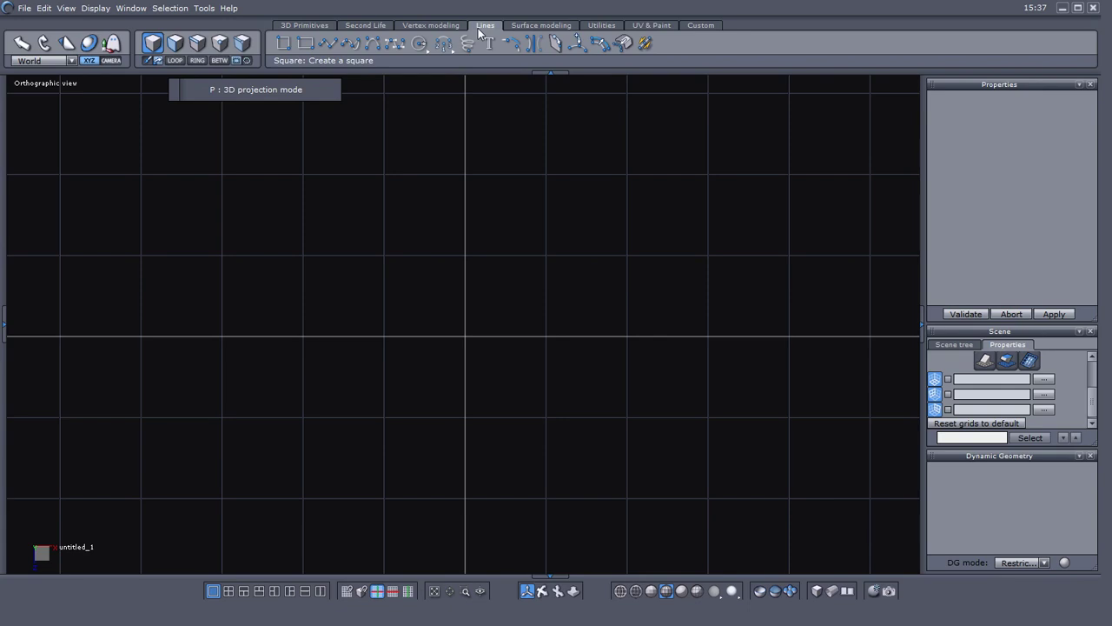
Step: Draw a 20-point circle from its center at the grid origin, about 9.6 units in diameter
{"action": "left_click", "coordinate": [420, 43]}
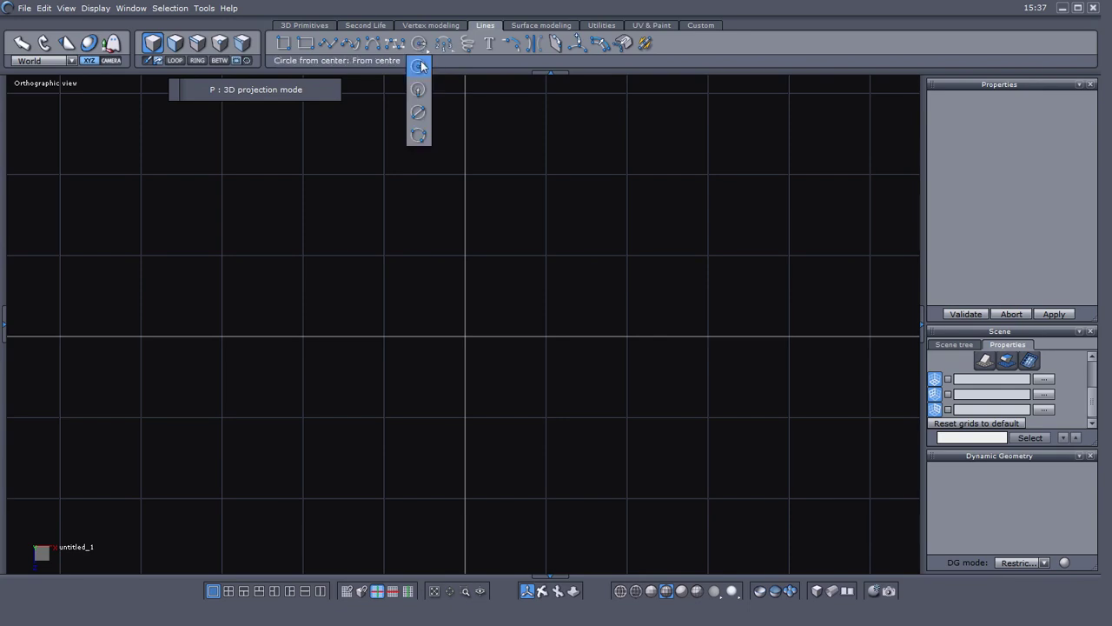
{"action": "left_click_drag", "start_coordinate": [421, 66], "coordinate": [422, 66]}
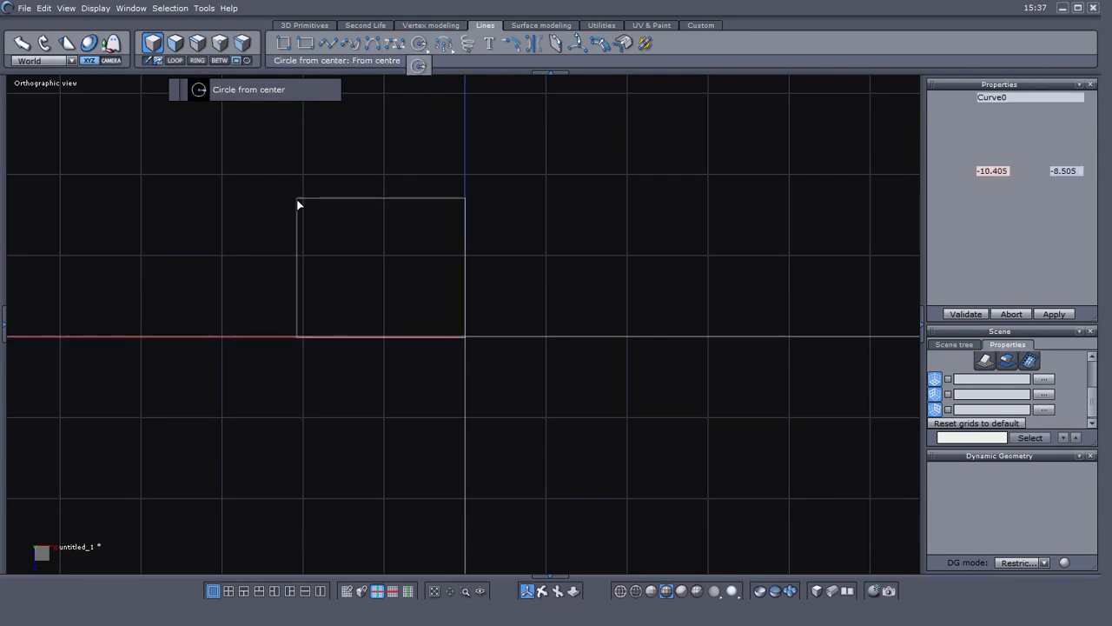
{"action": "left_click", "coordinate": [466, 338]}
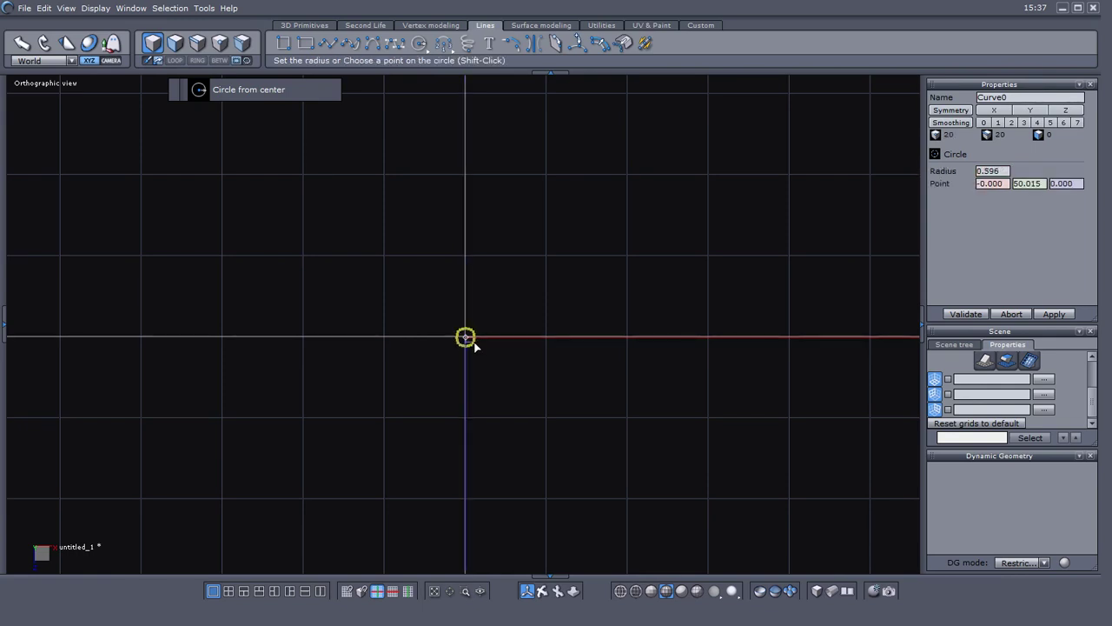
{"action": "left_click", "coordinate": [541, 364]}
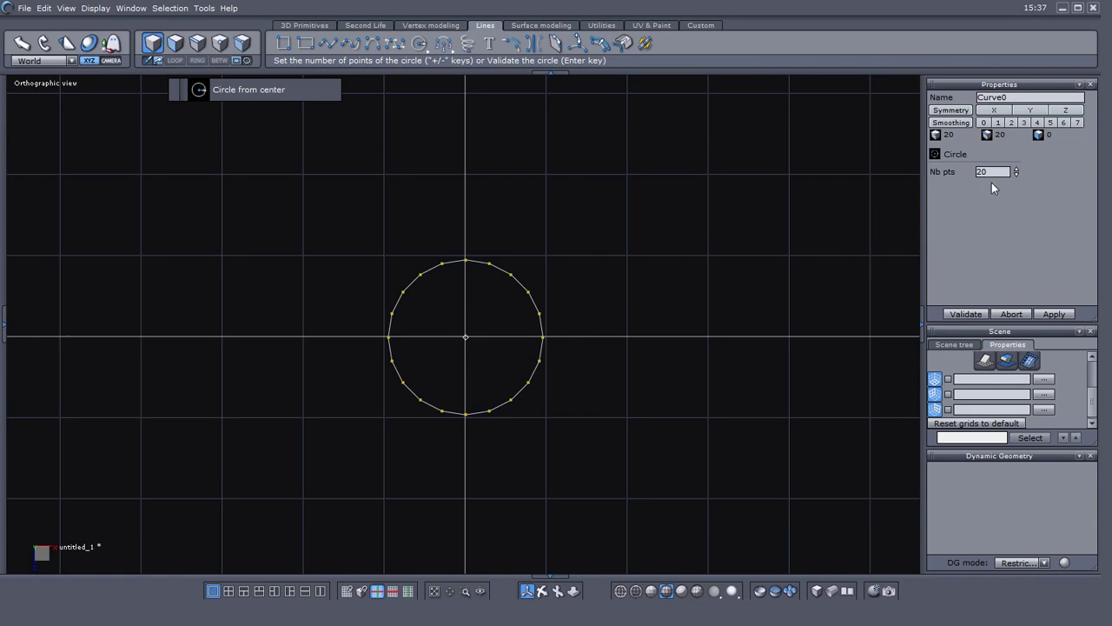
{"action": "left_click", "coordinate": [963, 315]}
Step: Extrude the circle's outline uniformly outward into a flat ring about 13 units across
{"action": "scroll", "coordinate": [463, 382], "scroll_direction": "up", "scroll_amount": 3}
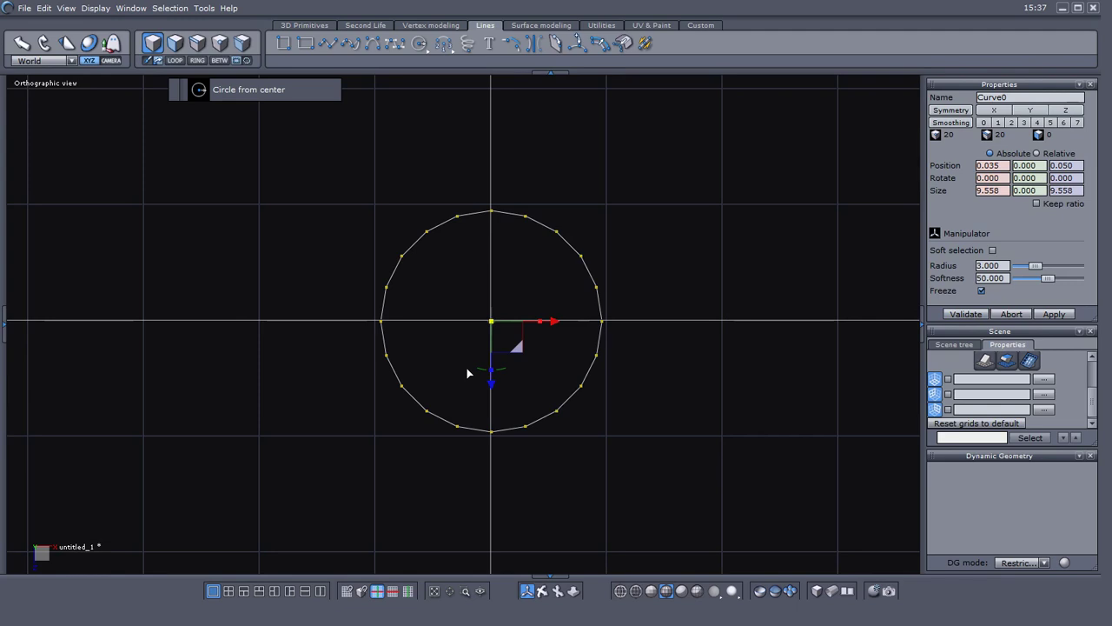
{"action": "scroll", "coordinate": [464, 373], "scroll_direction": "up", "scroll_amount": 1}
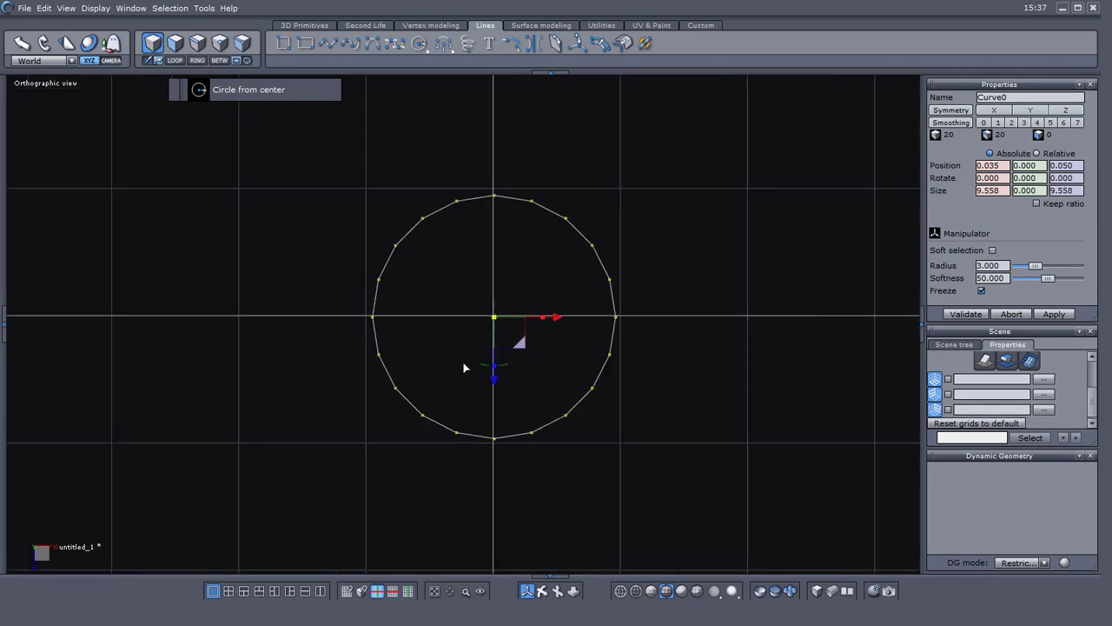
{"action": "left_click", "coordinate": [944, 345]}
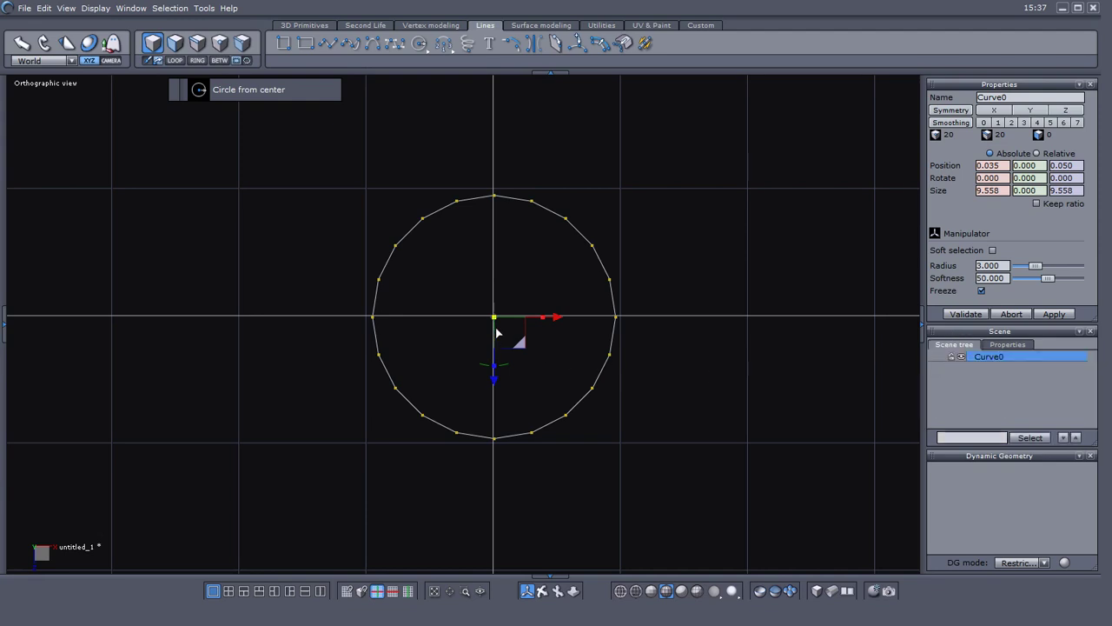
{"action": "left_click_drag", "start_coordinate": [495, 318], "coordinate": [524, 328], "text": "ctrl"}
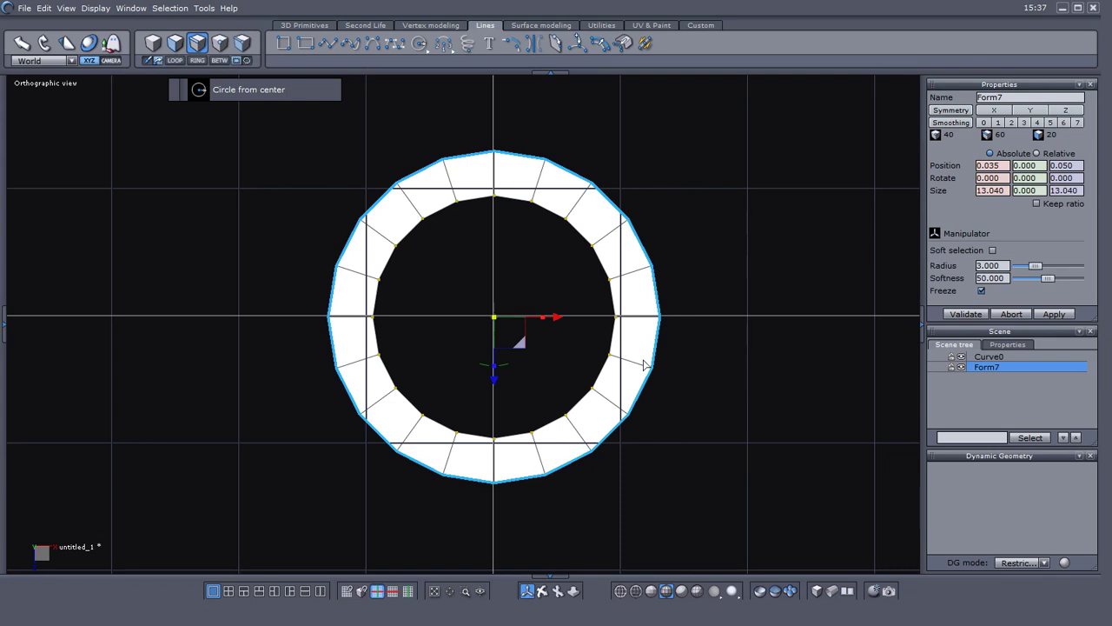
Step: Hide all three scene grids and return to the list of scene objects
{"action": "left_click", "coordinate": [1014, 350]}
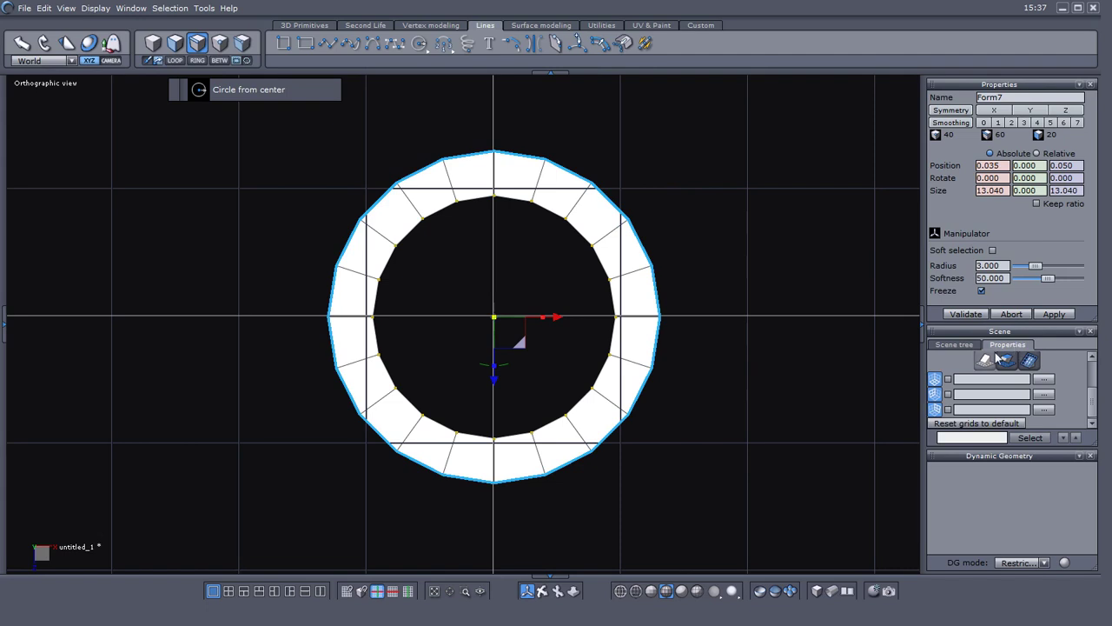
{"action": "left_click", "coordinate": [935, 379]}
{"action": "left_click", "coordinate": [936, 395]}
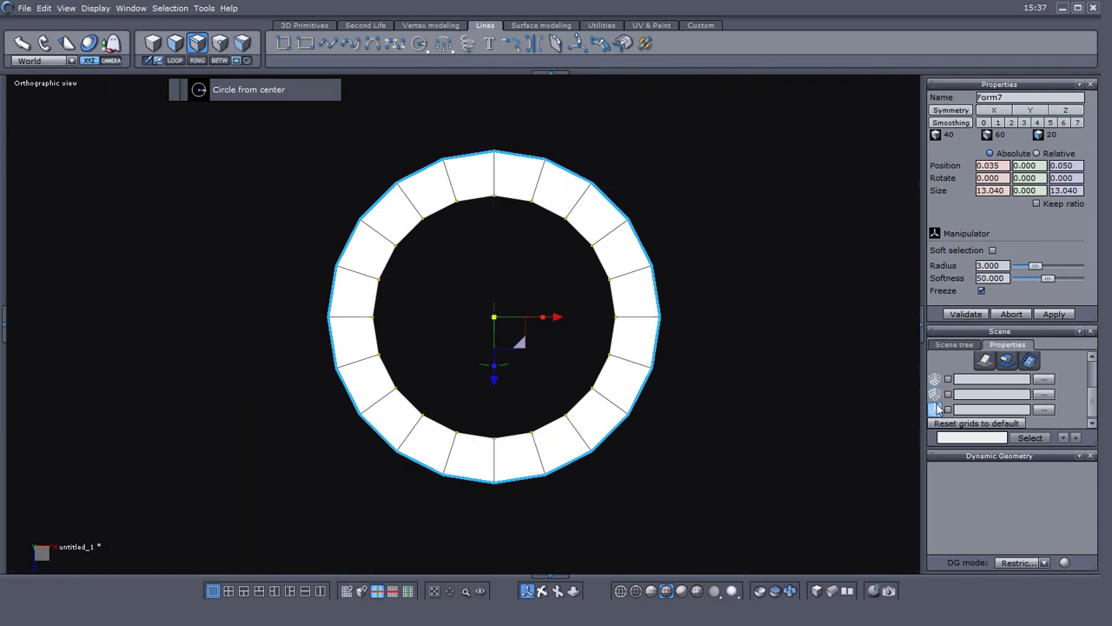
{"action": "left_click", "coordinate": [935, 409]}
{"action": "left_click", "coordinate": [953, 345]}
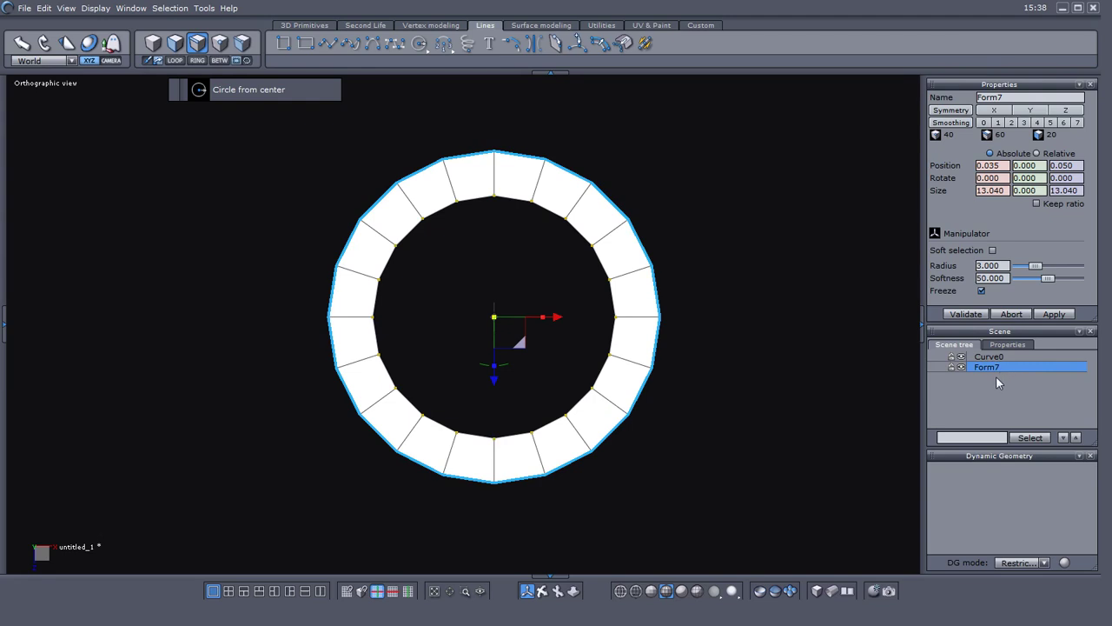
Step: Delete the original circle Curve0 in object selection mode, keeping the ring Form7
{"action": "mouse_move", "coordinate": [1011, 349]}
{"action": "left_mouse_down"}
{"action": "mouse_move", "coordinate": [963, 356]}
{"action": "mouse_move", "coordinate": [1005, 368]}
{"action": "mouse_move", "coordinate": [1012, 349]}
{"action": "left_mouse_up"}
{"action": "key", "text": "Escape"}
{"action": "right_click", "coordinate": [732, 393]}
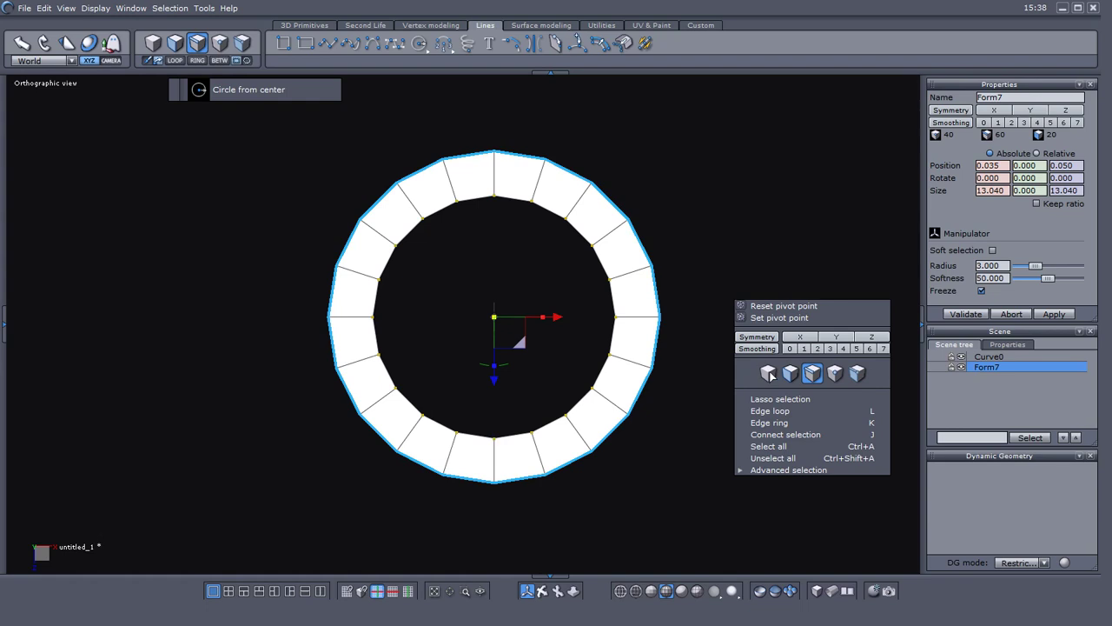
{"action": "left_click", "coordinate": [769, 374]}
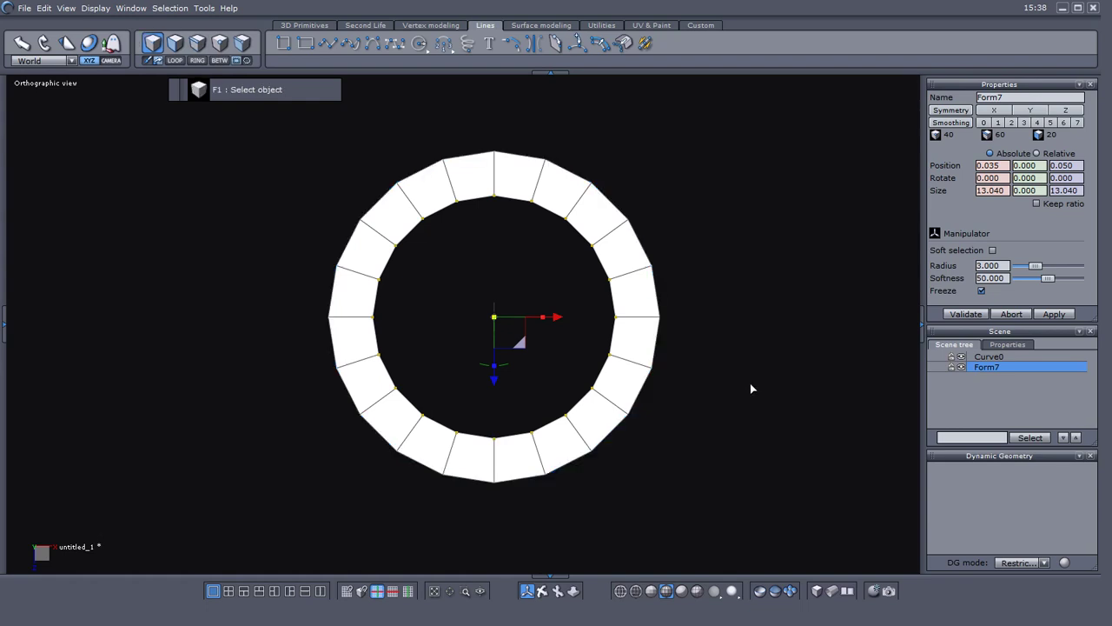
{"action": "left_click", "coordinate": [987, 358]}
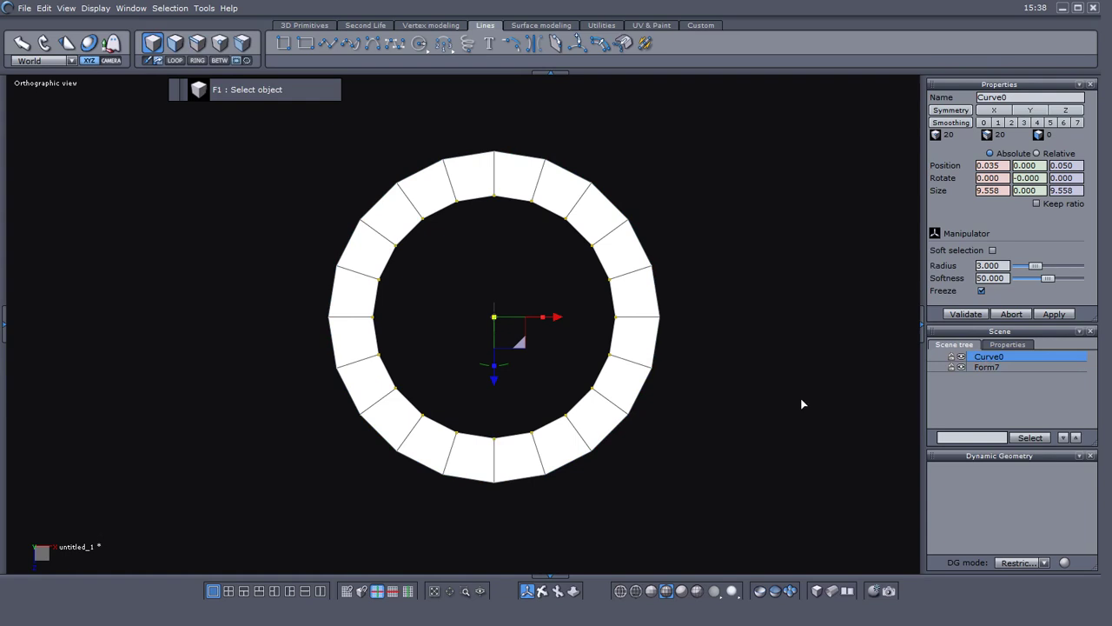
{"action": "key", "text": "Delete"}
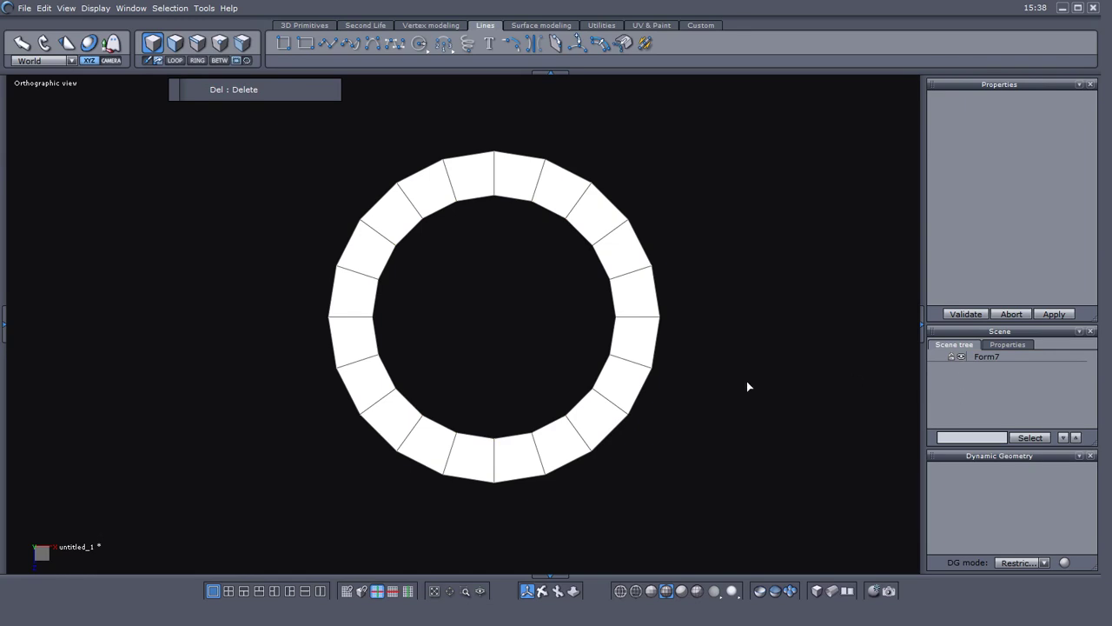
Step: Select the ring's inner edge loop and scale it uniformly inward to about 5.6 units across
{"action": "scroll", "coordinate": [520, 377], "scroll_direction": "up", "scroll_amount": 4}
{"action": "scroll", "coordinate": [521, 378], "scroll_direction": "down", "scroll_amount": 3}
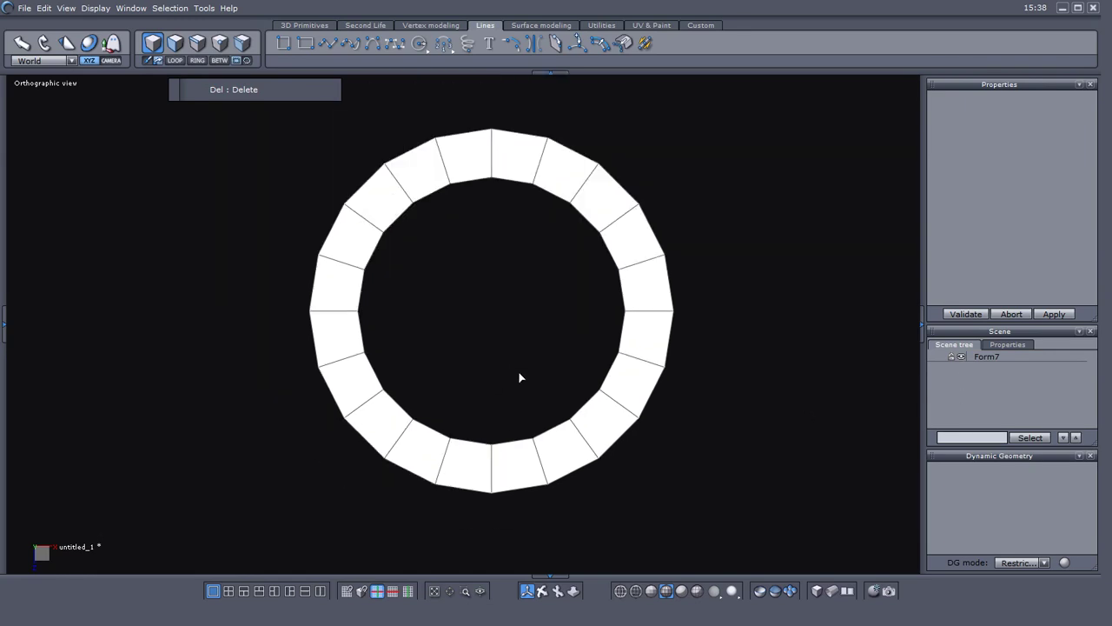
{"action": "mouse_move", "coordinate": [519, 375]}
{"action": "middle_mouse_down"}
{"action": "mouse_move", "coordinate": [535, 384]}
{"action": "mouse_move", "coordinate": [515, 383]}
{"action": "middle_mouse_up"}
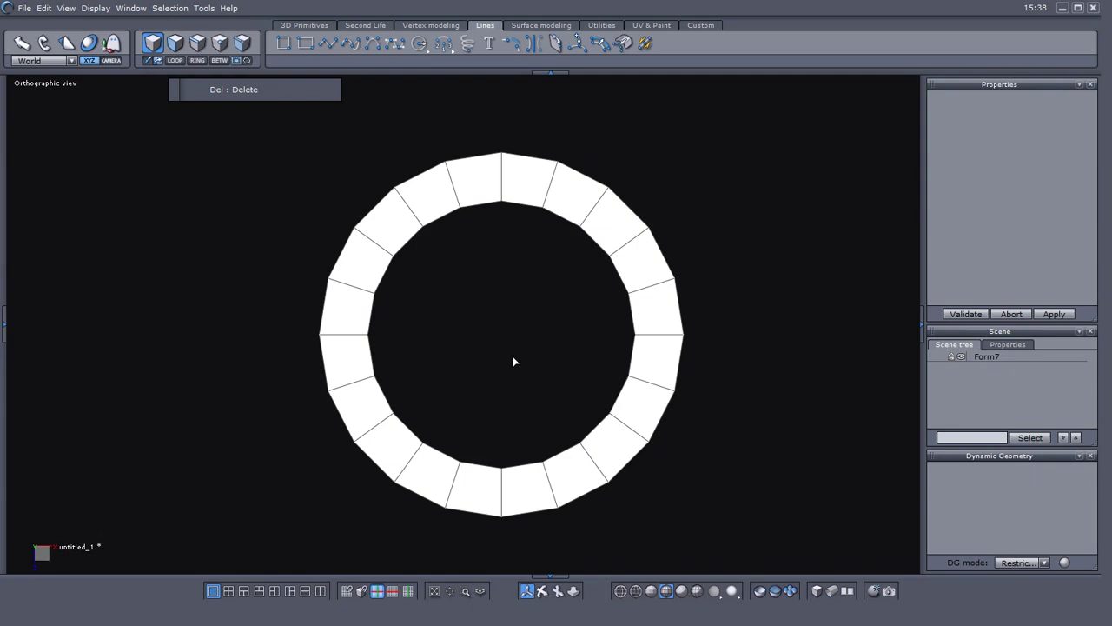
{"action": "left_click", "coordinate": [1006, 356]}
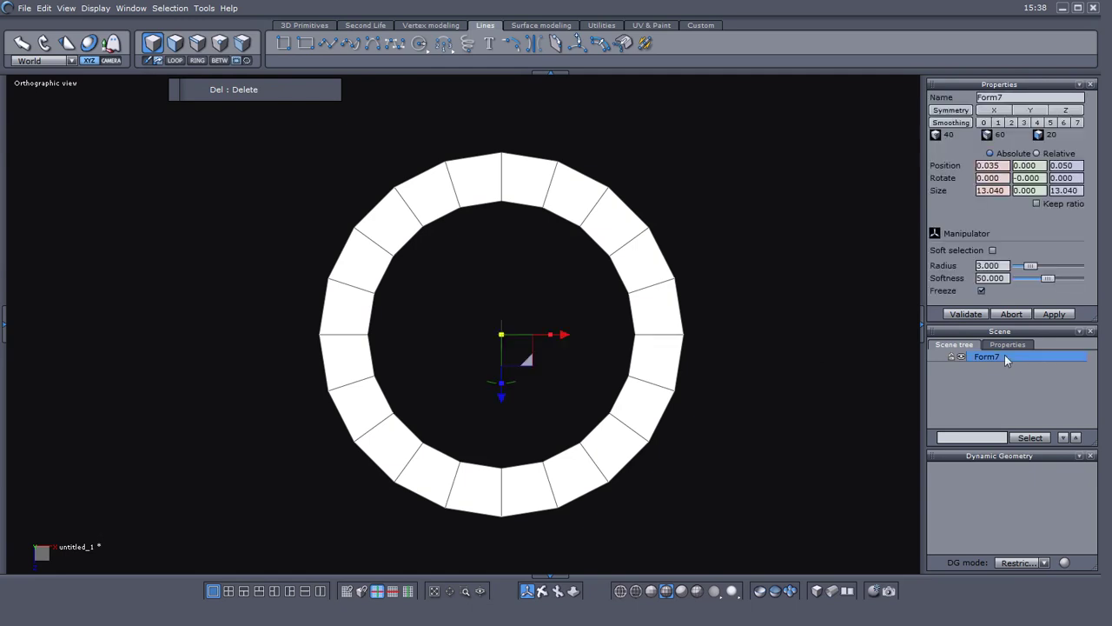
{"action": "right_click", "coordinate": [446, 311]}
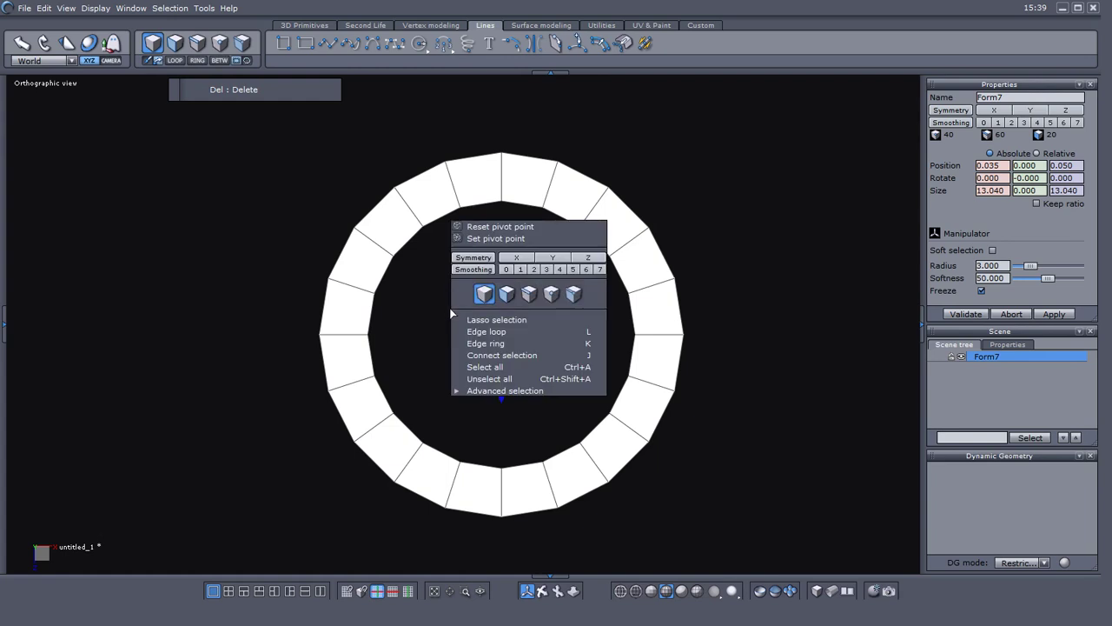
{"action": "left_click", "coordinate": [529, 297]}
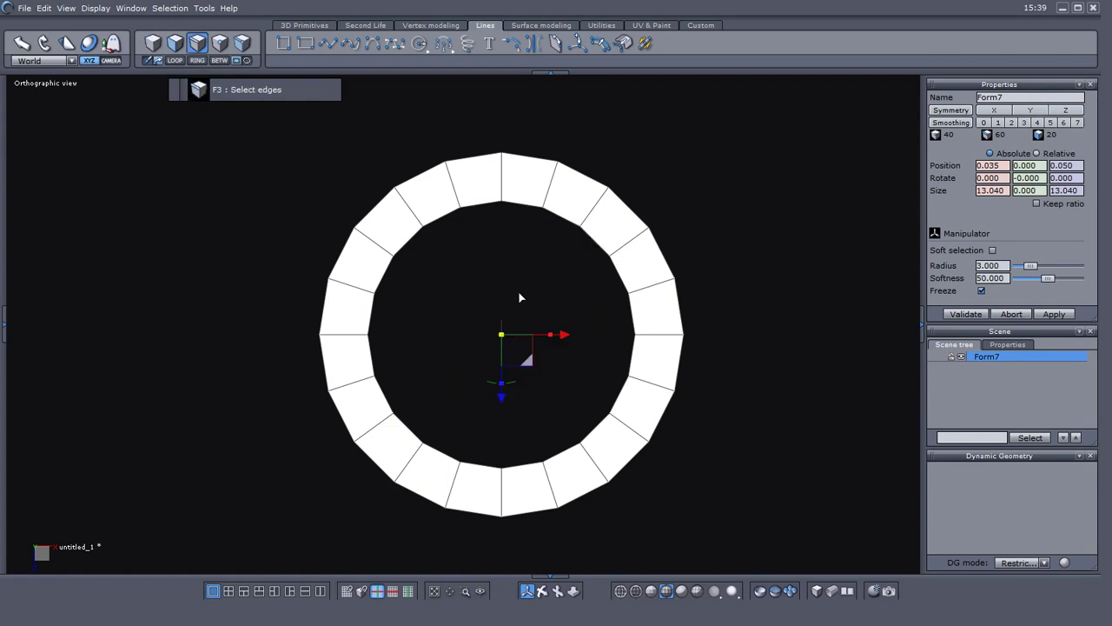
{"action": "left_click", "coordinate": [441, 217]}
{"action": "right_click", "coordinate": [474, 295]}
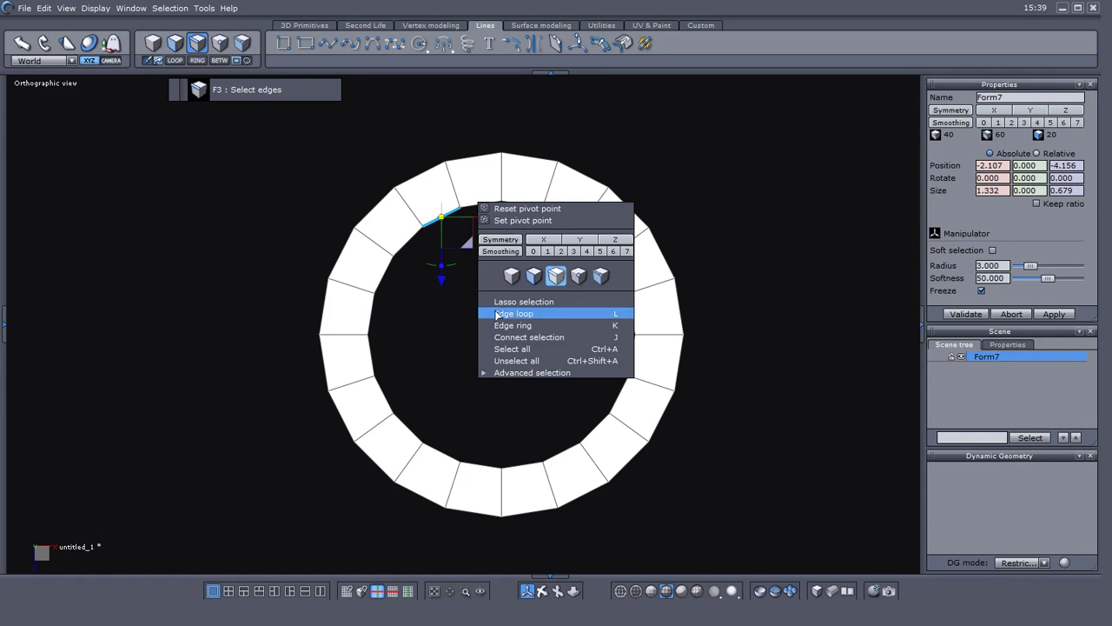
{"action": "left_click", "coordinate": [496, 315]}
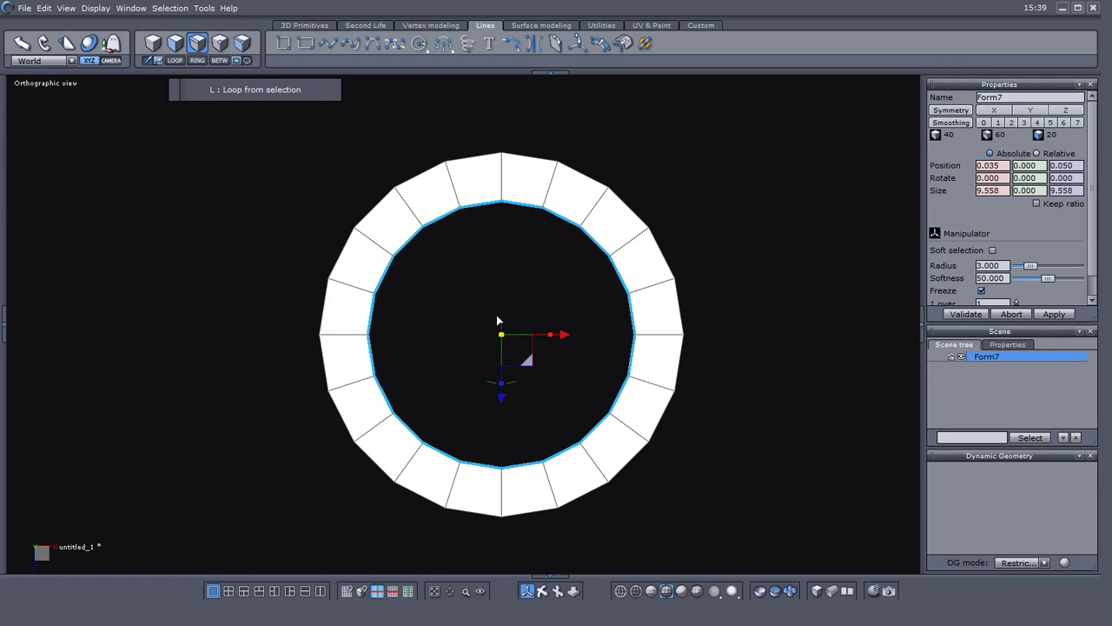
{"action": "left_click_drag", "start_coordinate": [495, 342], "coordinate": [444, 365]}
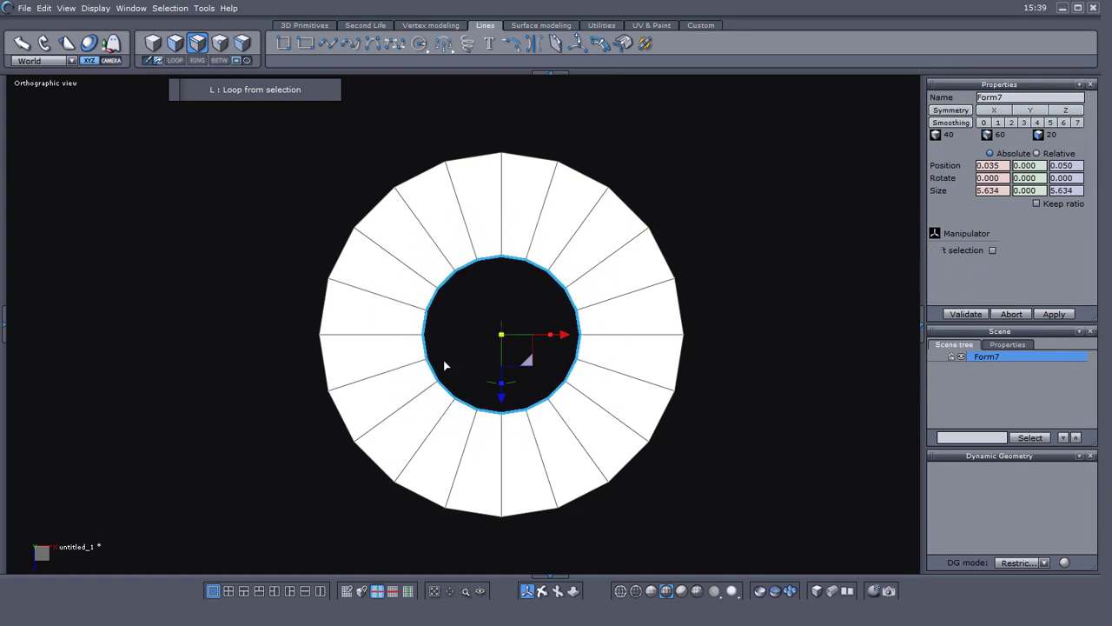
{"action": "left_click", "coordinate": [743, 484]}
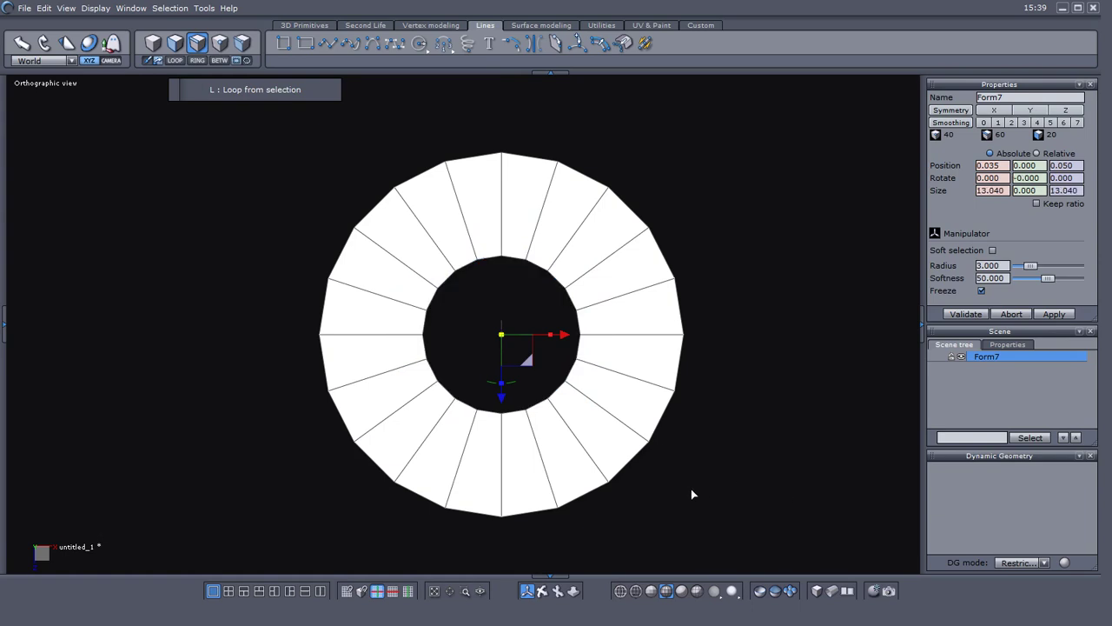
Step: Display the ring in wireframe
{"action": "left_click", "coordinate": [620, 592]}
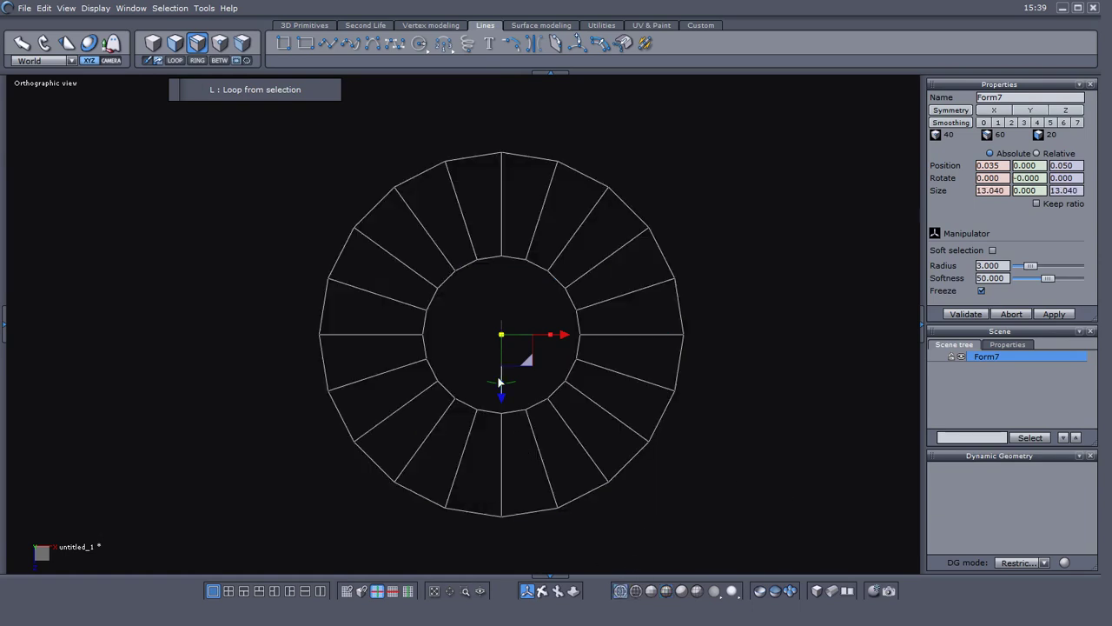
{"action": "middle_click_drag", "start_coordinate": [503, 382], "coordinate": [506, 382]}
{"action": "left_click", "coordinate": [423, 371]}
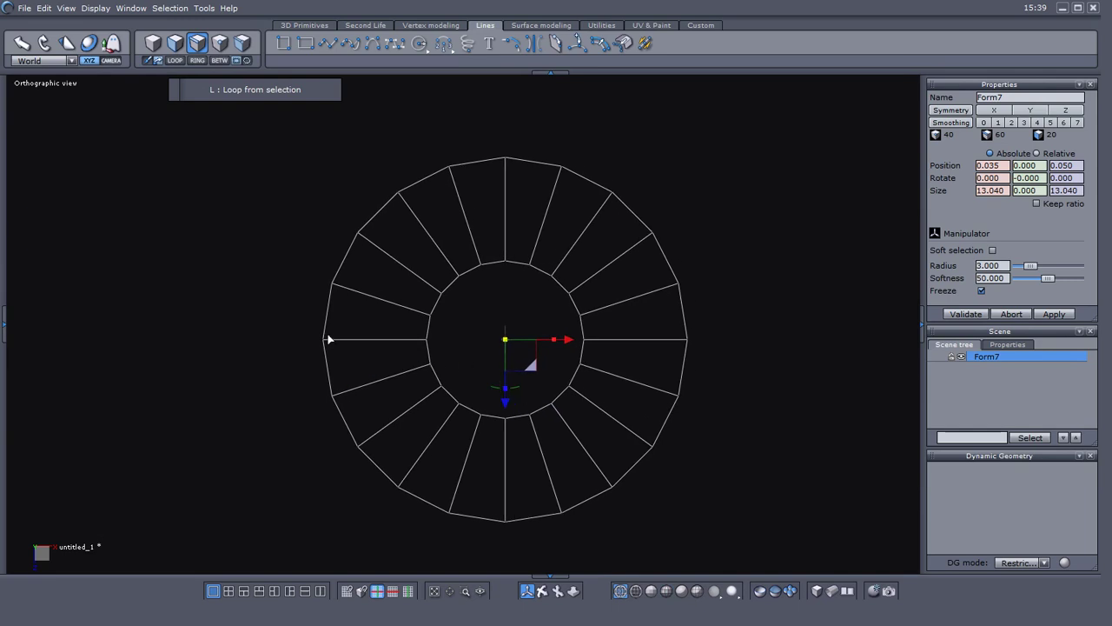
Step: Switch to point selection and select the seven outer points along the upper part of the ring
{"action": "right_click", "coordinate": [251, 254]}
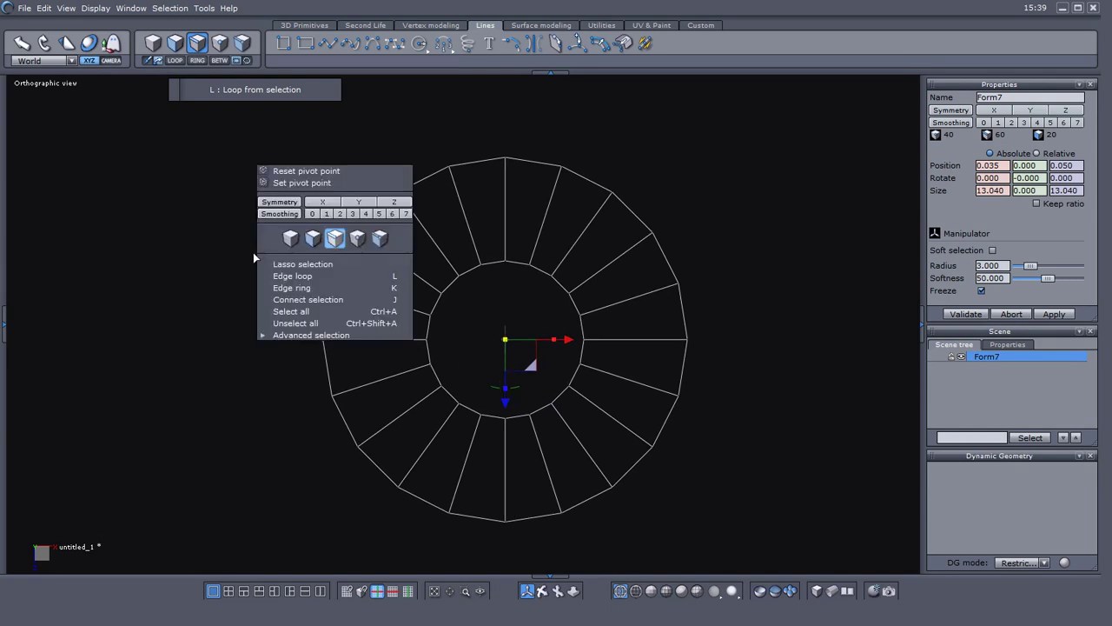
{"action": "left_click", "coordinate": [358, 240]}
{"action": "middle_click_drag", "start_coordinate": [259, 247], "coordinate": [256, 250]}
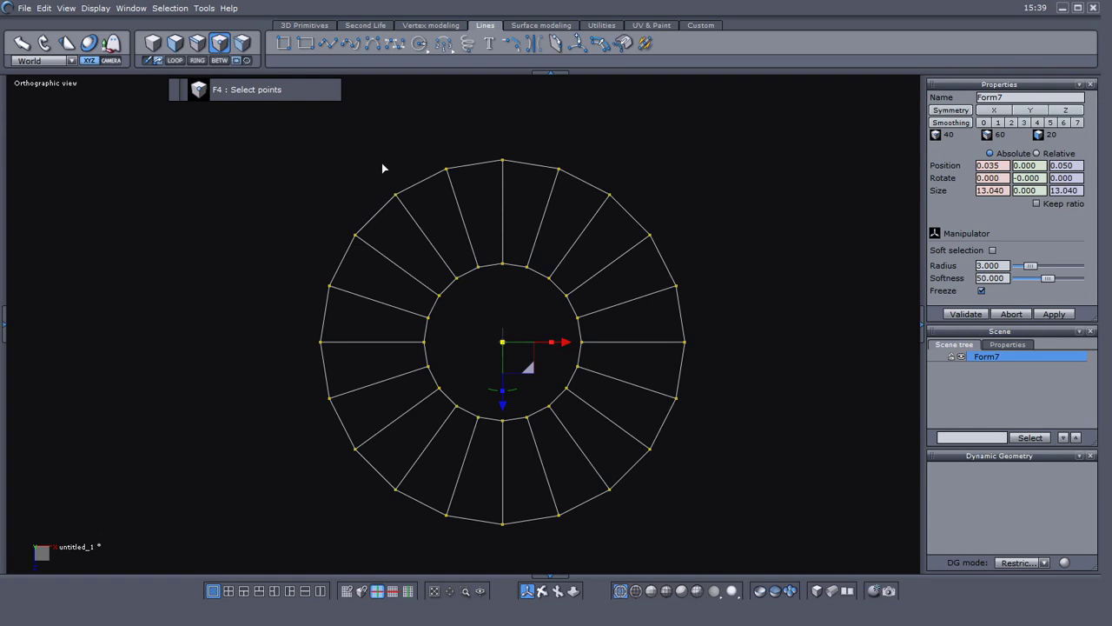
{"action": "left_click_drag", "start_coordinate": [304, 143], "coordinate": [686, 257]}
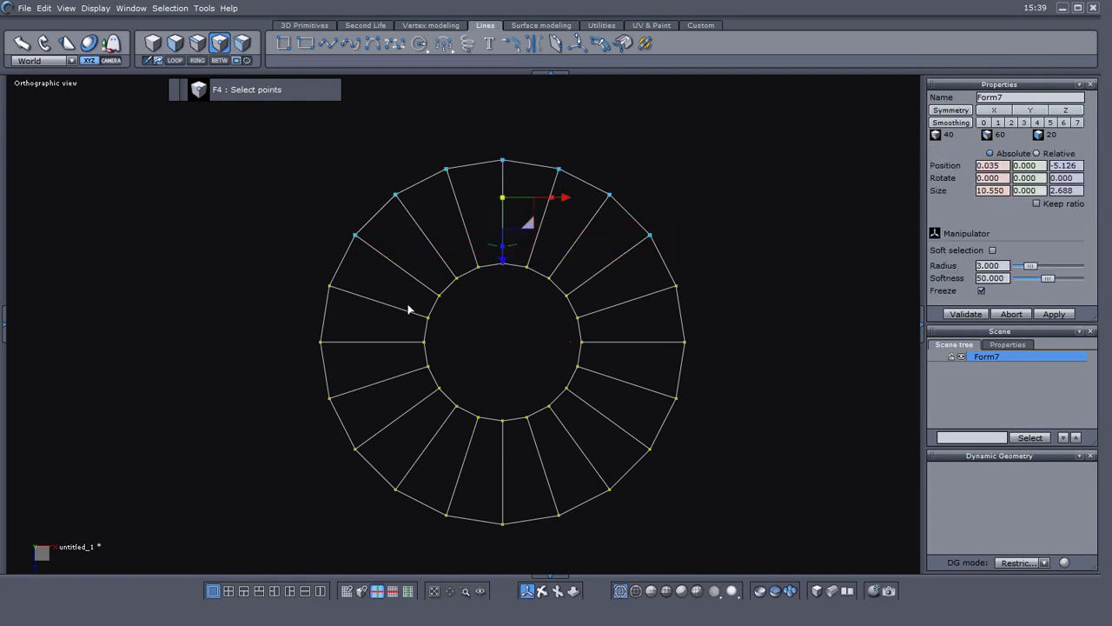
{"action": "scroll", "coordinate": [390, 293], "scroll_direction": "up", "scroll_amount": 3}
{"action": "scroll", "coordinate": [386, 287], "scroll_direction": "down", "scroll_amount": 2}
{"action": "scroll", "coordinate": [387, 289], "scroll_direction": "down", "scroll_amount": 1}
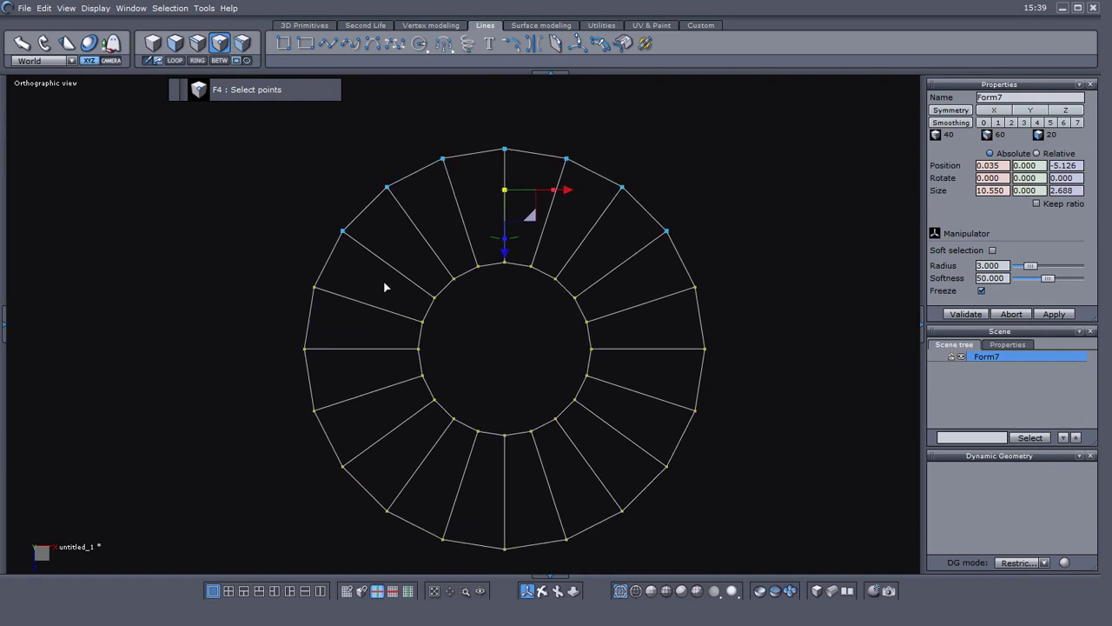
{"action": "left_click_drag", "start_coordinate": [331, 228], "coordinate": [352, 224]}
{"action": "mouse_move", "coordinate": [377, 174]}
{"action": "left_mouse_down"}
{"action": "mouse_move", "coordinate": [382, 196]}
{"action": "mouse_move", "coordinate": [426, 168]}
{"action": "mouse_move", "coordinate": [499, 146]}
{"action": "mouse_move", "coordinate": [596, 169]}
{"action": "mouse_move", "coordinate": [588, 146]}
{"action": "mouse_move", "coordinate": [650, 181]}
{"action": "mouse_move", "coordinate": [705, 233]}
{"action": "mouse_move", "coordinate": [707, 222]}
{"action": "left_mouse_up"}
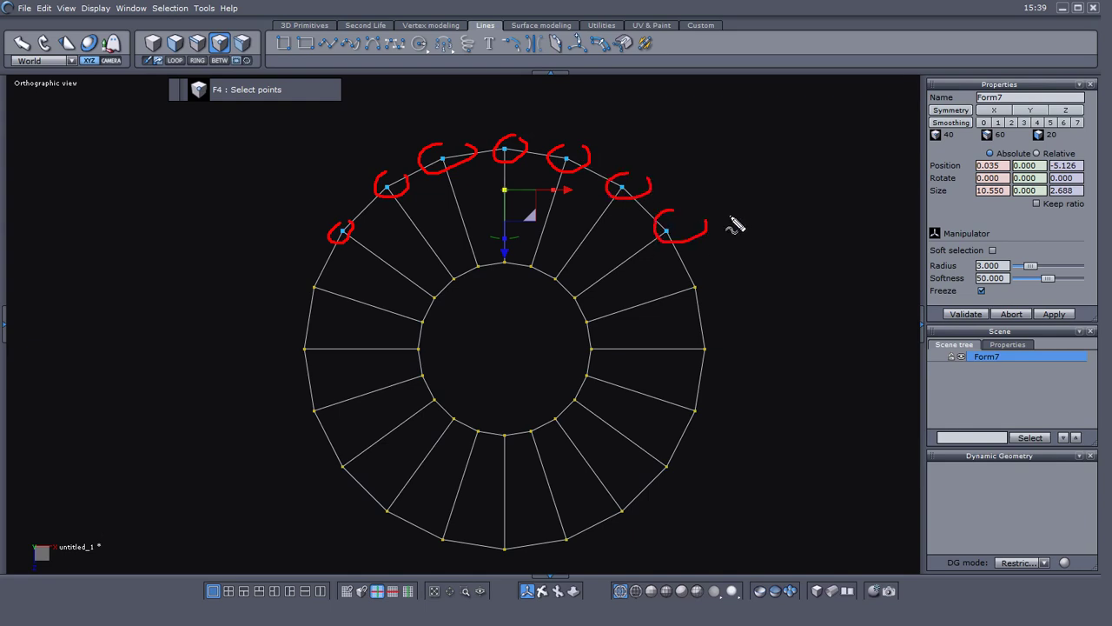
{"action": "key", "text": "Escape"}
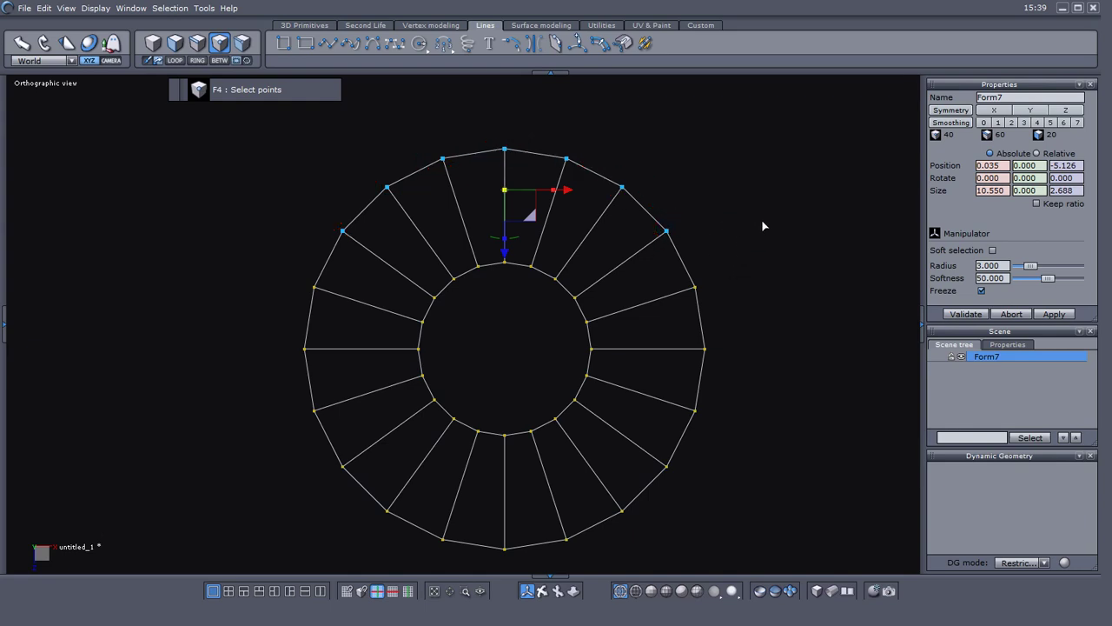
Step: Try scaling the selected upper points along Z, first with Z symmetry enabled and again with symmetry off
{"action": "left_click", "coordinate": [952, 110]}
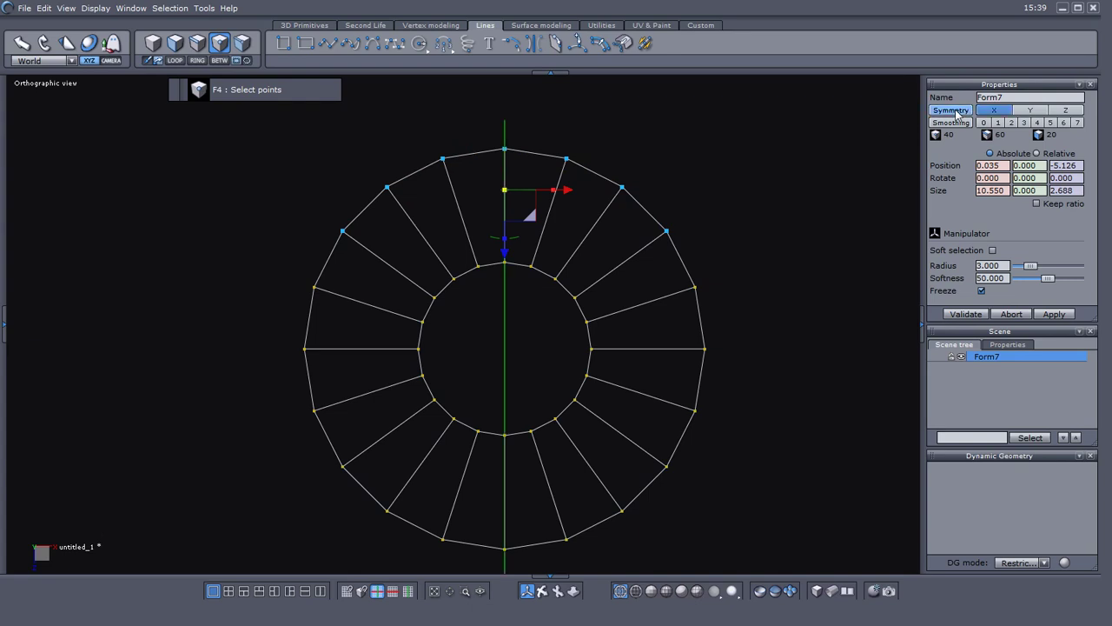
{"action": "left_click", "coordinate": [1067, 110]}
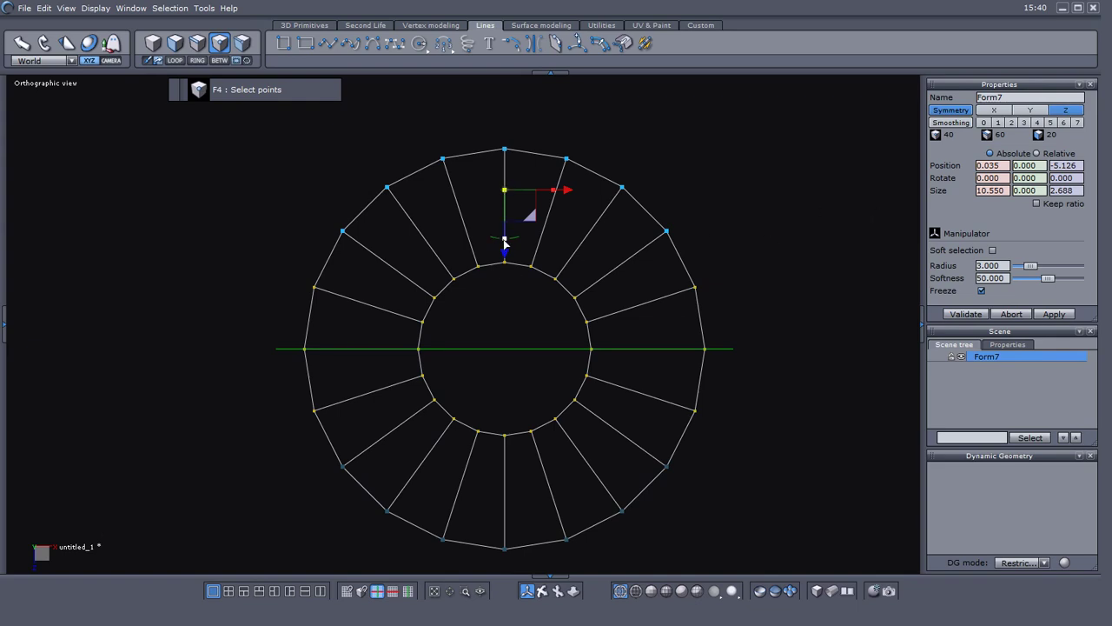
{"action": "left_click_drag", "start_coordinate": [505, 245], "coordinate": [507, 252]}
{"action": "key", "text": "ctrl+z"}
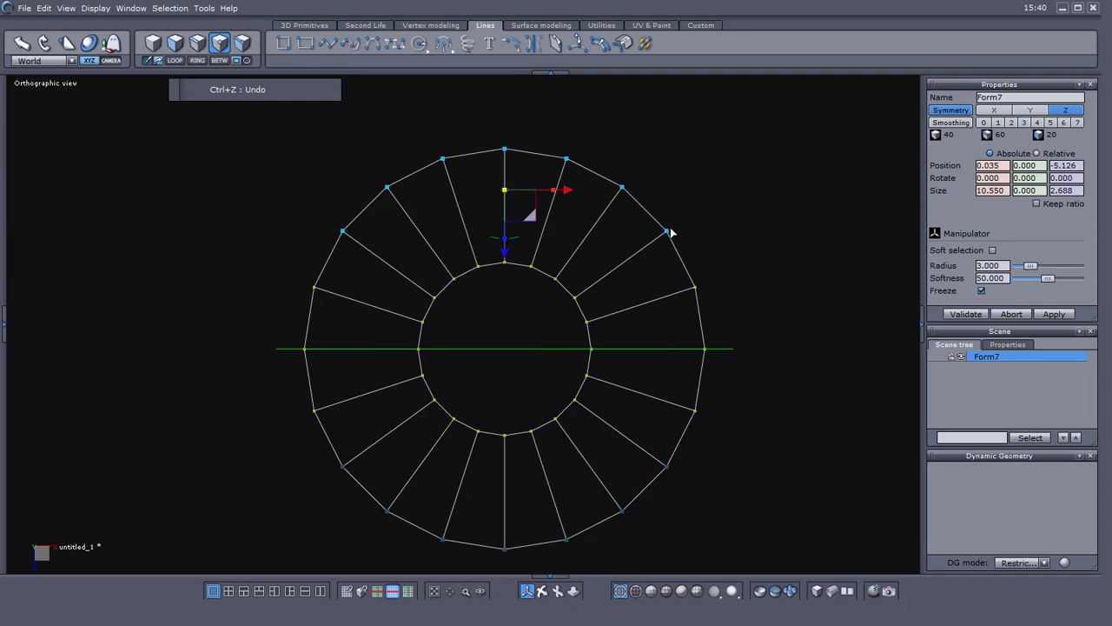
{"action": "left_click_drag", "start_coordinate": [508, 241], "coordinate": [508, 234]}
{"action": "key", "text": "ctrl+z"}
{"action": "left_click", "coordinate": [953, 111]}
{"action": "mouse_move", "coordinate": [507, 251]}
{"action": "left_mouse_down"}
{"action": "mouse_move", "coordinate": [509, 196]}
{"action": "mouse_move", "coordinate": [505, 251]}
{"action": "left_mouse_up"}
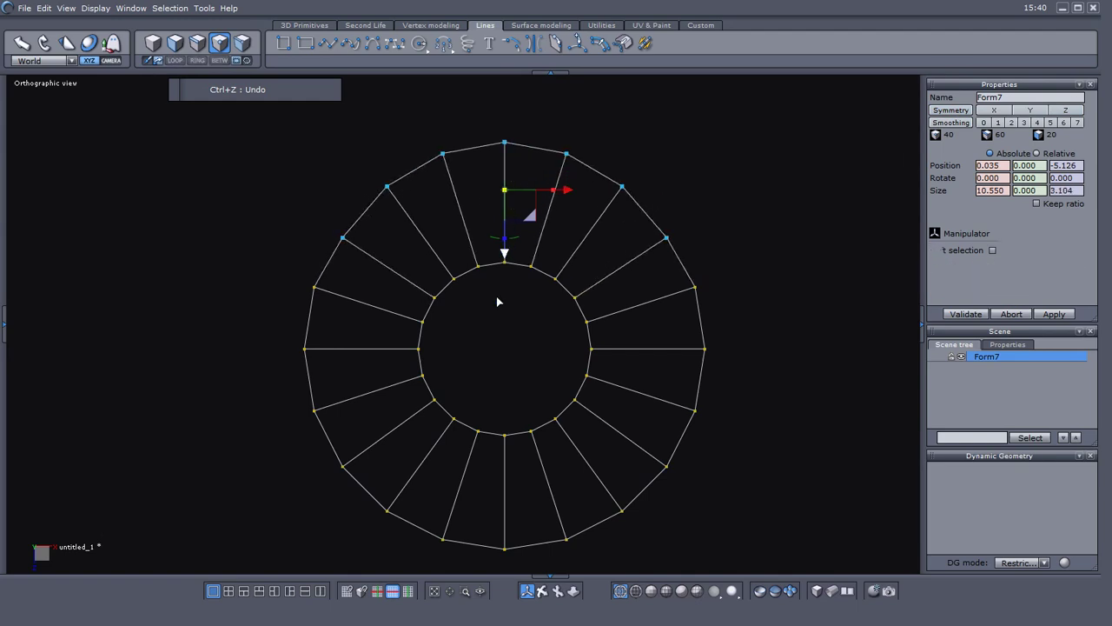
{"action": "key", "text": "ctrl+z"}
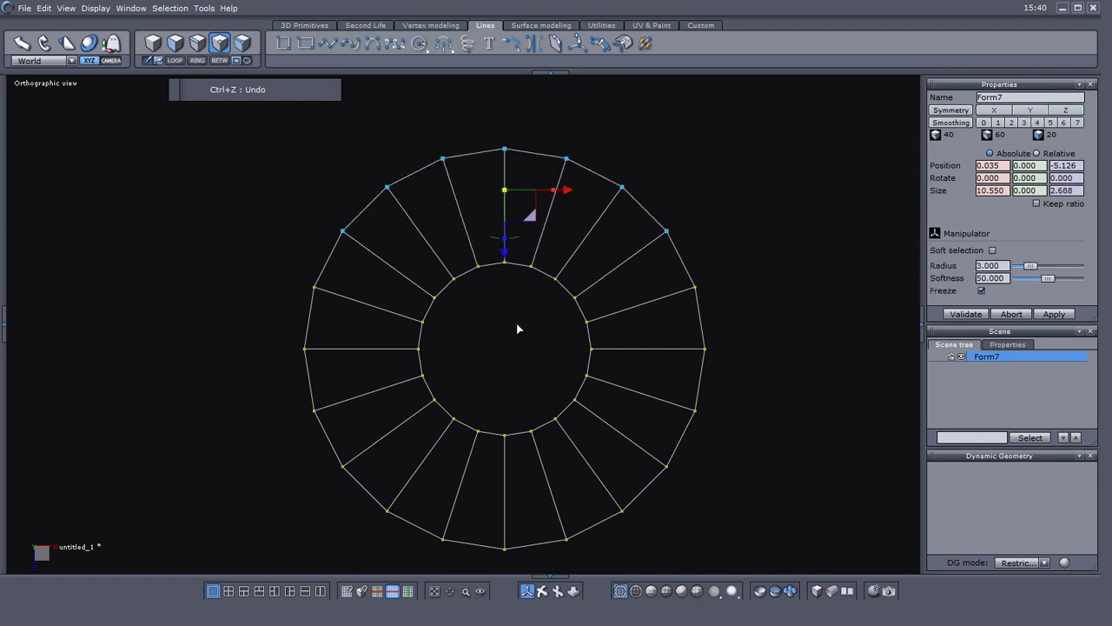
Step: Flatten the selected upper points into a straight horizontal line by setting their Z size to 0
{"action": "scroll", "coordinate": [497, 315], "scroll_direction": "up", "scroll_amount": 4}
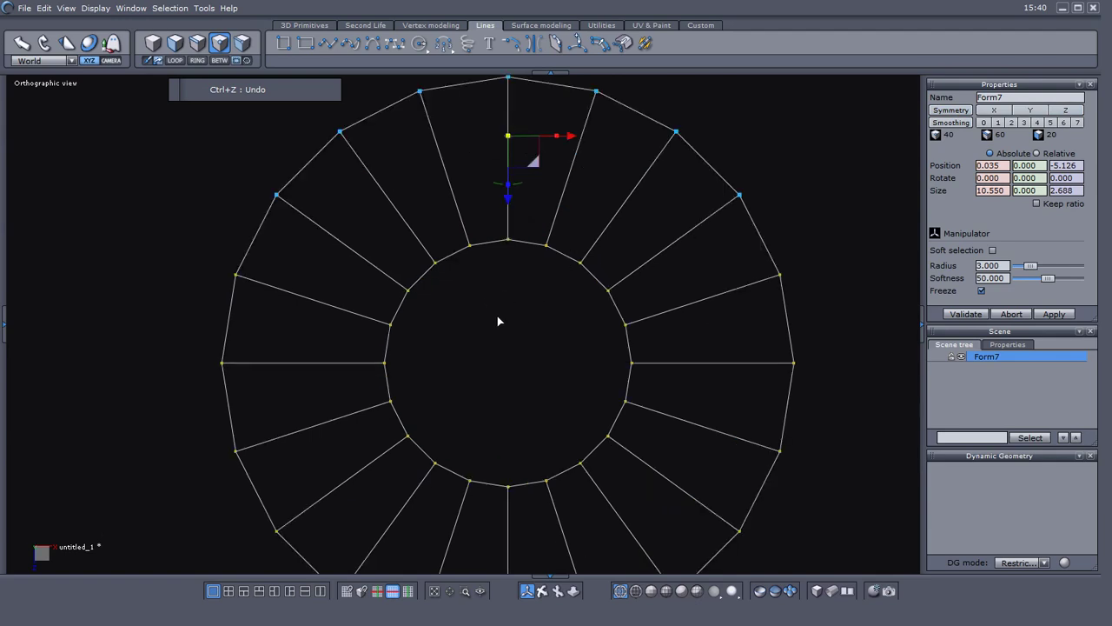
{"action": "scroll", "coordinate": [497, 315], "scroll_direction": "down", "scroll_amount": 3}
{"action": "mouse_move", "coordinate": [497, 315]}
{"action": "middle_mouse_down"}
{"action": "mouse_move", "coordinate": [518, 304]}
{"action": "mouse_move", "coordinate": [509, 316]}
{"action": "middle_mouse_up"}
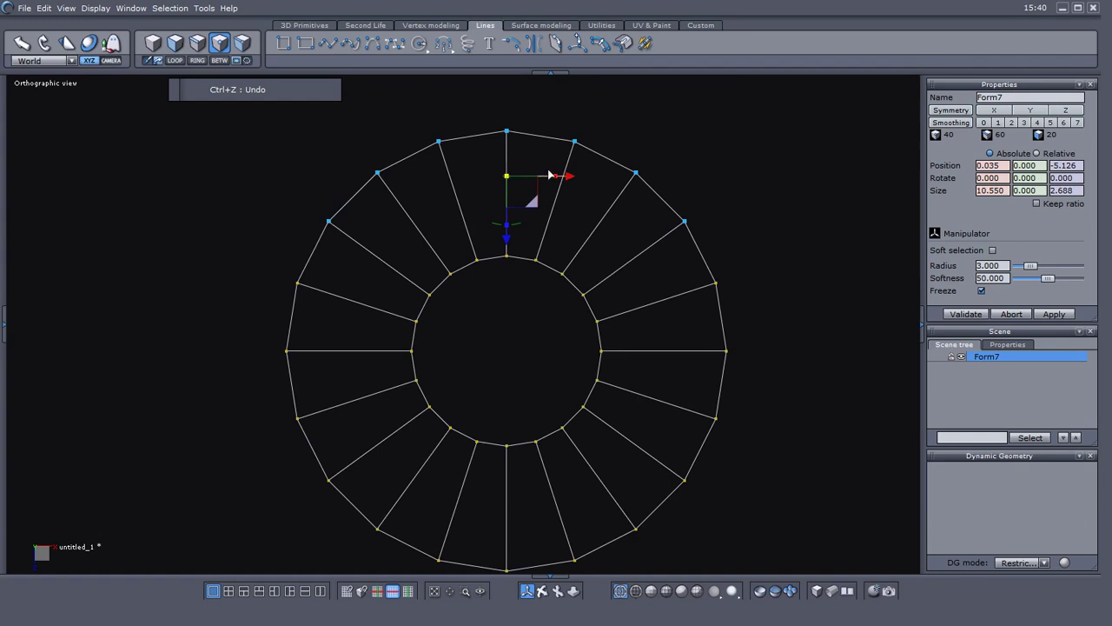
{"action": "left_click_drag", "start_coordinate": [507, 225], "coordinate": [509, 181]}
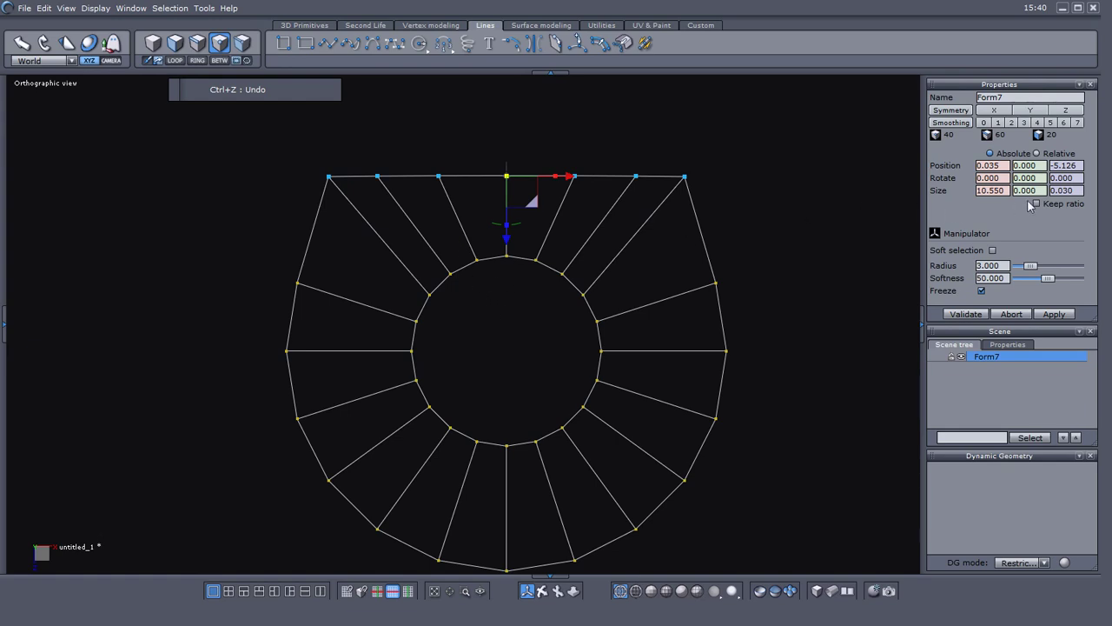
{"action": "left_click", "coordinate": [1075, 190]}
{"action": "type", "text": "0"}
{"action": "key", "text": "Return"}
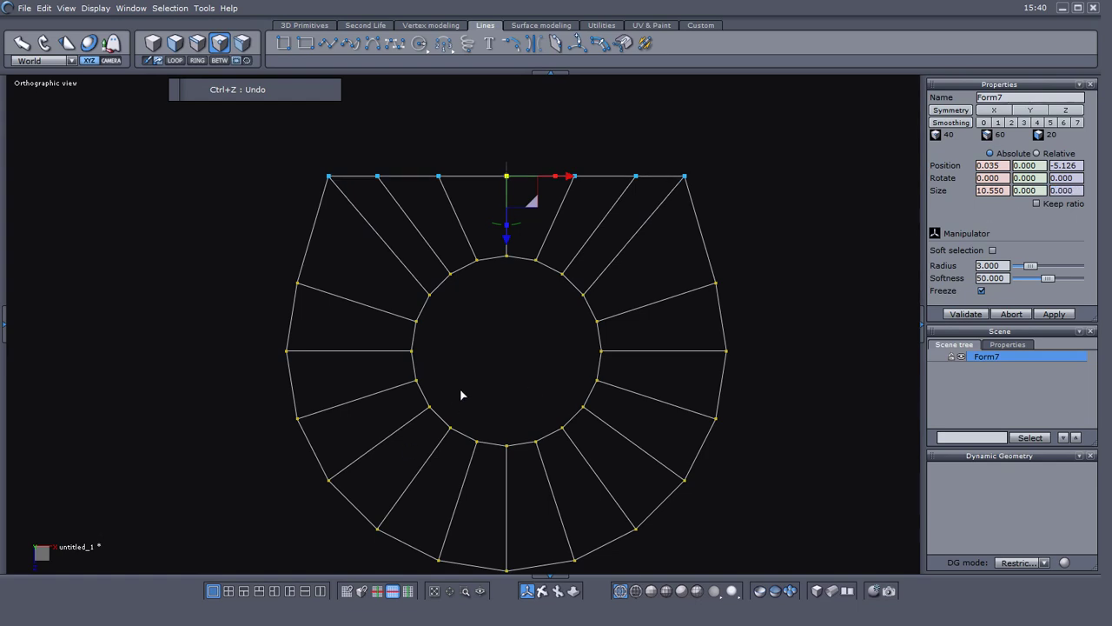
Step: Select the seven outer points along the lower part of the ring and set their Z size to 0
{"action": "middle_click_drag", "start_coordinate": [483, 375], "coordinate": [494, 351]}
{"action": "mouse_move", "coordinate": [370, 513]}
{"action": "middle_mouse_down"}
{"action": "mouse_move", "coordinate": [361, 502]}
{"action": "mouse_move", "coordinate": [376, 504]}
{"action": "middle_mouse_up"}
{"action": "left_click_drag", "start_coordinate": [309, 418], "coordinate": [800, 618]}
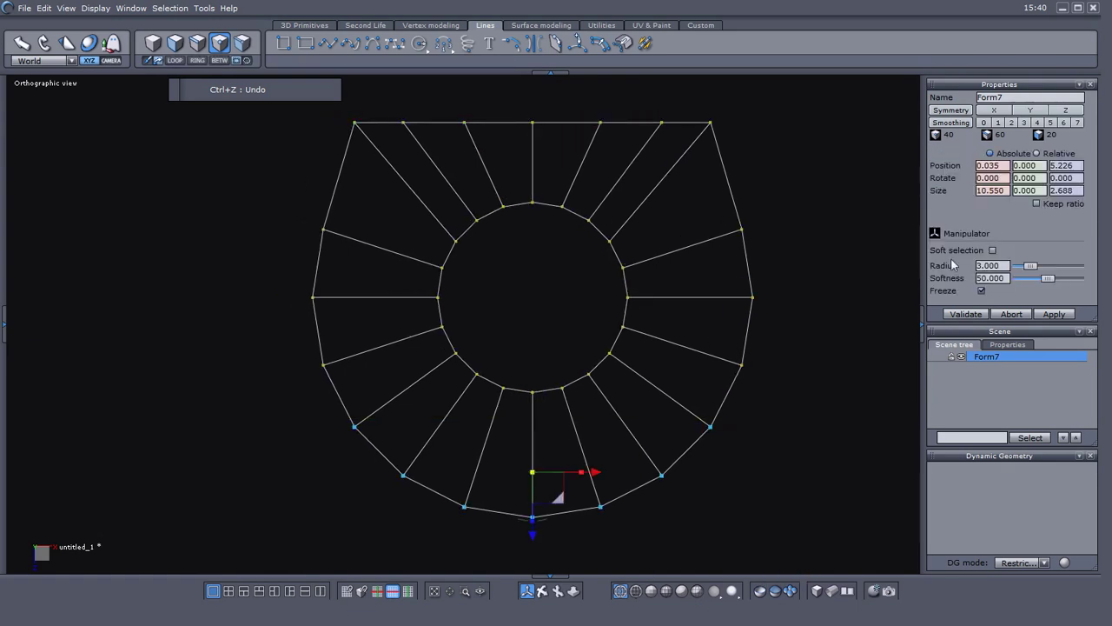
{"action": "left_click", "coordinate": [1068, 190]}
{"action": "type", "text": "0"}
{"action": "key", "text": "Return"}
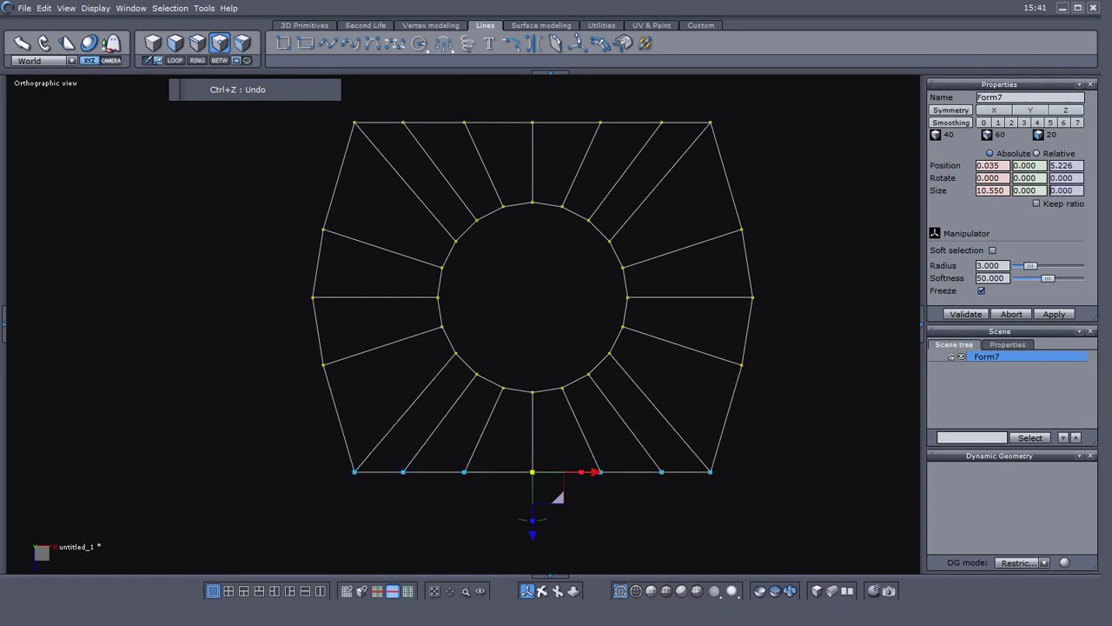
Step: Select the five outer points on the right side of the shape and enable symmetry across X
{"action": "left_click", "coordinate": [780, 384]}
{"action": "middle_click_drag", "start_coordinate": [791, 401], "coordinate": [742, 396]}
{"action": "left_click_drag", "start_coordinate": [630, 102], "coordinate": [753, 511]}
{"action": "middle_click_drag", "start_coordinate": [819, 285], "coordinate": [814, 306]}
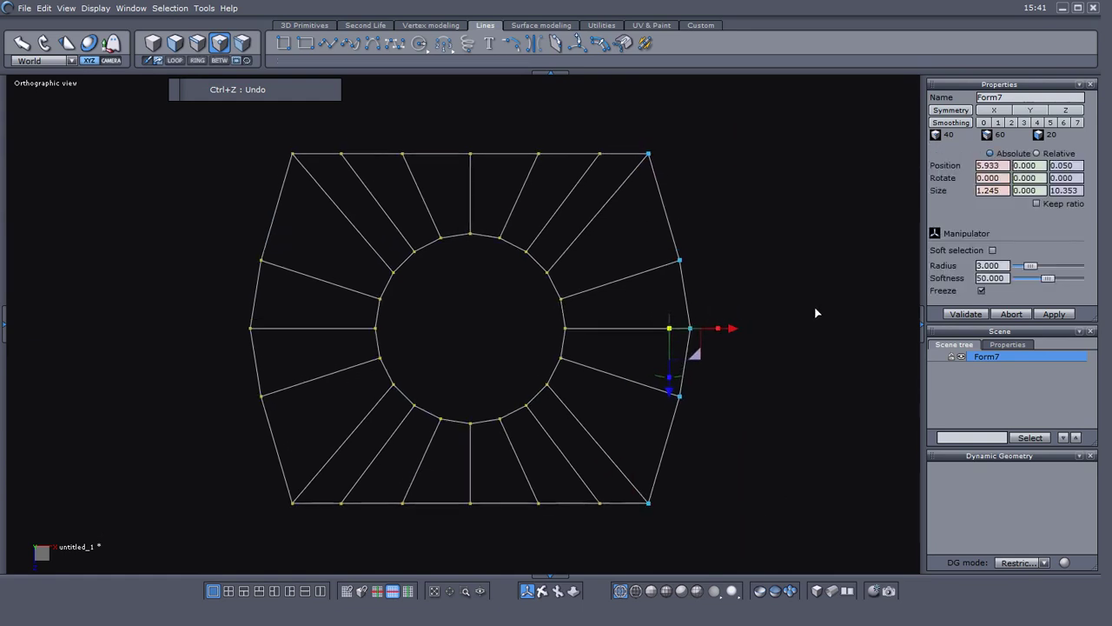
{"action": "left_click", "coordinate": [951, 110]}
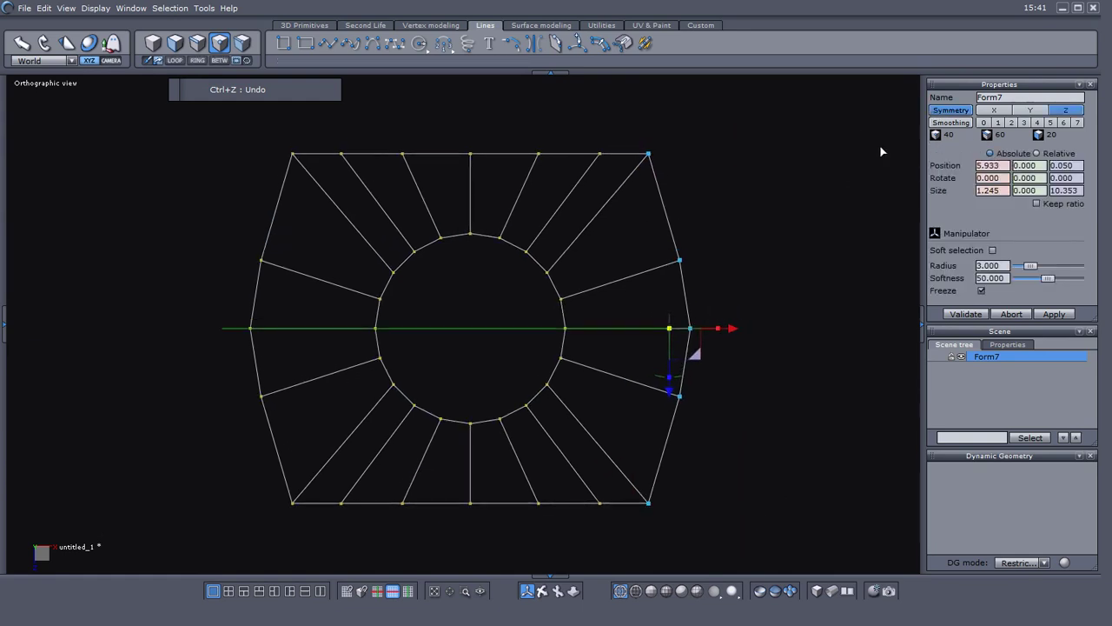
{"action": "left_click", "coordinate": [994, 110]}
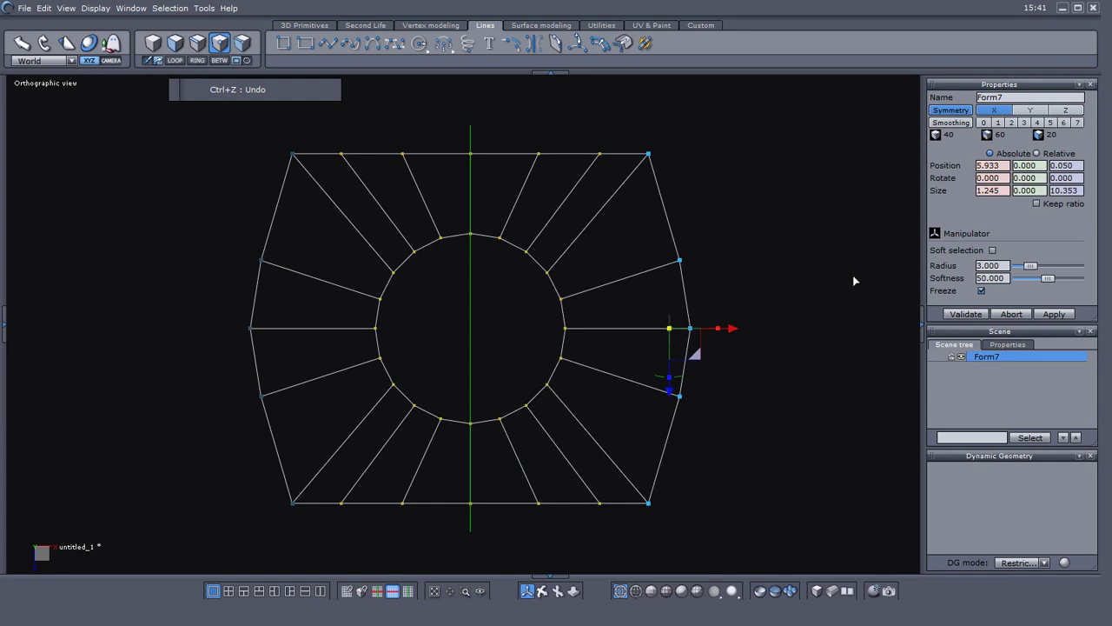
{"action": "middle_click_drag", "start_coordinate": [820, 309], "coordinate": [822, 301]}
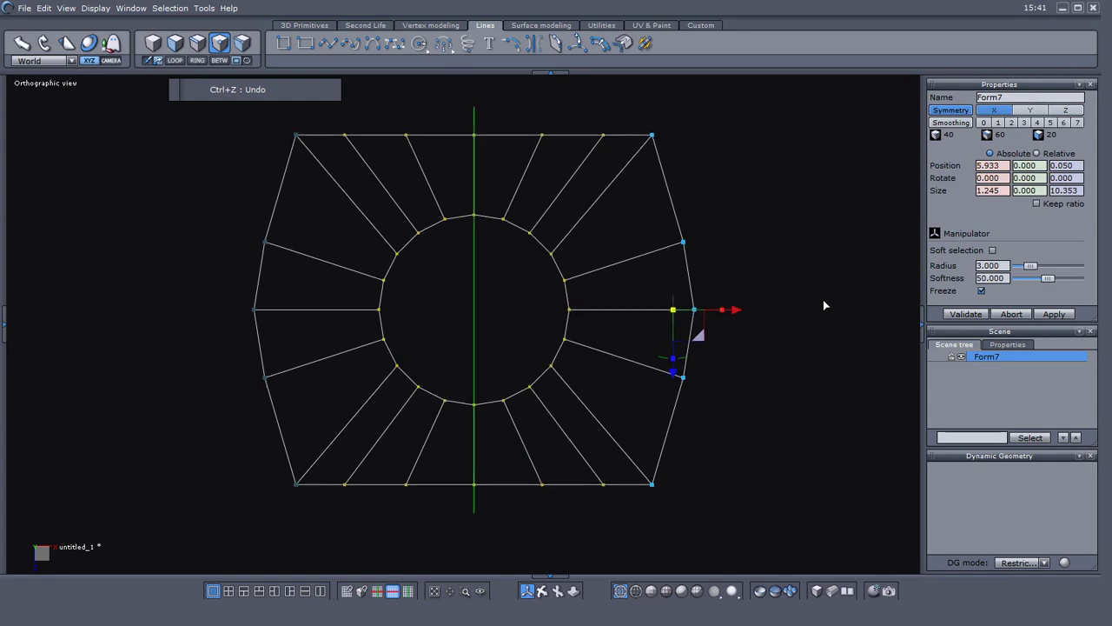
Step: Set the selected side points' X size to 0, and clear the selection and symmetry
{"action": "left_click", "coordinate": [1008, 191]}
{"action": "type", "text": "0"}
{"action": "key", "text": "Return"}
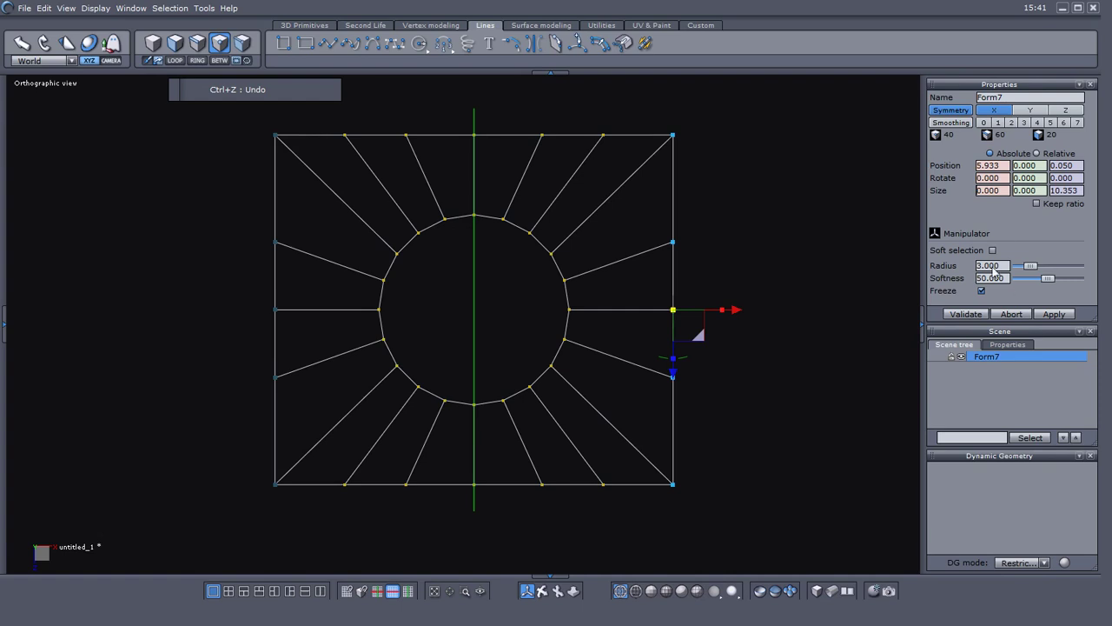
{"action": "left_click", "coordinate": [718, 458]}
{"action": "middle_click_drag", "start_coordinate": [749, 405], "coordinate": [746, 409]}
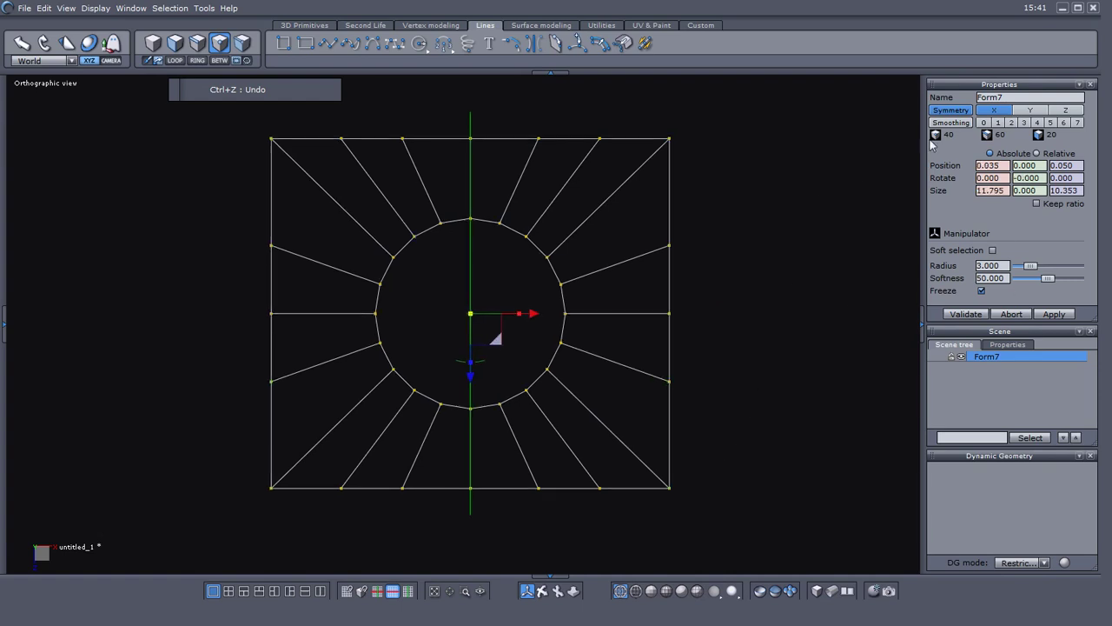
{"action": "left_click", "coordinate": [947, 111]}
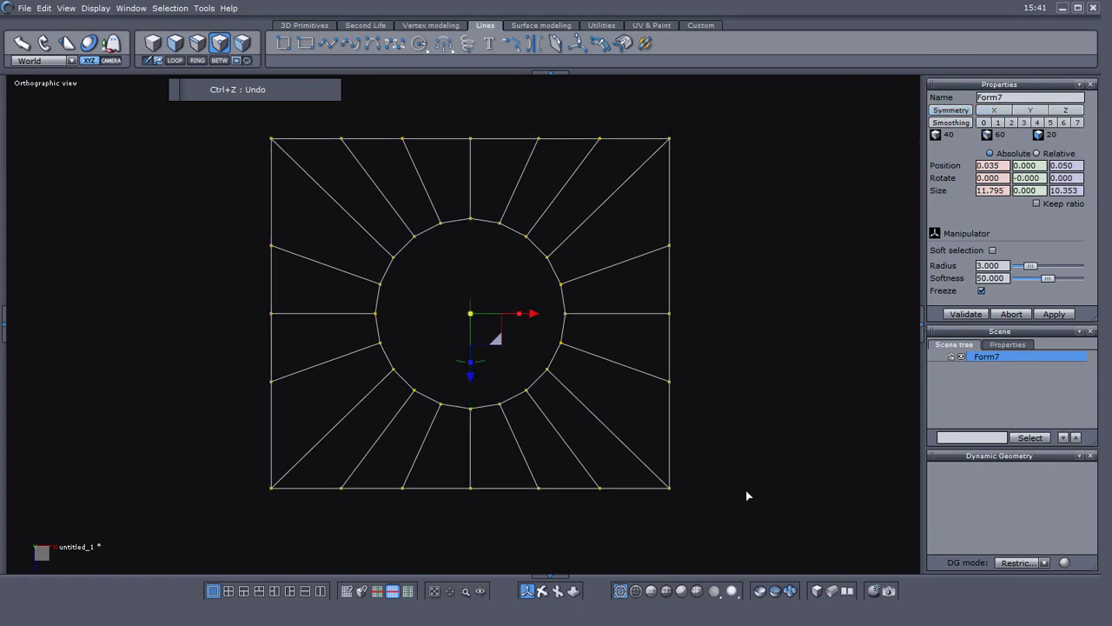
Step: Display the mesh shaded with its edges in an angled perspective view
{"action": "left_click", "coordinate": [667, 591]}
{"action": "mouse_move", "coordinate": [704, 521]}
{"action": "right_mouse_down"}
{"action": "mouse_move", "coordinate": [579, 472]}
{"action": "mouse_move", "coordinate": [453, 346]}
{"action": "right_mouse_up"}
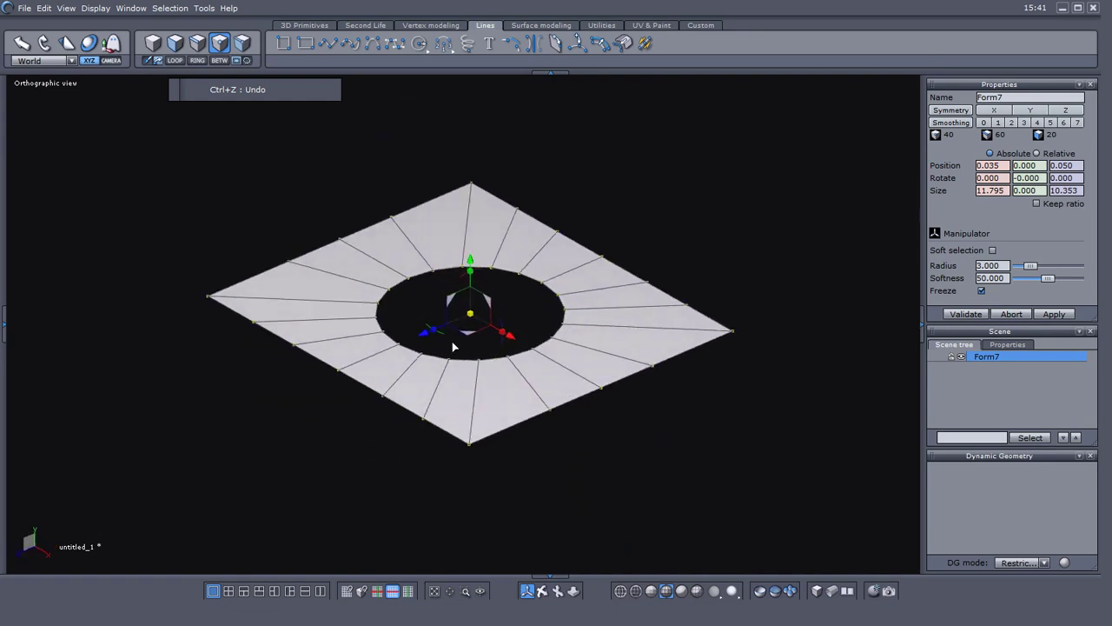
{"action": "key", "text": "p"}
{"action": "middle_click_drag", "start_coordinate": [477, 373], "coordinate": [492, 417]}
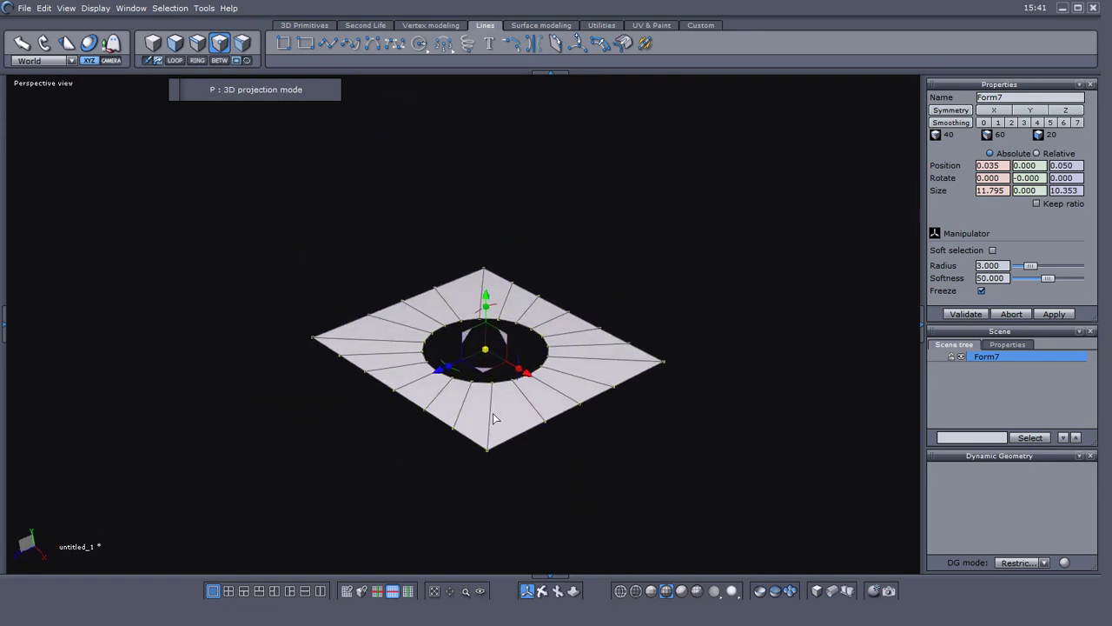
{"action": "scroll", "coordinate": [491, 416], "scroll_direction": "up", "scroll_amount": 3}
{"action": "right_click_drag", "start_coordinate": [572, 402], "coordinate": [498, 442]}
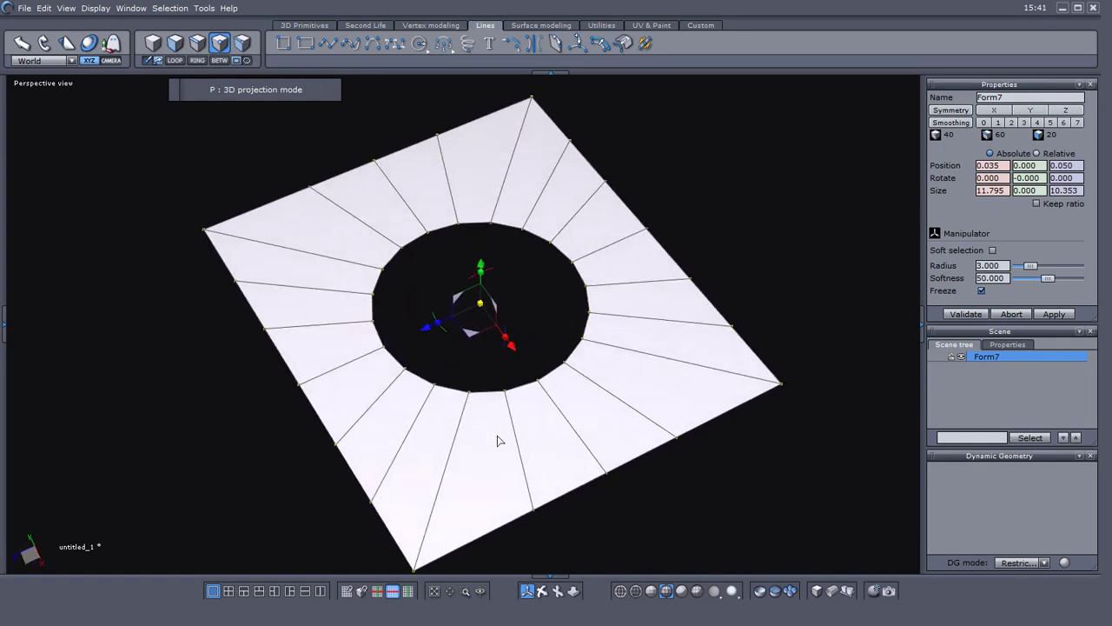
Step: Select the edge loop around the central hole and scale it uniformly outward to enlarge the opening
{"action": "right_click", "coordinate": [498, 442]}
{"action": "left_click", "coordinate": [577, 421]}
{"action": "left_click", "coordinate": [482, 402]}
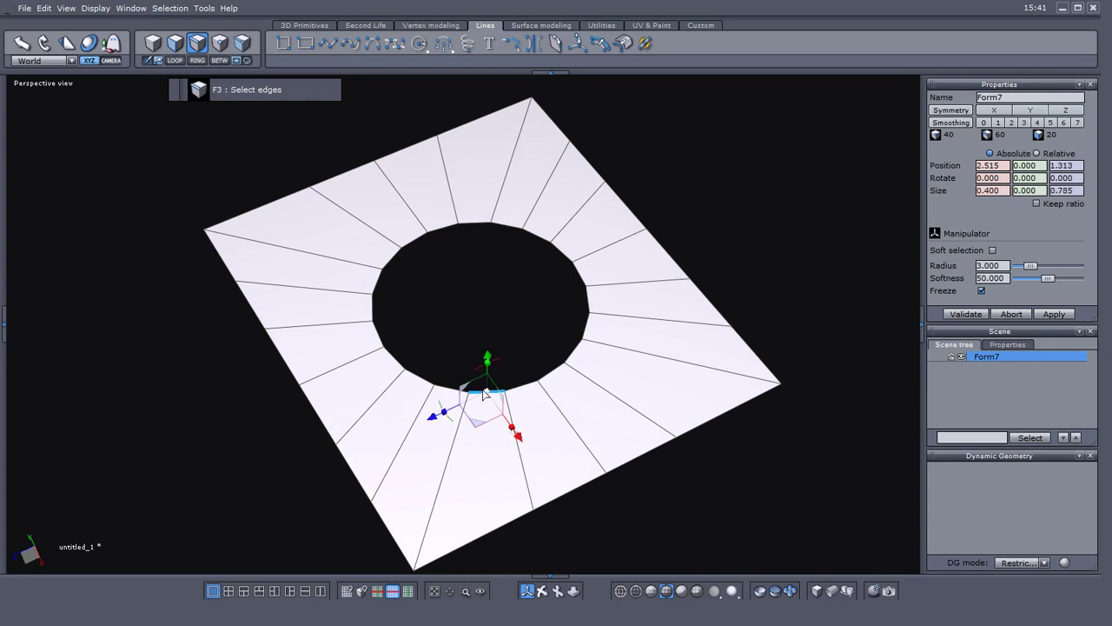
{"action": "right_click", "coordinate": [427, 317]}
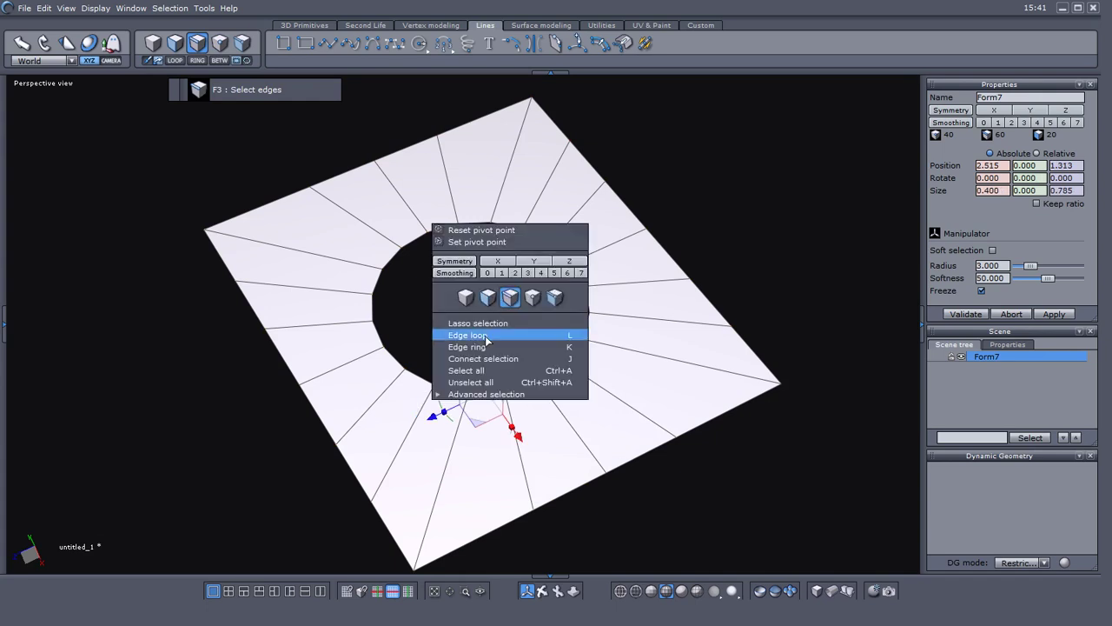
{"action": "left_click", "coordinate": [485, 336]}
{"action": "left_click", "coordinate": [556, 307]}
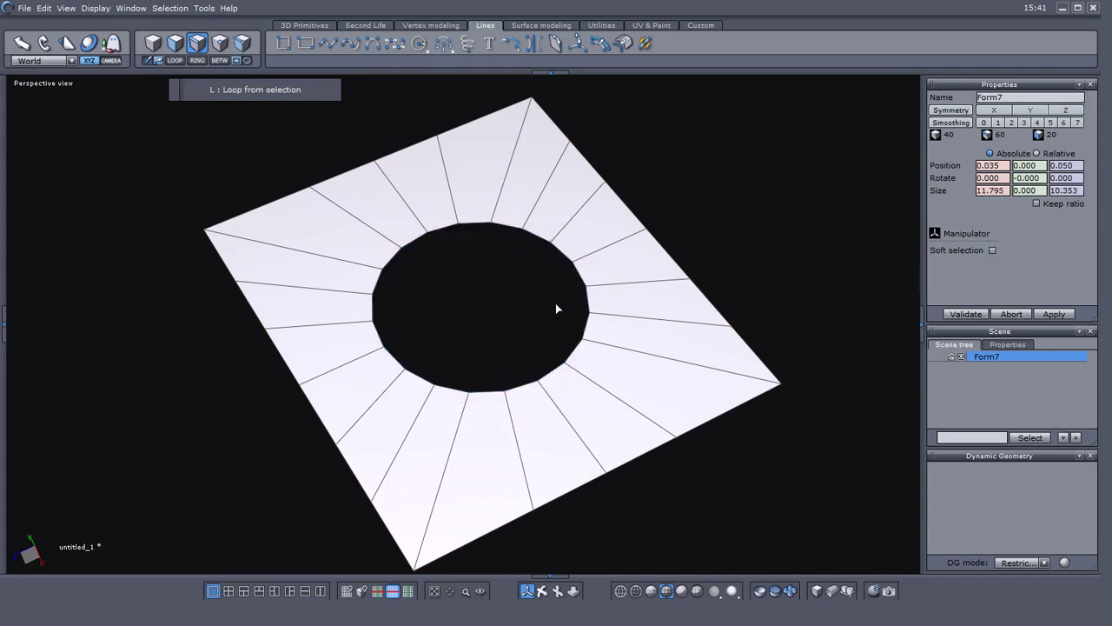
{"action": "key", "text": "ctrl+z"}
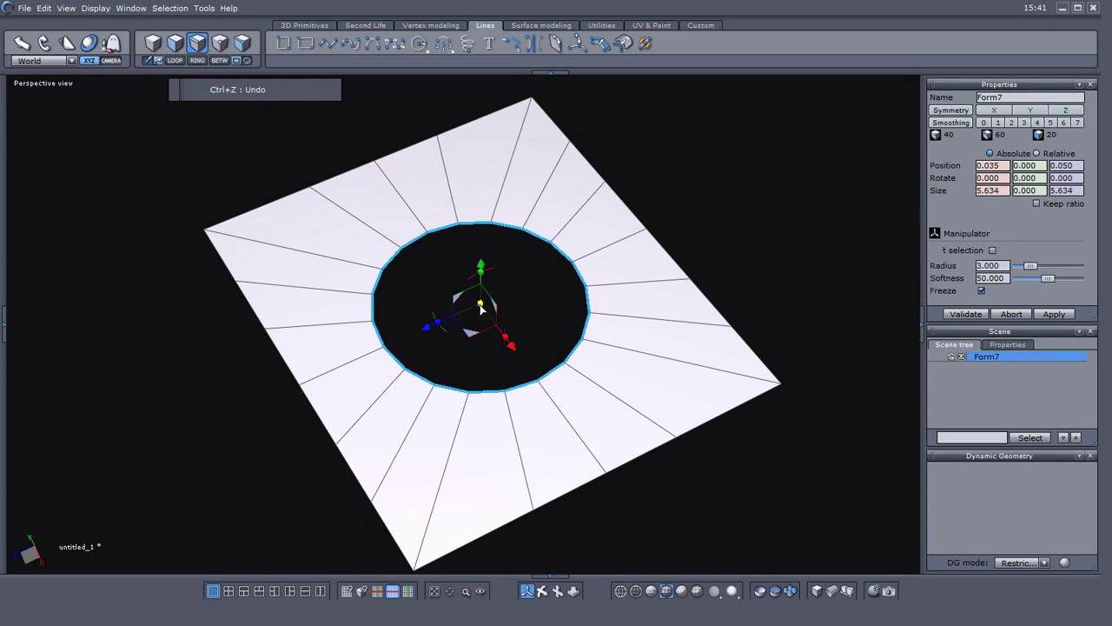
{"action": "left_click_drag", "start_coordinate": [484, 320], "coordinate": [538, 321]}
{"action": "middle_click_drag", "start_coordinate": [243, 456], "coordinate": [441, 410]}
{"action": "left_click", "coordinate": [242, 453]}
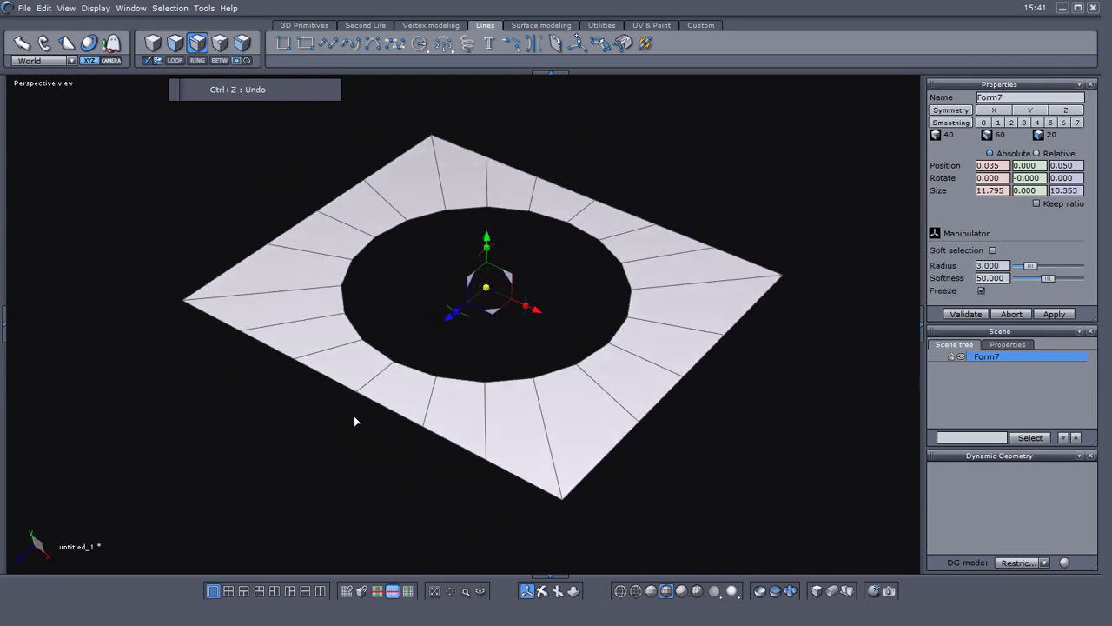
{"action": "middle_click_drag", "start_coordinate": [690, 509], "coordinate": [567, 511]}
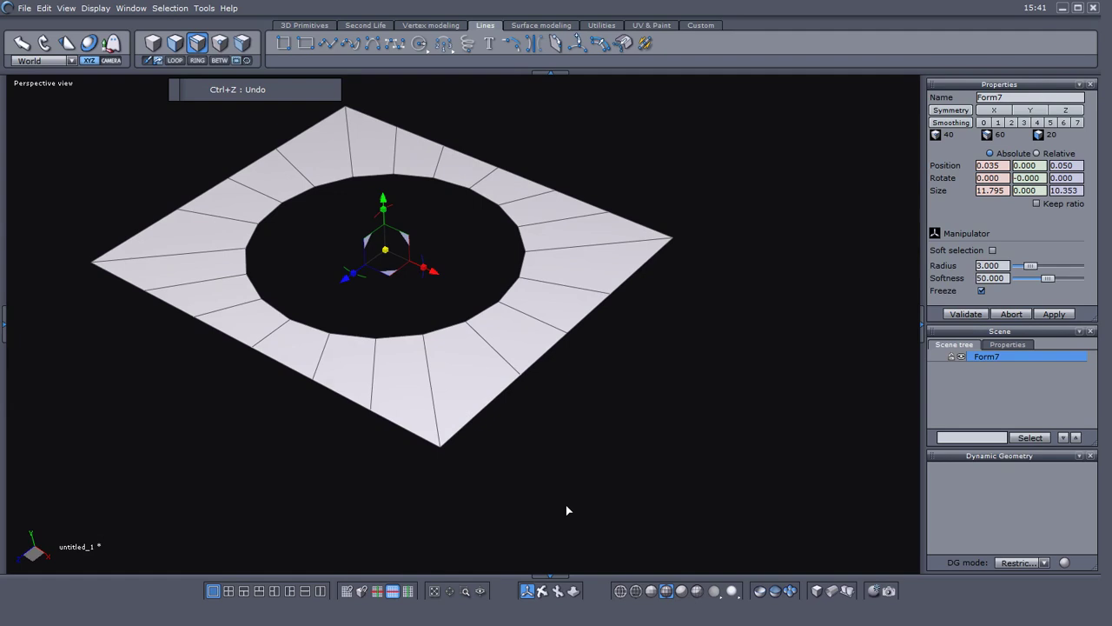
{"action": "left_click", "coordinate": [431, 25]}
{"action": "middle_click_drag", "start_coordinate": [323, 219], "coordinate": [365, 250]}
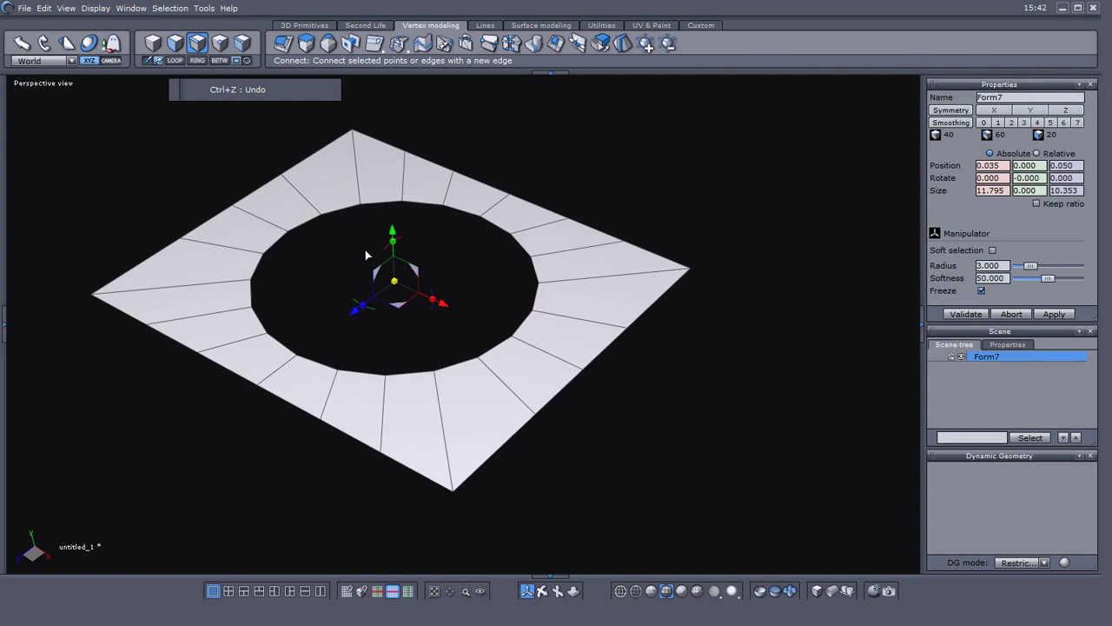
{"action": "left_click", "coordinate": [620, 45]}
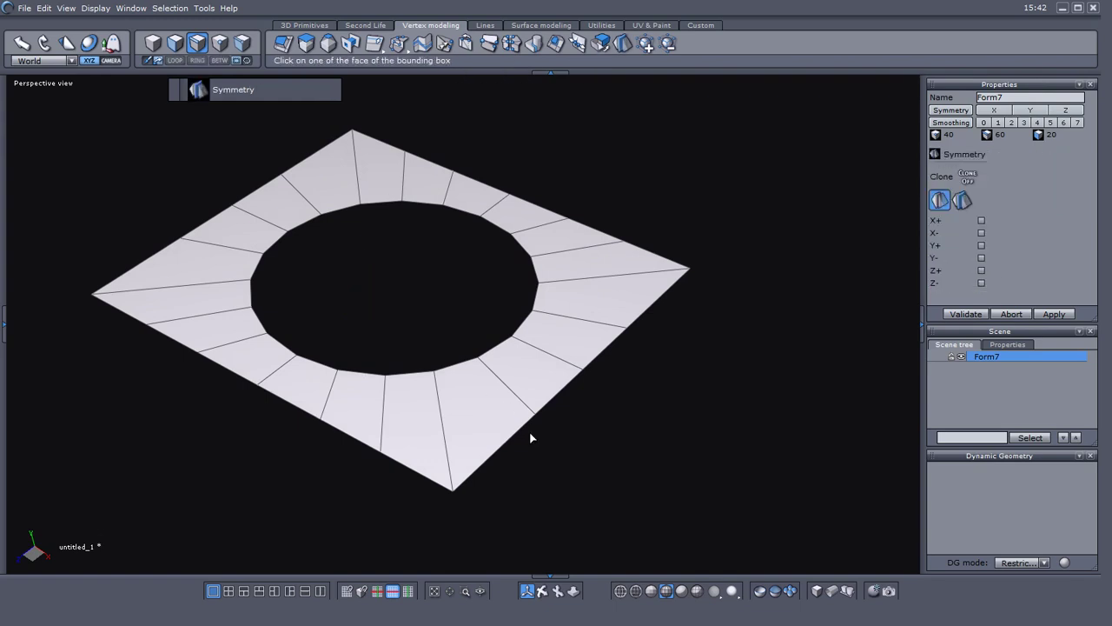
{"action": "left_click_drag", "start_coordinate": [532, 438], "coordinate": [565, 320]}
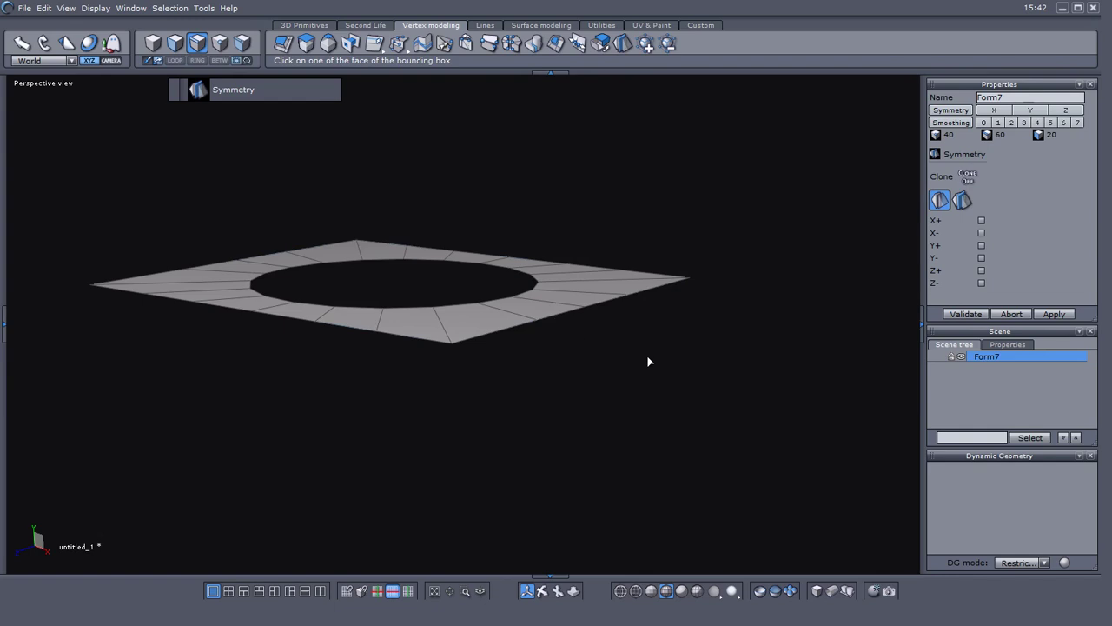
{"action": "left_click_drag", "start_coordinate": [624, 356], "coordinate": [667, 359]}
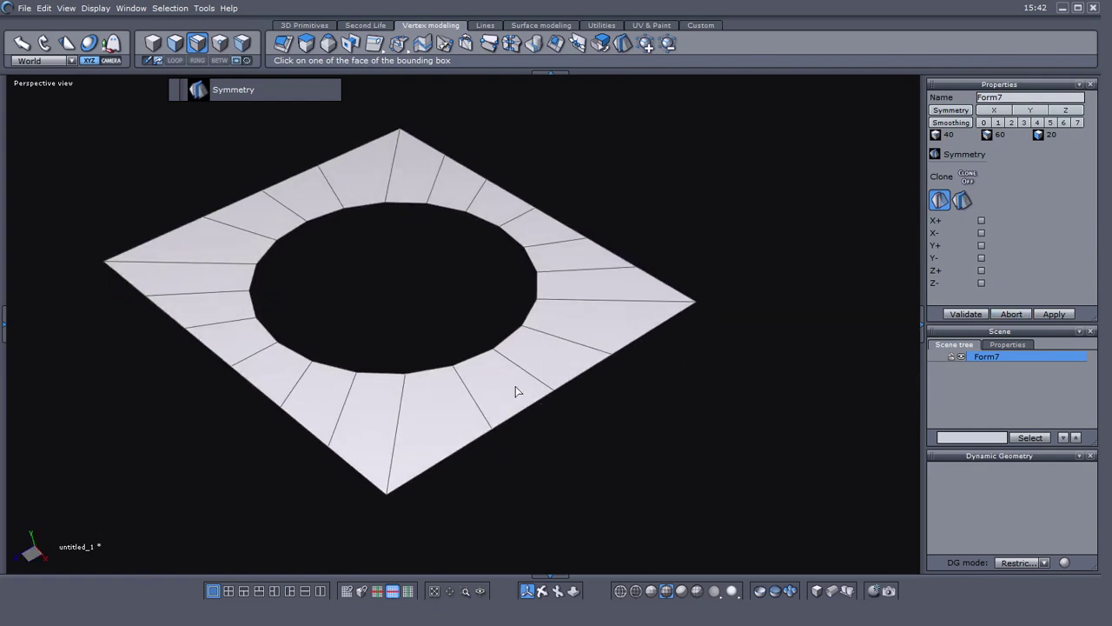
{"action": "left_click", "coordinate": [1011, 313]}
Step: Switch to whole-object selection for the plate and undo any accidental Extract
{"action": "right_click", "coordinate": [583, 464]}
{"action": "left_click", "coordinate": [626, 453]}
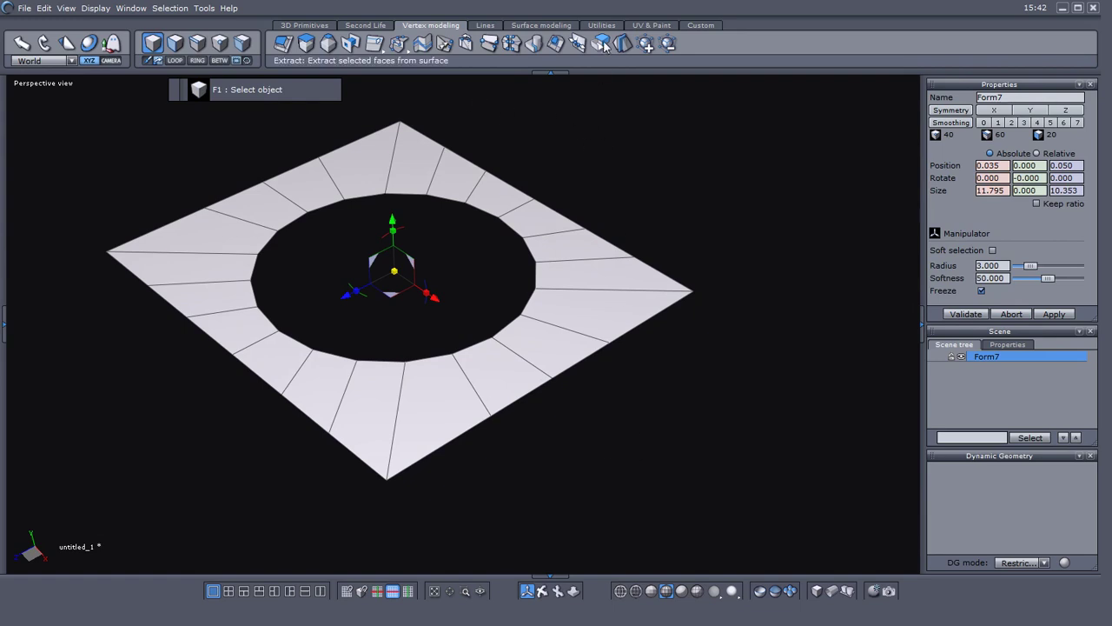
{"action": "key", "text": "ctrl+z"}
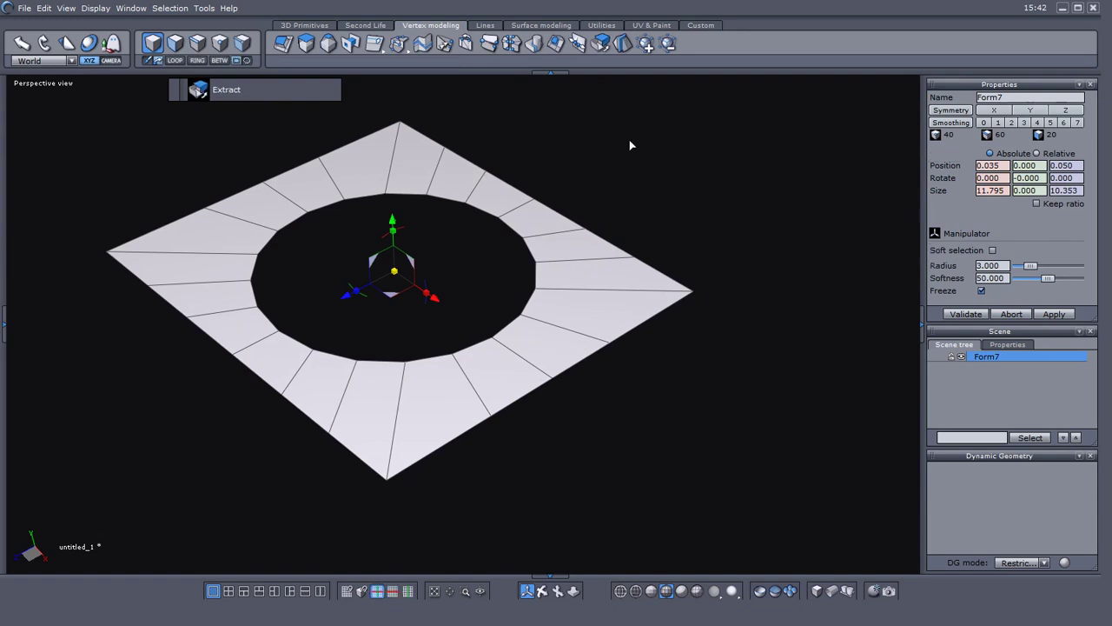
Step: Try mirroring the plate with the Symmetry tool on its X- side, and then on its X+ side instead
{"action": "left_click", "coordinate": [623, 43]}
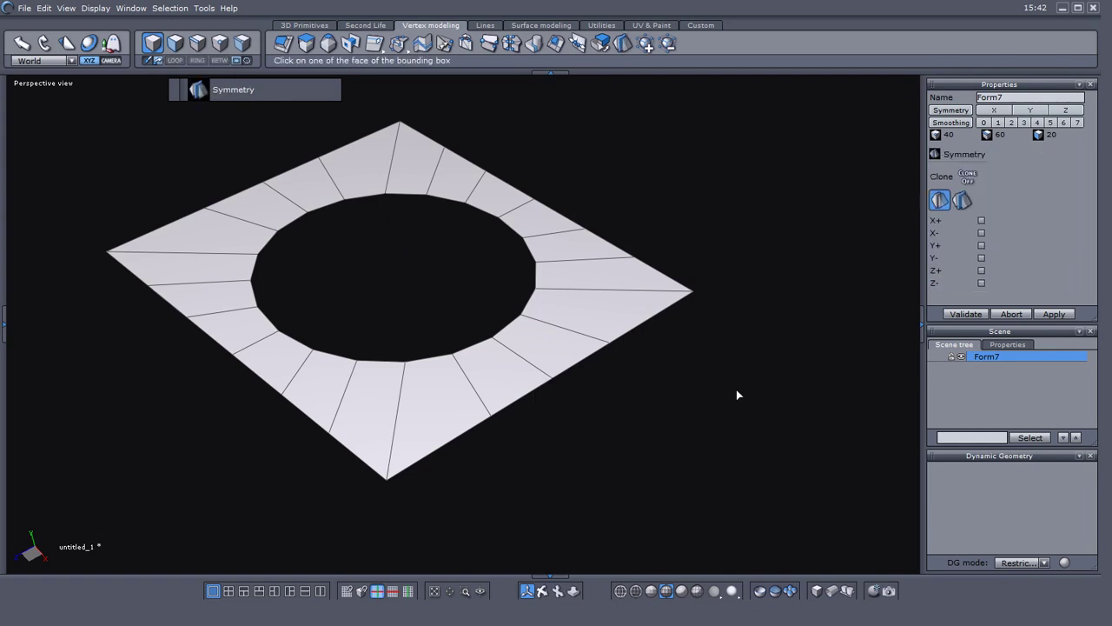
{"action": "left_click", "coordinate": [981, 233]}
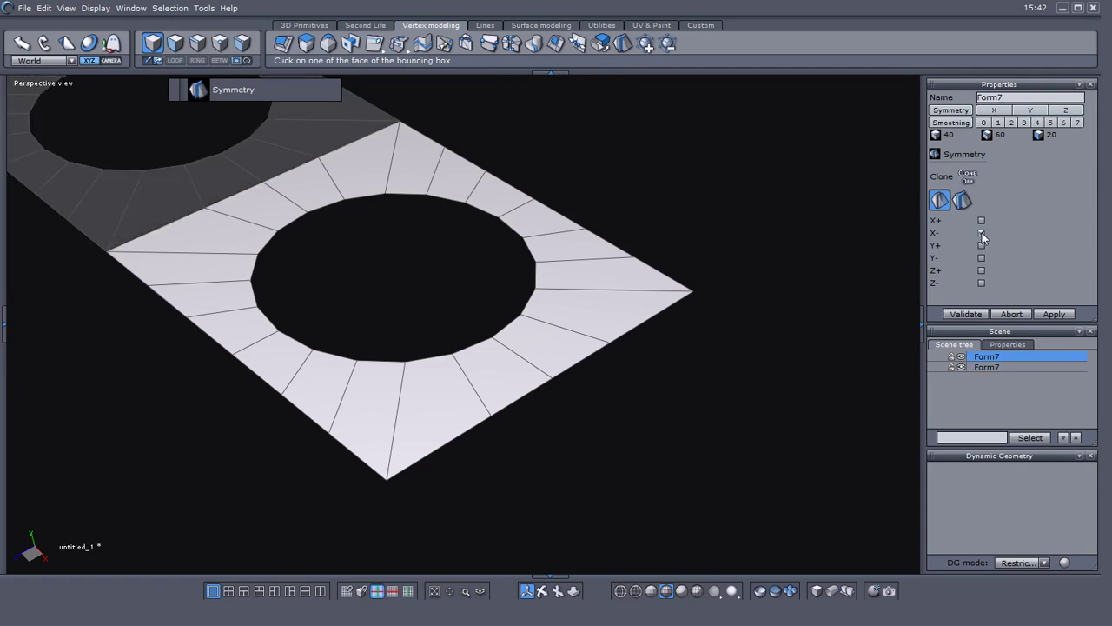
{"action": "left_click", "coordinate": [981, 233]}
{"action": "left_click", "coordinate": [981, 220]}
{"action": "right_click_drag", "start_coordinate": [736, 345], "coordinate": [370, 449]}
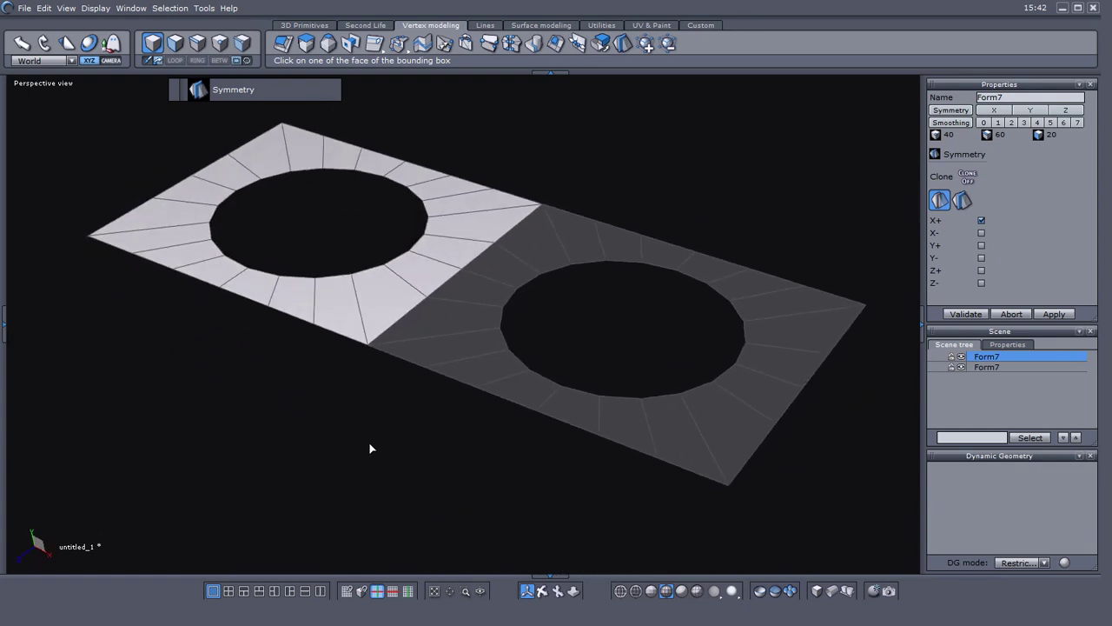
Step: Turn on the Symmetry tool's Clone option and abort the pending mirror
{"action": "left_click", "coordinate": [968, 178]}
{"action": "middle_click_drag", "start_coordinate": [340, 391], "coordinate": [375, 427]}
{"action": "key", "text": "Tab"}
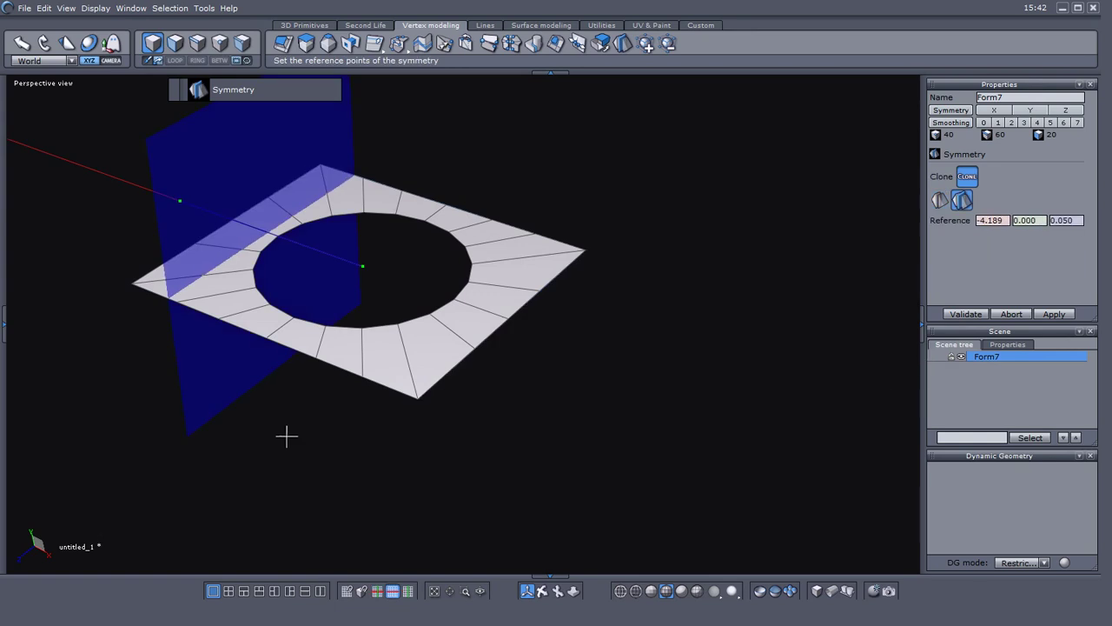
{"action": "left_click", "coordinate": [1010, 314]}
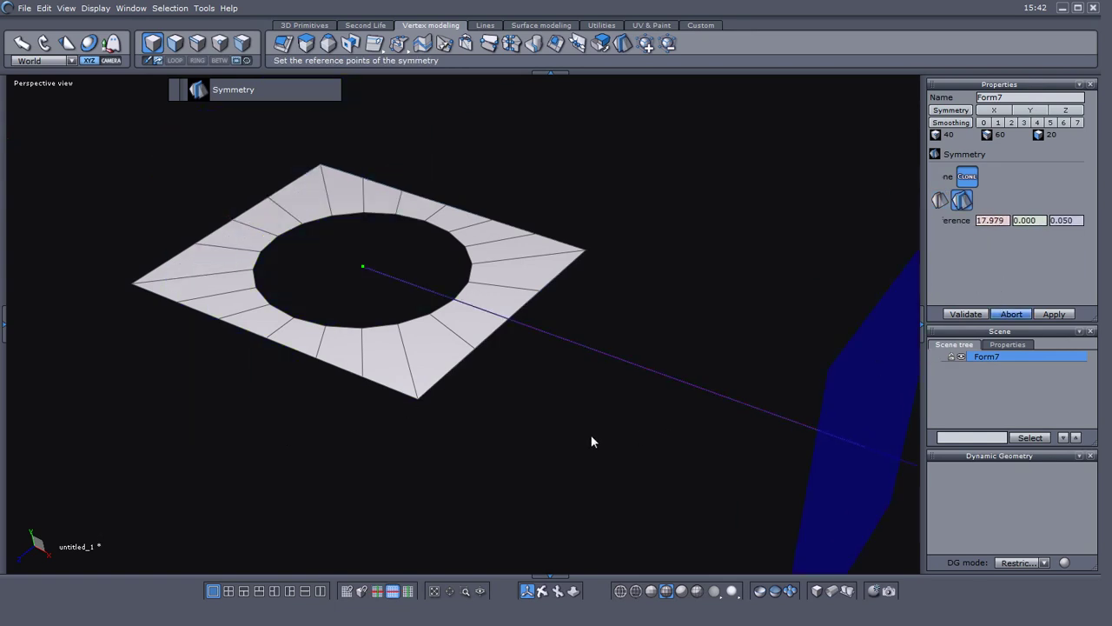
Step: Mirror the plate on its X+ side as a clone with the Symmetry tool and validate it
{"action": "middle_click_drag", "start_coordinate": [571, 427], "coordinate": [612, 429]}
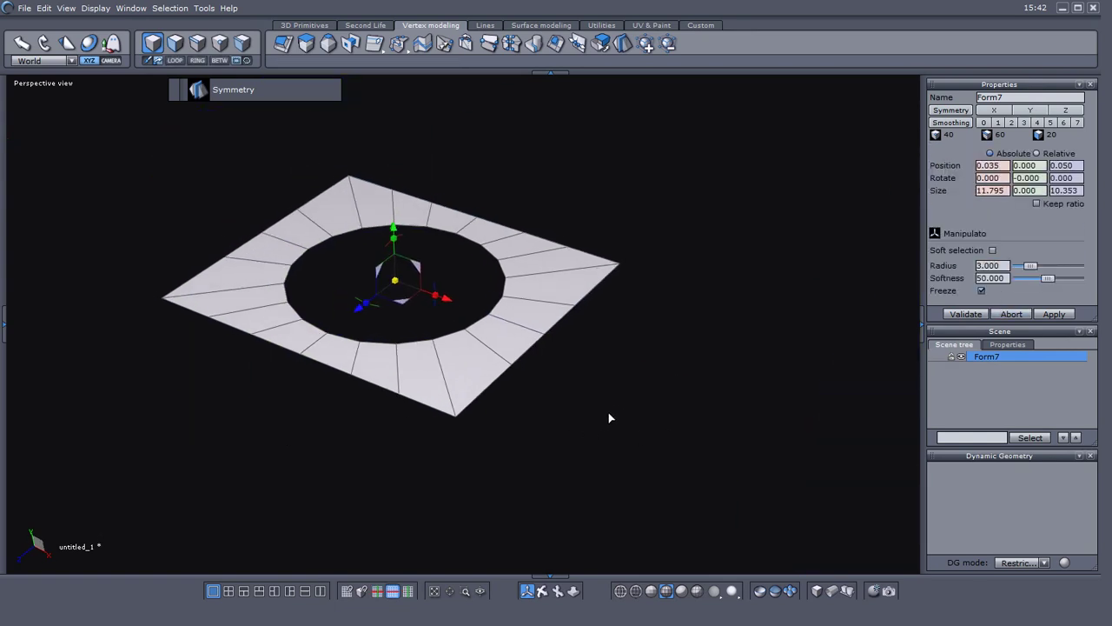
{"action": "left_click", "coordinate": [622, 42]}
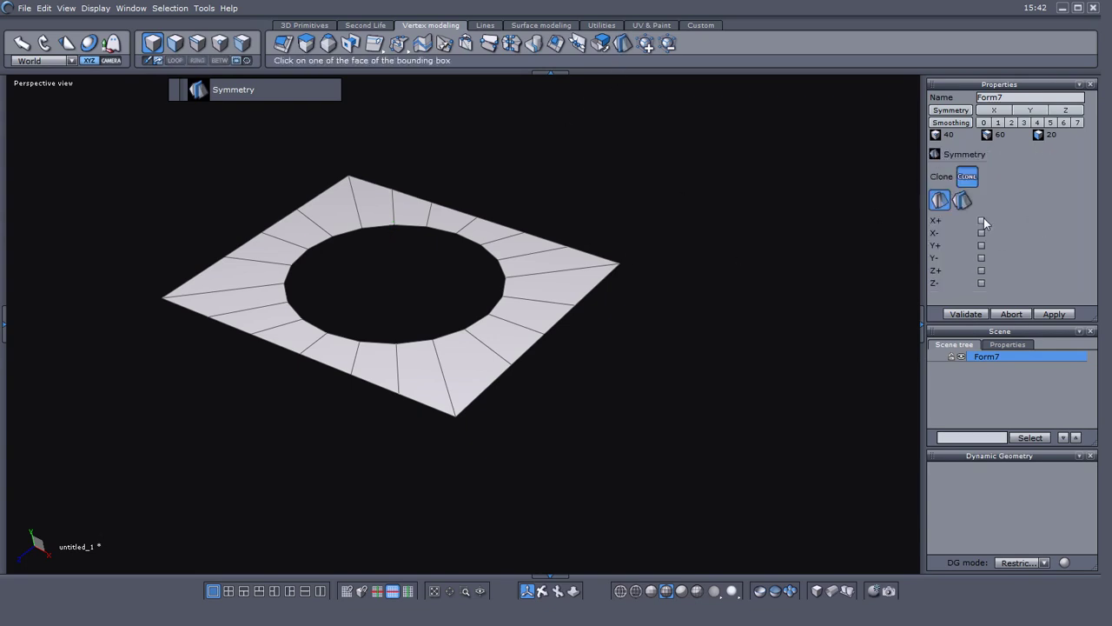
{"action": "left_click", "coordinate": [982, 220]}
{"action": "mouse_move", "coordinate": [590, 405]}
{"action": "middle_mouse_down"}
{"action": "mouse_move", "coordinate": [579, 387]}
{"action": "mouse_move", "coordinate": [580, 396]}
{"action": "middle_mouse_up"}
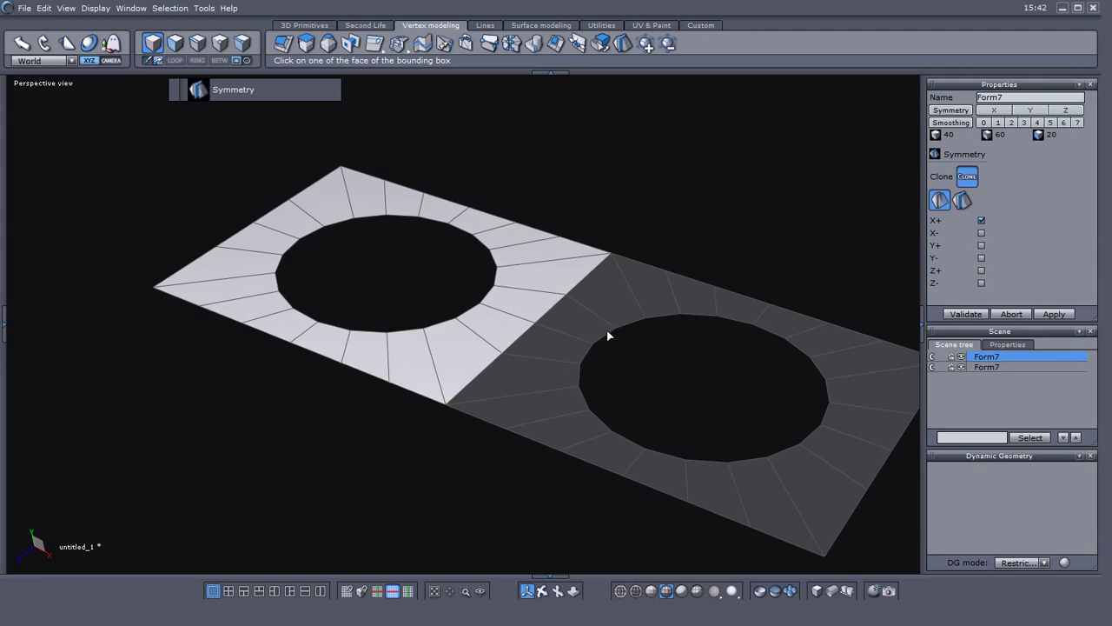
{"action": "left_click", "coordinate": [966, 314]}
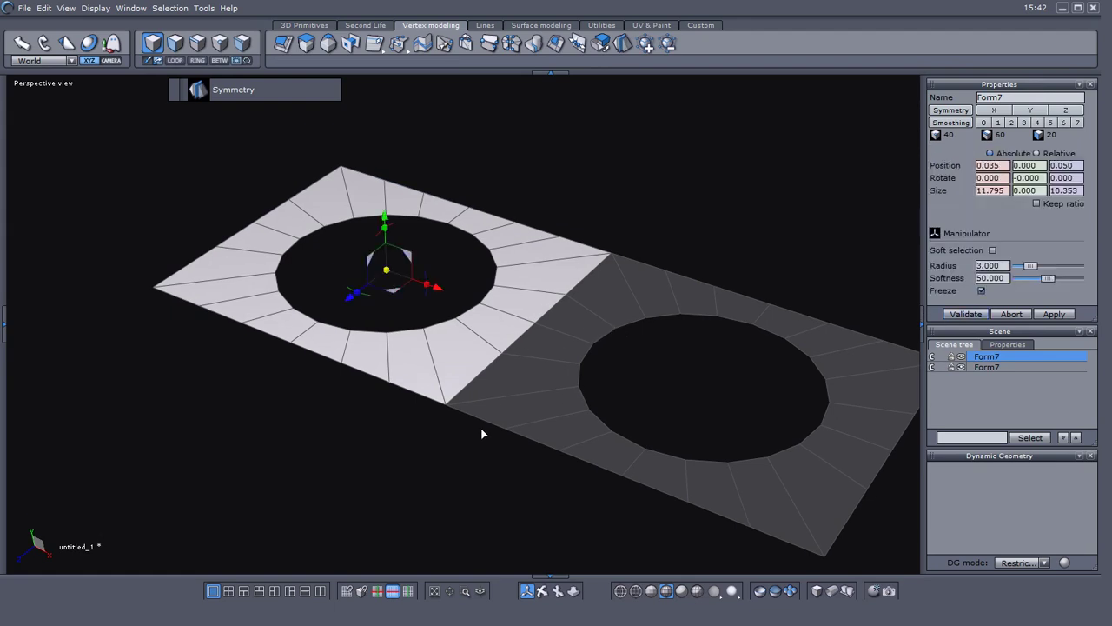
Step: Switch to edge selection and select the ring of edges radiating from the original plate's hole
{"action": "middle_click_drag", "start_coordinate": [482, 428], "coordinate": [463, 434]}
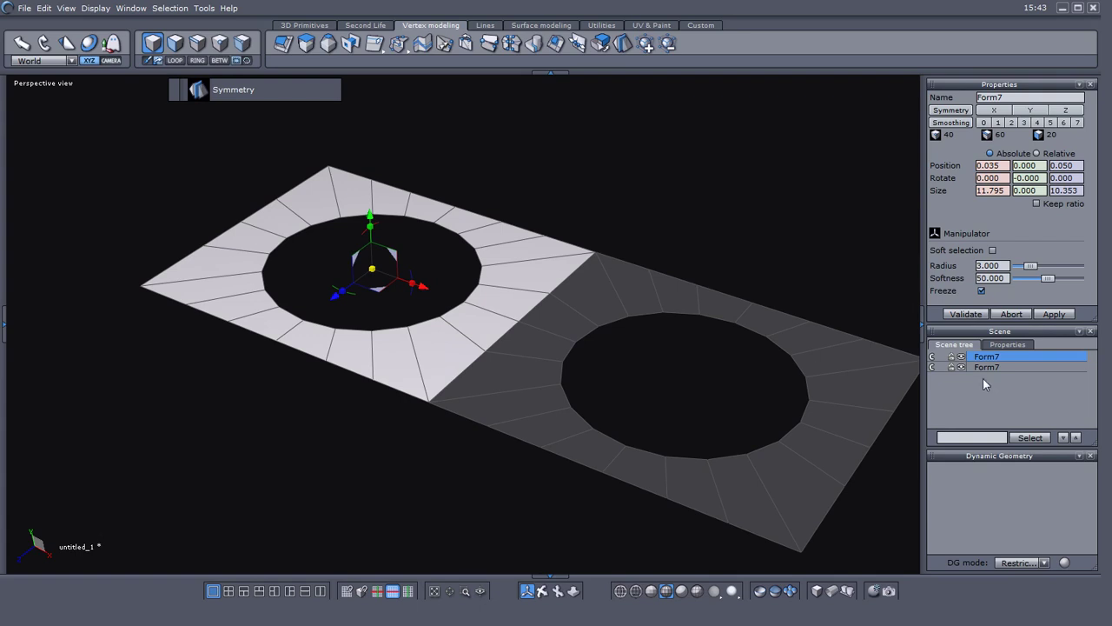
{"action": "middle_click_drag", "start_coordinate": [429, 393], "coordinate": [445, 400]}
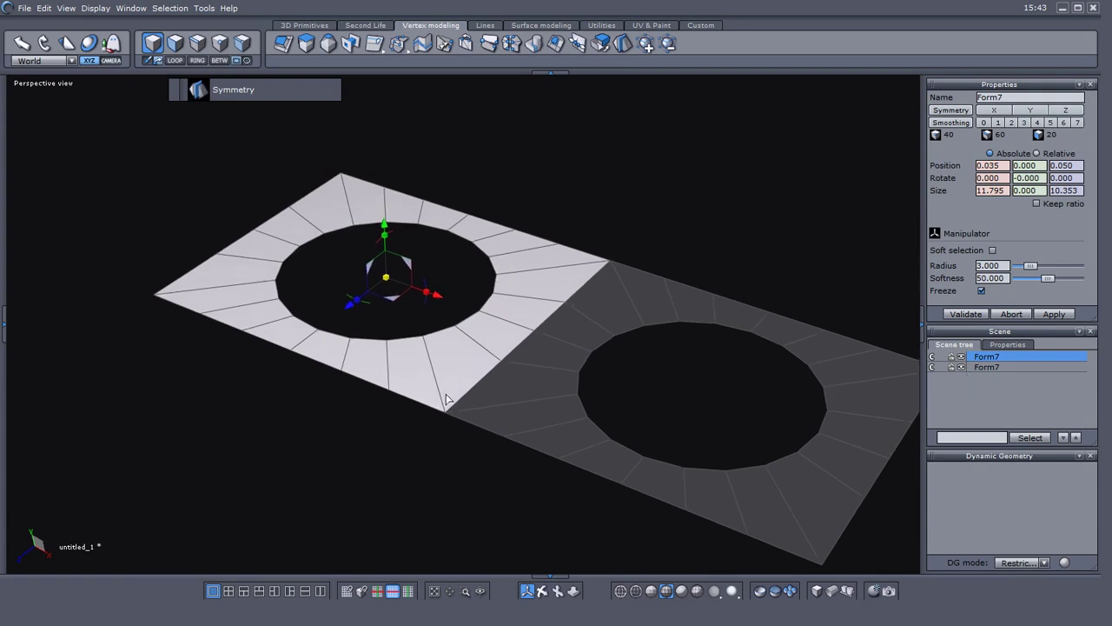
{"action": "right_click", "coordinate": [357, 412]}
{"action": "left_click", "coordinate": [440, 398]}
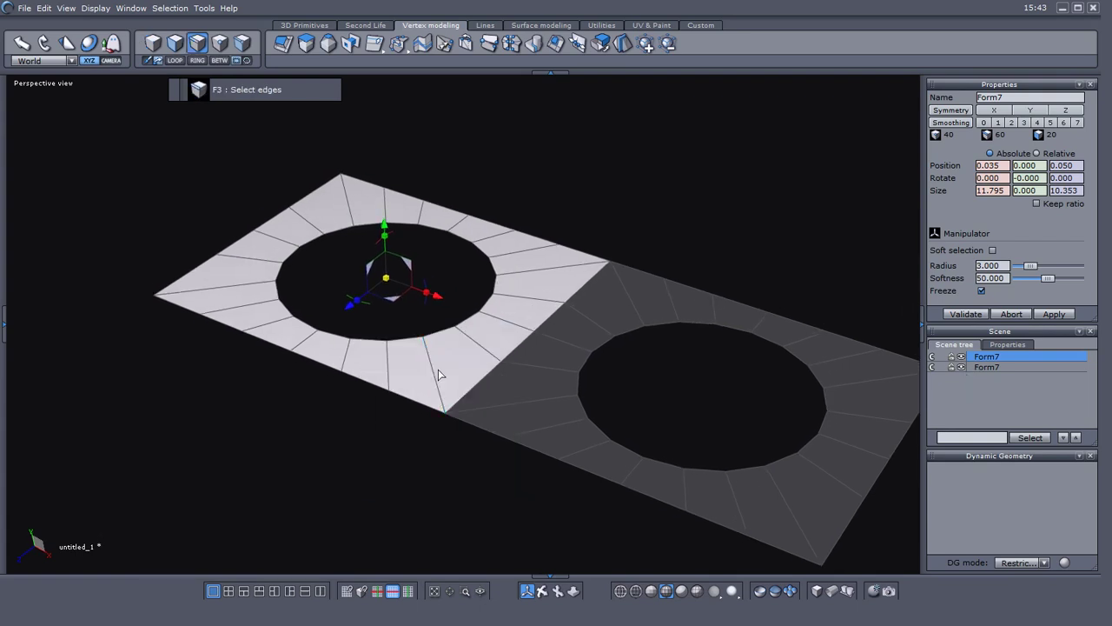
{"action": "left_click", "coordinate": [438, 374]}
{"action": "right_click", "coordinate": [241, 449]}
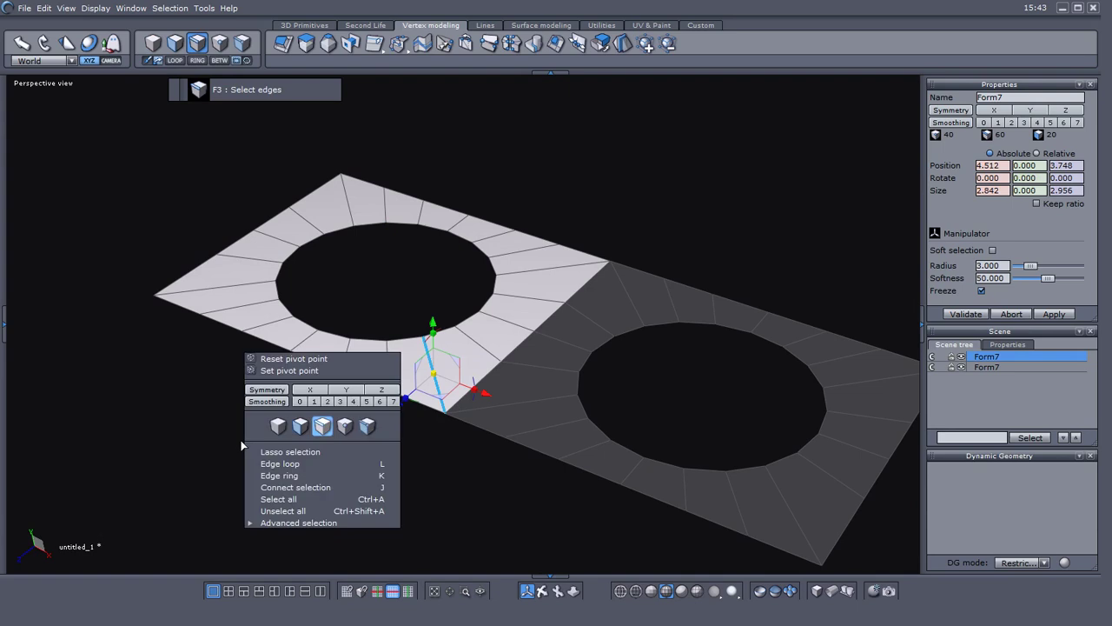
{"action": "left_click", "coordinate": [275, 475]}
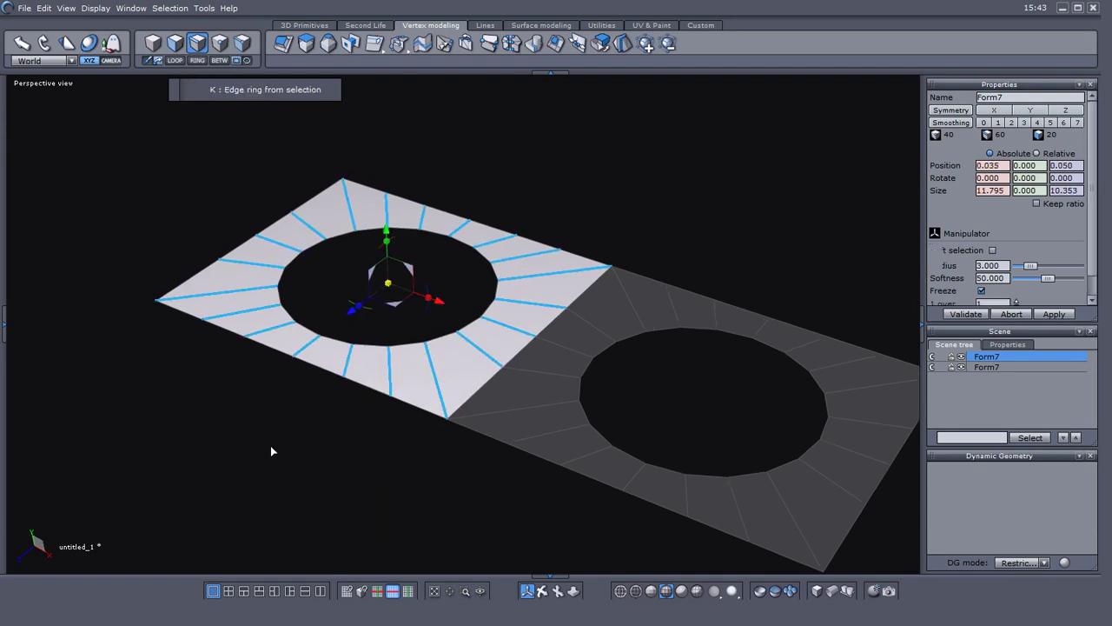
Step: Try Free Tessellate on the selected edge ring, and undo it
{"action": "key", "text": "x"}
{"action": "scroll", "coordinate": [272, 446], "scroll_direction": "up", "scroll_amount": 2}
{"action": "scroll", "coordinate": [249, 470], "scroll_direction": "up", "scroll_amount": 1}
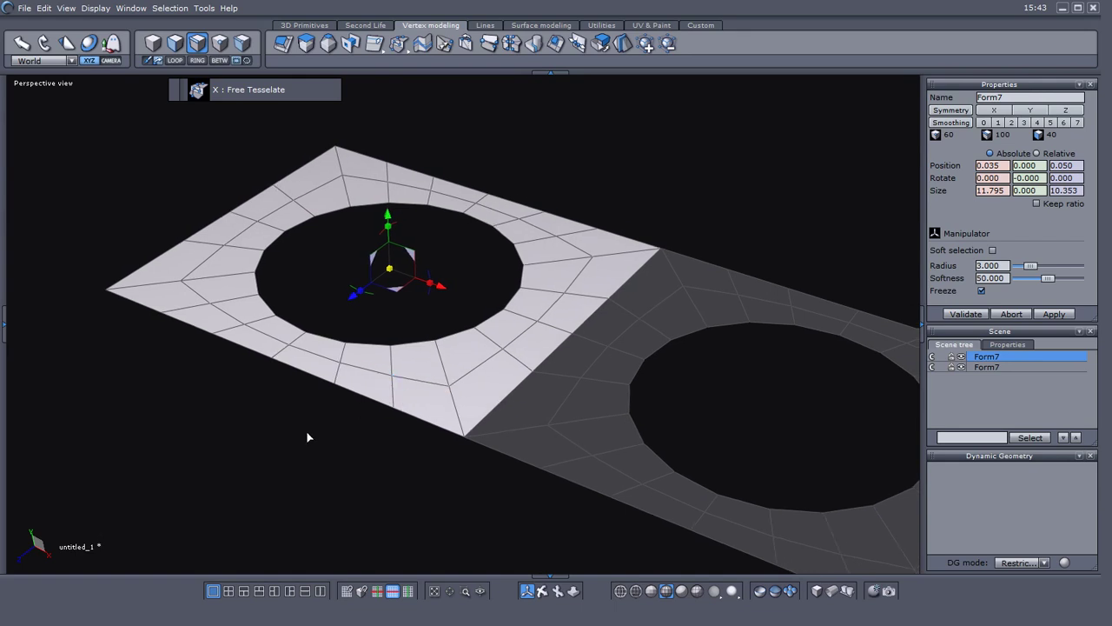
{"action": "middle_click_drag", "start_coordinate": [306, 437], "coordinate": [271, 451]}
{"action": "key", "text": "ctrl+z"}
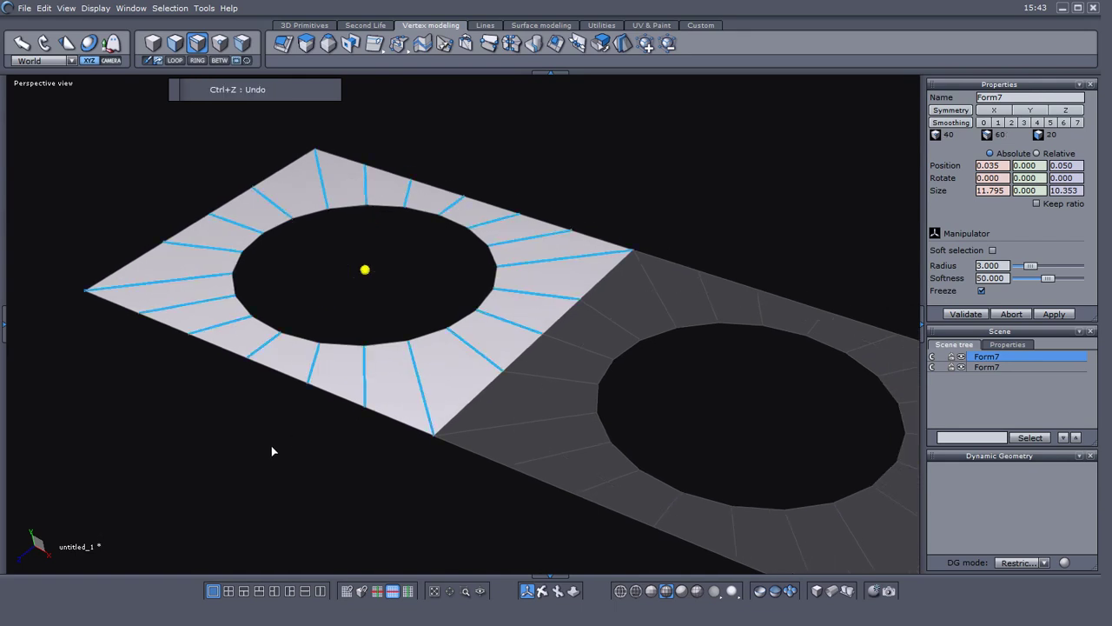
Step: Try moving the hole's edge loop outward with Move edges along edges, and undo the move and the loop selection
{"action": "right_click", "coordinate": [315, 344]}
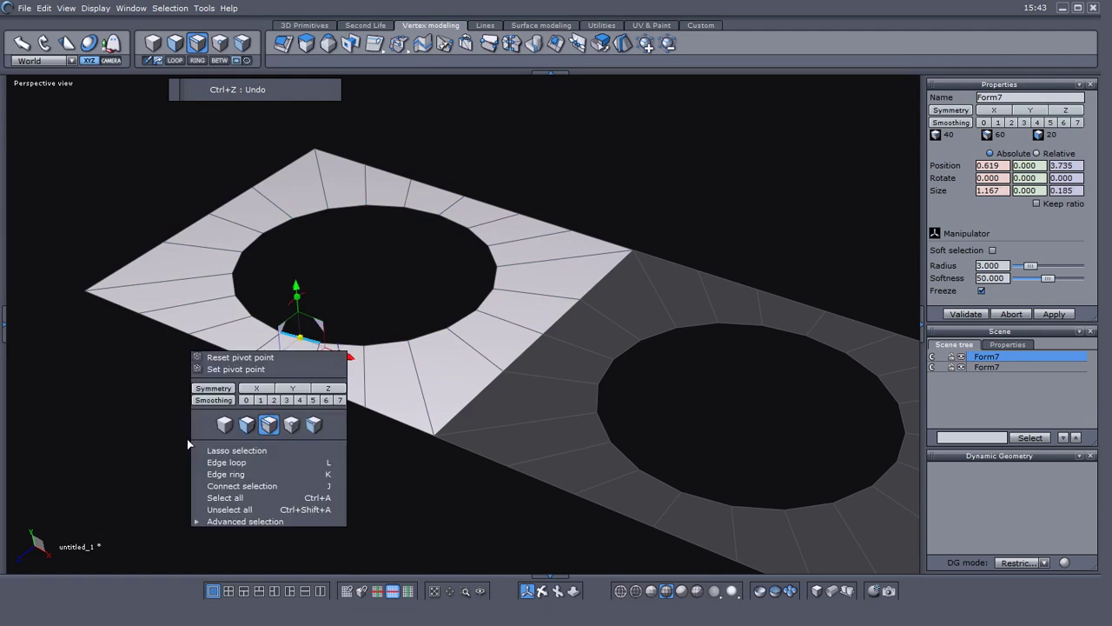
{"action": "left_click", "coordinate": [233, 467]}
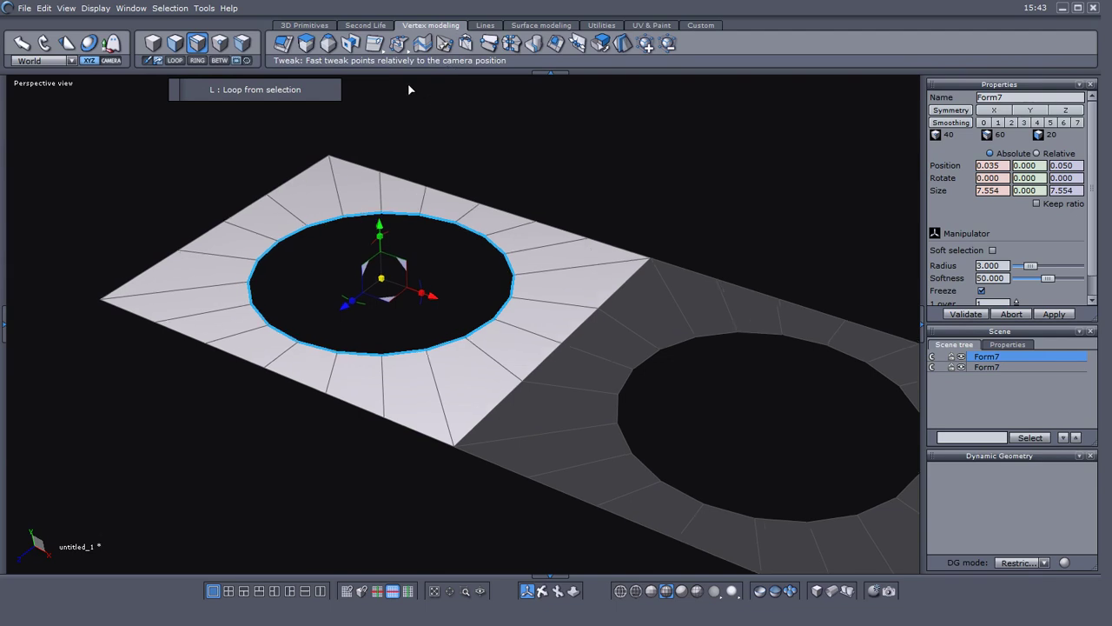
{"action": "left_click", "coordinate": [374, 43]}
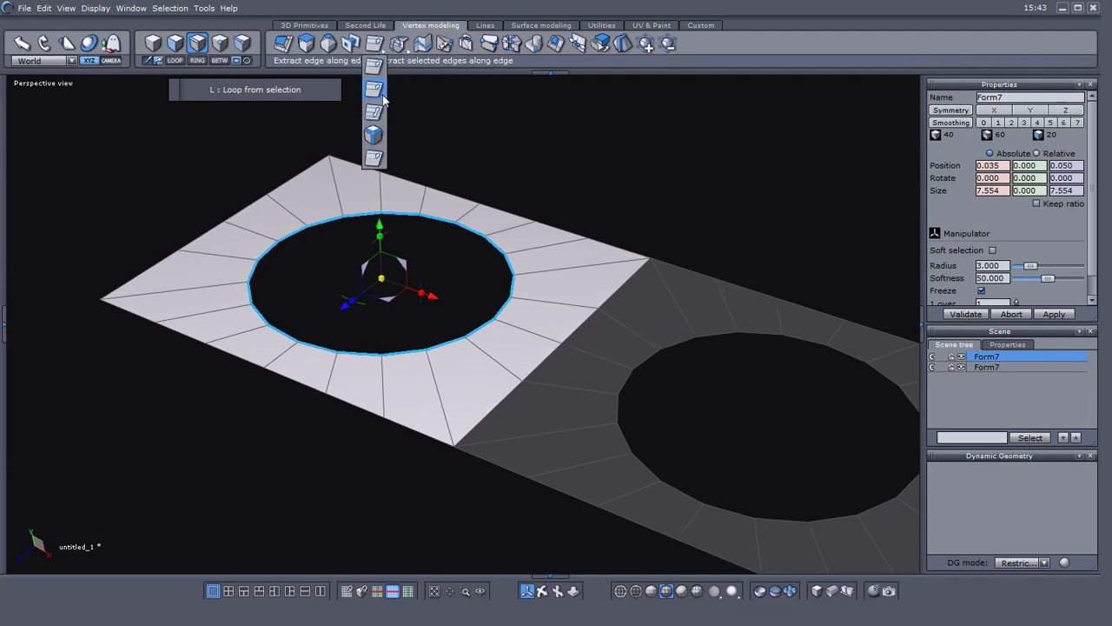
{"action": "left_click", "coordinate": [386, 143]}
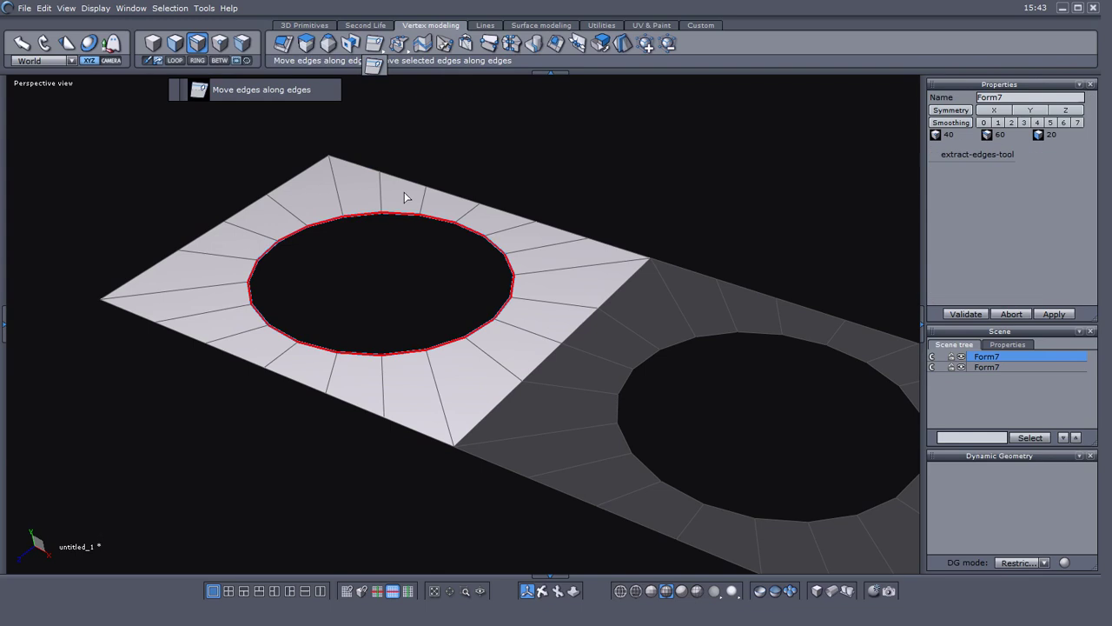
{"action": "left_click", "coordinate": [516, 315]}
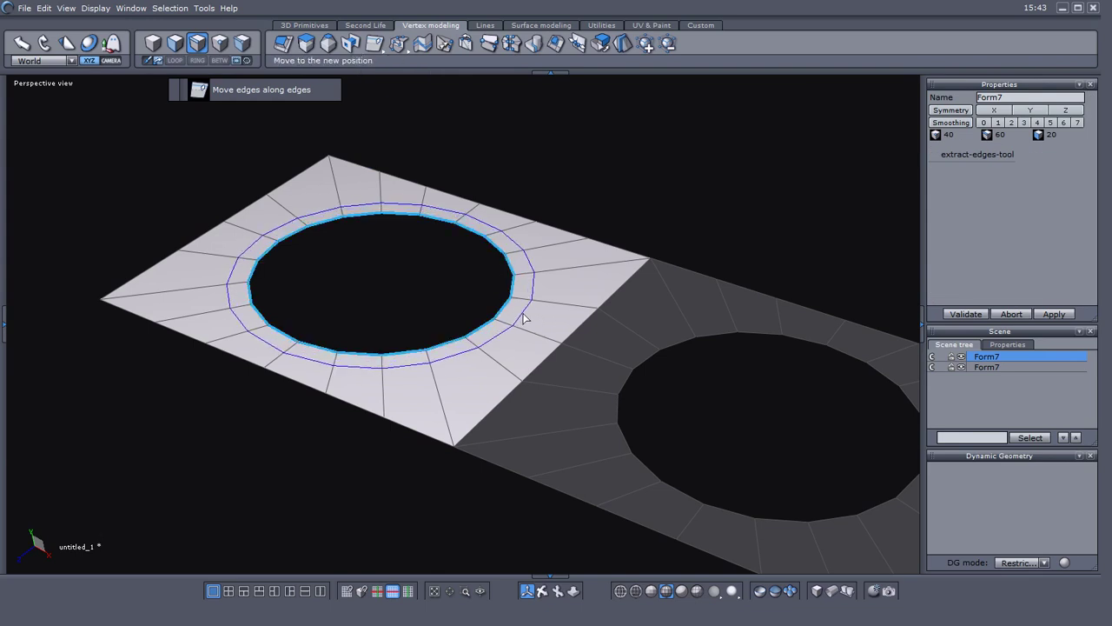
{"action": "left_click", "coordinate": [492, 339]}
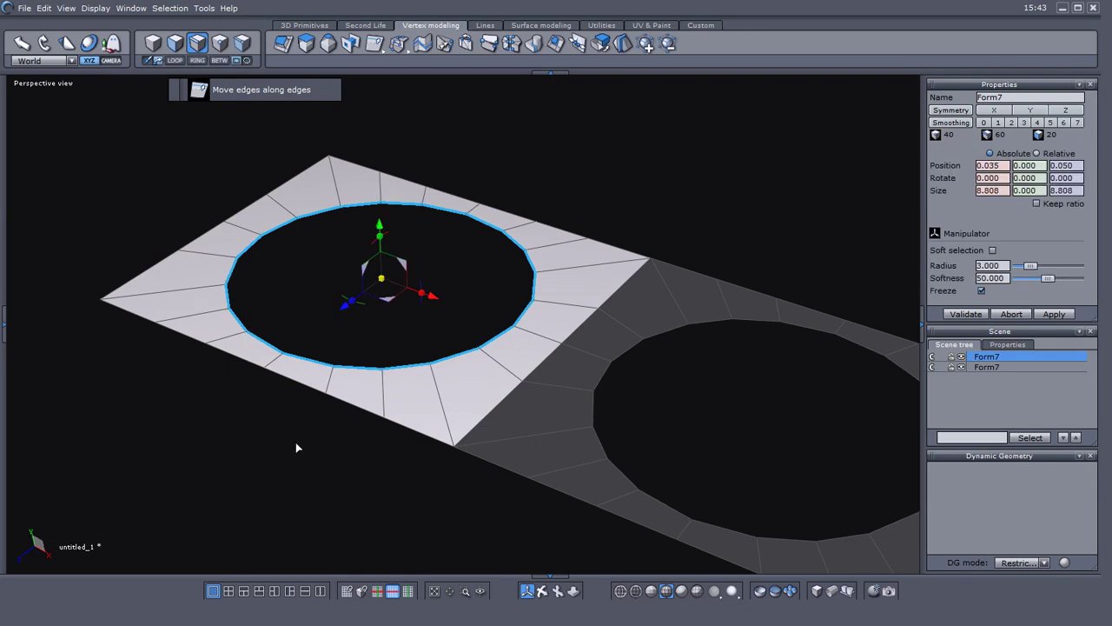
{"action": "key", "text": "ctrl+z"}
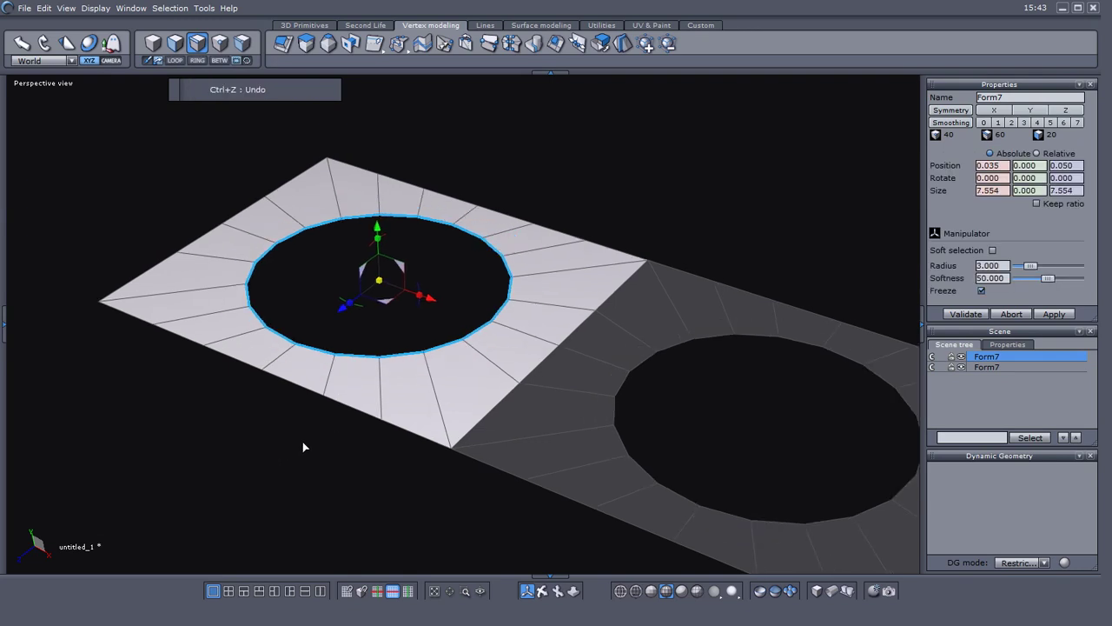
{"action": "key", "text": "ctrl+z"}
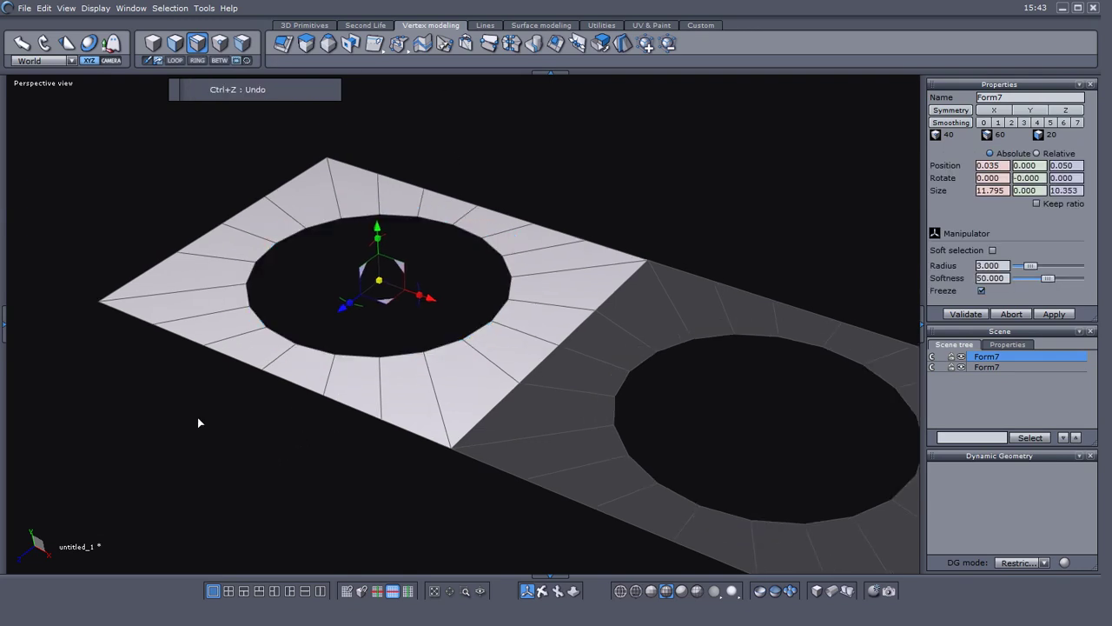
Step: Select the hole's edge loop and use Extract edge along edges to add a surrounding loop about 8.4 units across
{"action": "middle_click_drag", "start_coordinate": [236, 397], "coordinate": [227, 405]}
{"action": "scroll", "coordinate": [296, 358], "scroll_direction": "up", "scroll_amount": 2}
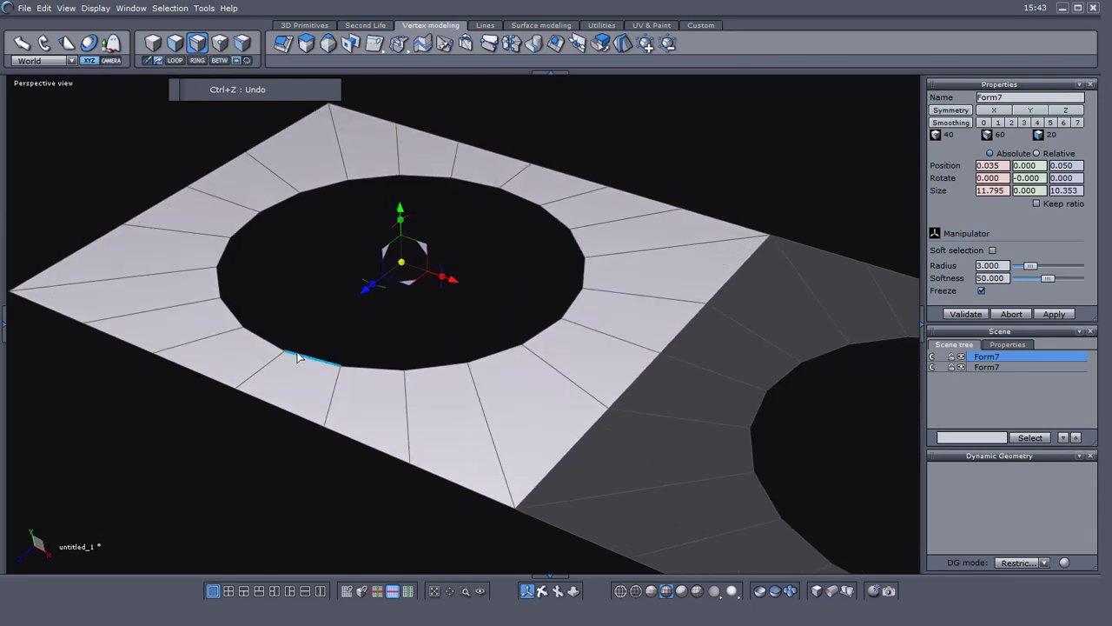
{"action": "left_click", "coordinate": [298, 352]}
{"action": "right_click", "coordinate": [306, 278]}
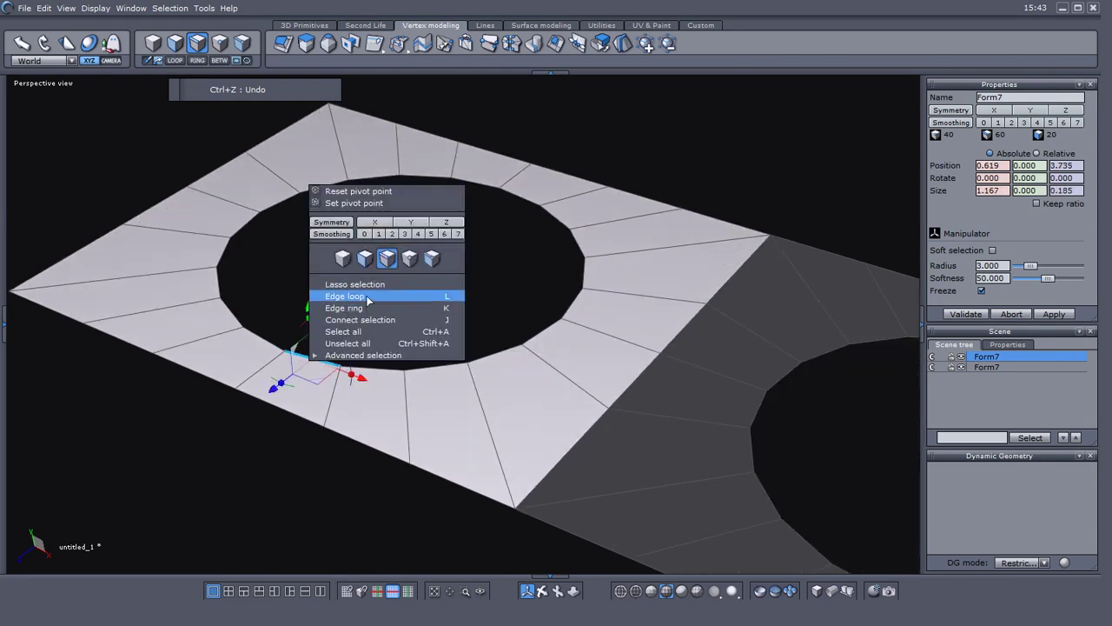
{"action": "left_click", "coordinate": [368, 294]}
{"action": "left_click", "coordinate": [378, 45]}
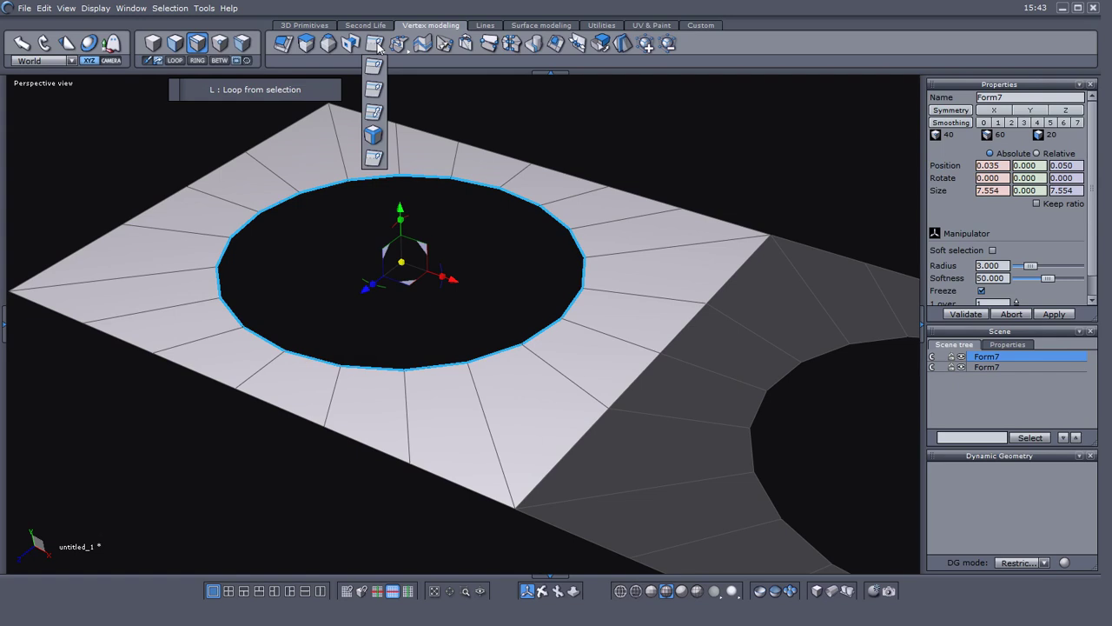
{"action": "left_click", "coordinate": [375, 90]}
{"action": "left_click_drag", "start_coordinate": [436, 378], "coordinate": [436, 379]}
{"action": "scroll", "coordinate": [208, 524], "scroll_direction": "down", "scroll_amount": 1}
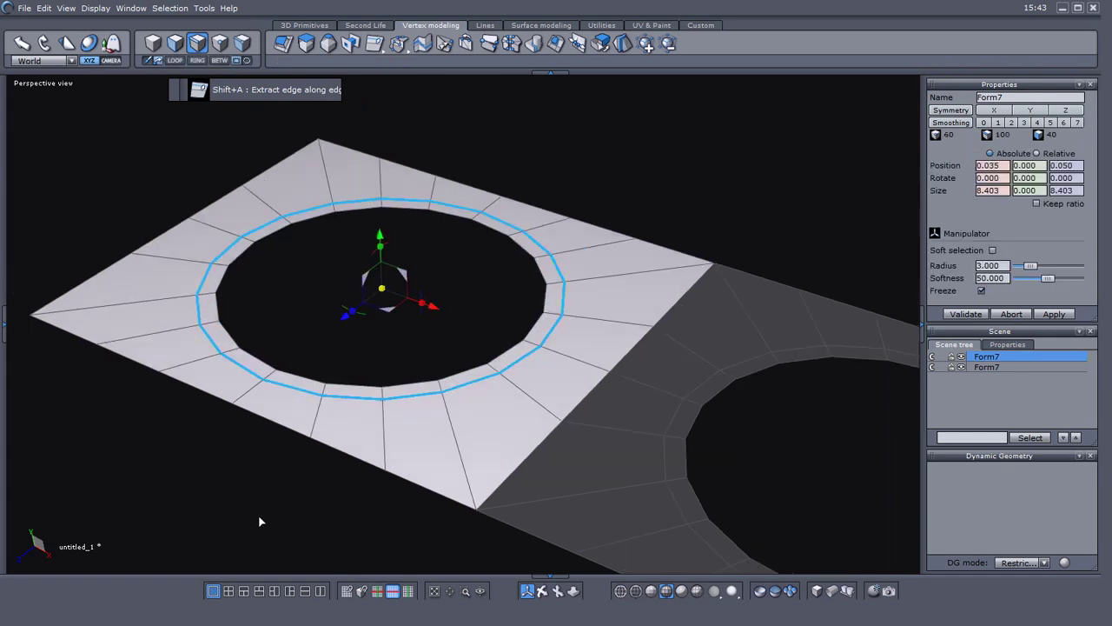
Step: Deselect the edge loop and examine the added loop around the hole on both the plate and its mirrored clone
{"action": "middle_click_drag", "start_coordinate": [258, 522], "coordinate": [136, 425]}
{"action": "middle_click_drag", "start_coordinate": [433, 540], "coordinate": [275, 515]}
{"action": "right_click_drag", "start_coordinate": [276, 516], "coordinate": [252, 469]}
{"action": "right_click_drag", "start_coordinate": [251, 385], "coordinate": [427, 473]}
{"action": "left_click", "coordinate": [218, 467]}
{"action": "middle_click_drag", "start_coordinate": [218, 468], "coordinate": [301, 428]}
{"action": "scroll", "coordinate": [202, 437], "scroll_direction": "down", "scroll_amount": 1}
{"action": "right_click_drag", "start_coordinate": [302, 433], "coordinate": [339, 423]}
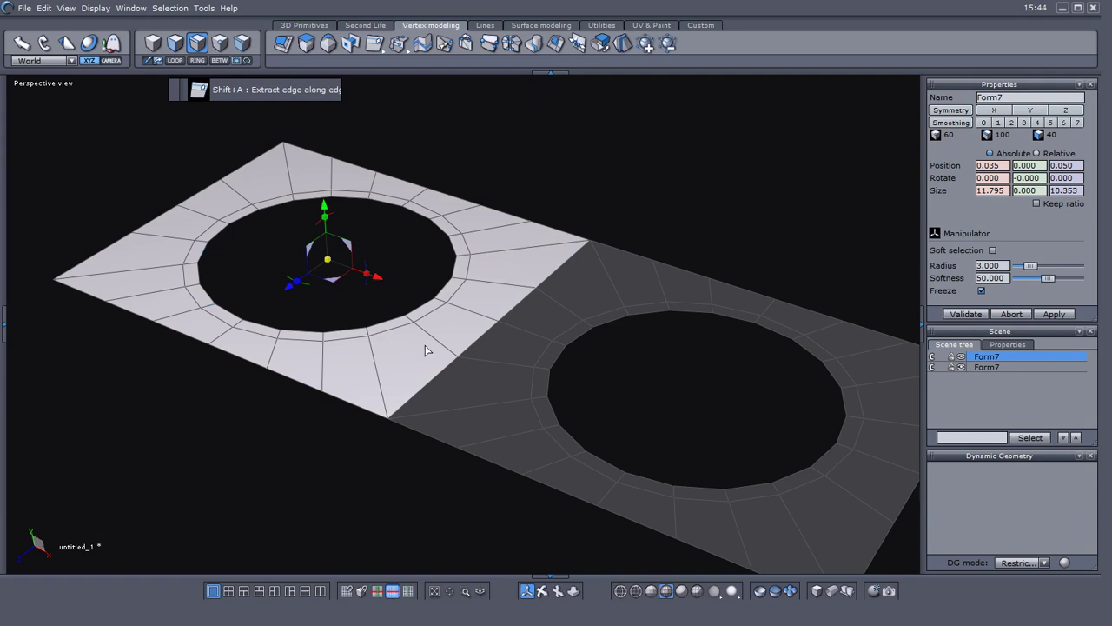
{"action": "middle_click_drag", "start_coordinate": [425, 345], "coordinate": [374, 330]}
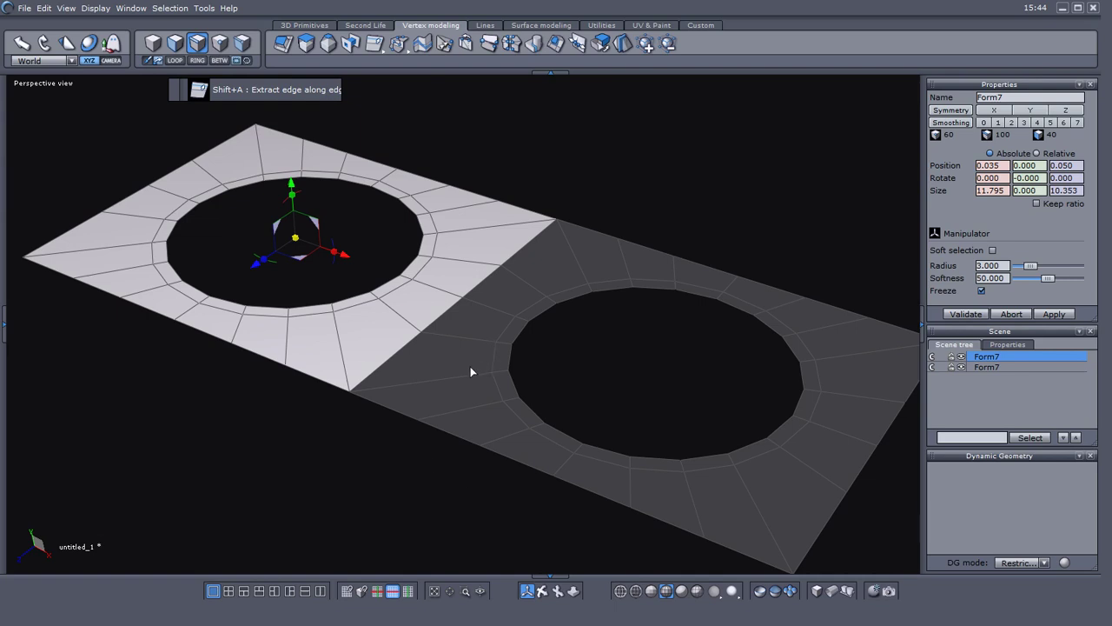
{"action": "scroll", "coordinate": [470, 372], "scroll_direction": "down", "scroll_amount": 2}
{"action": "scroll", "coordinate": [463, 377], "scroll_direction": "up", "scroll_amount": 2}
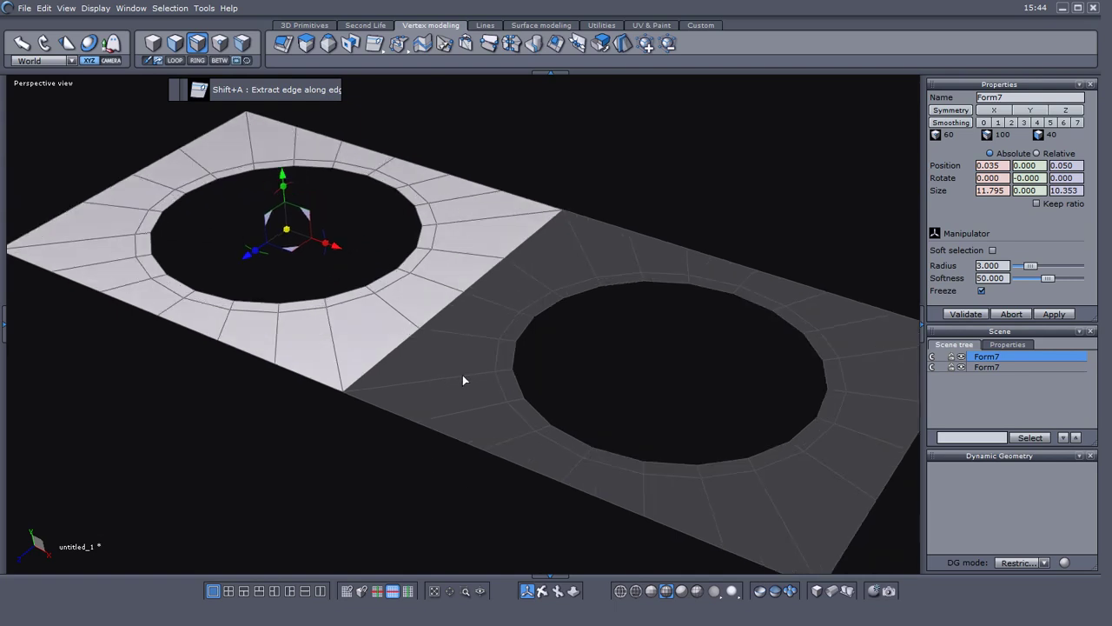
{"action": "scroll", "coordinate": [461, 377], "scroll_direction": "down", "scroll_amount": 1}
{"action": "middle_click_drag", "start_coordinate": [390, 449], "coordinate": [447, 423]}
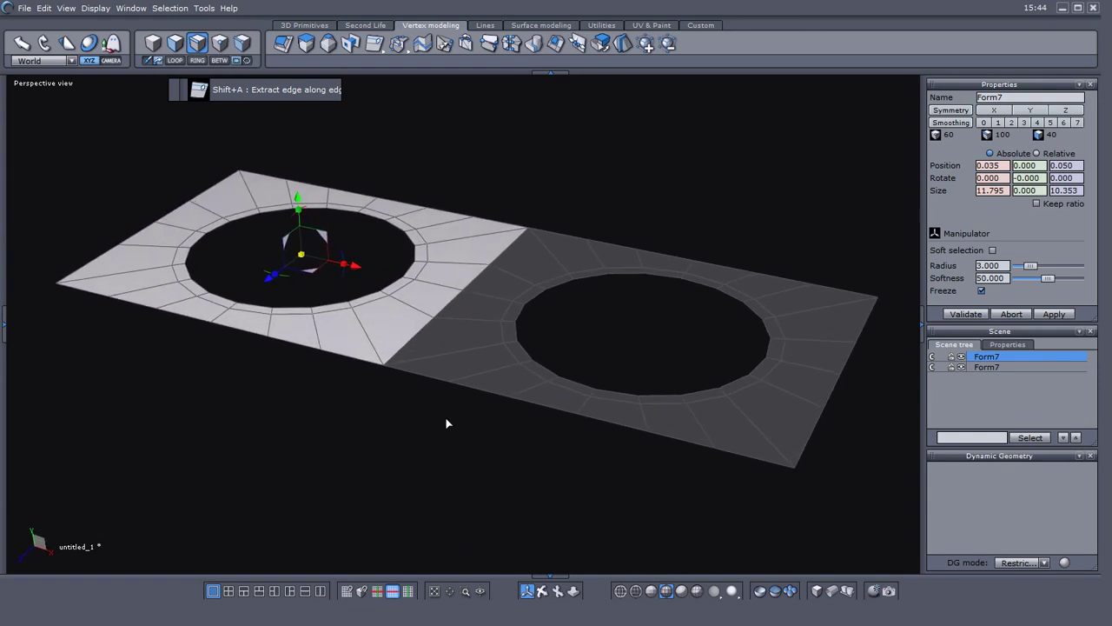
{"action": "middle_click_drag", "start_coordinate": [446, 423], "coordinate": [450, 424]}
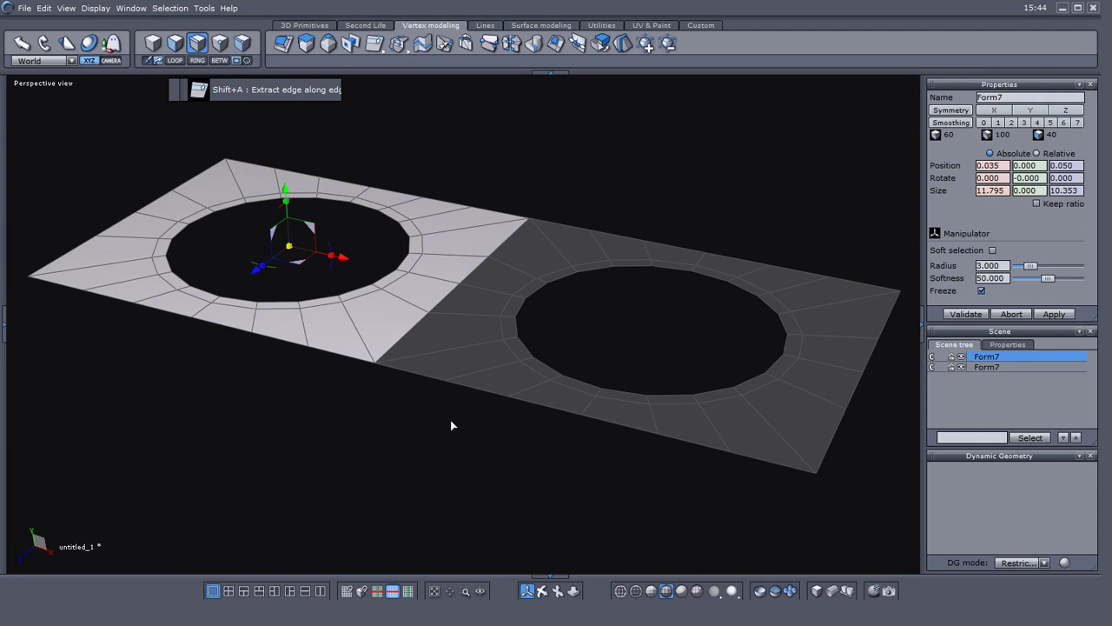
{"action": "scroll", "coordinate": [450, 422], "scroll_direction": "up", "scroll_amount": 2}
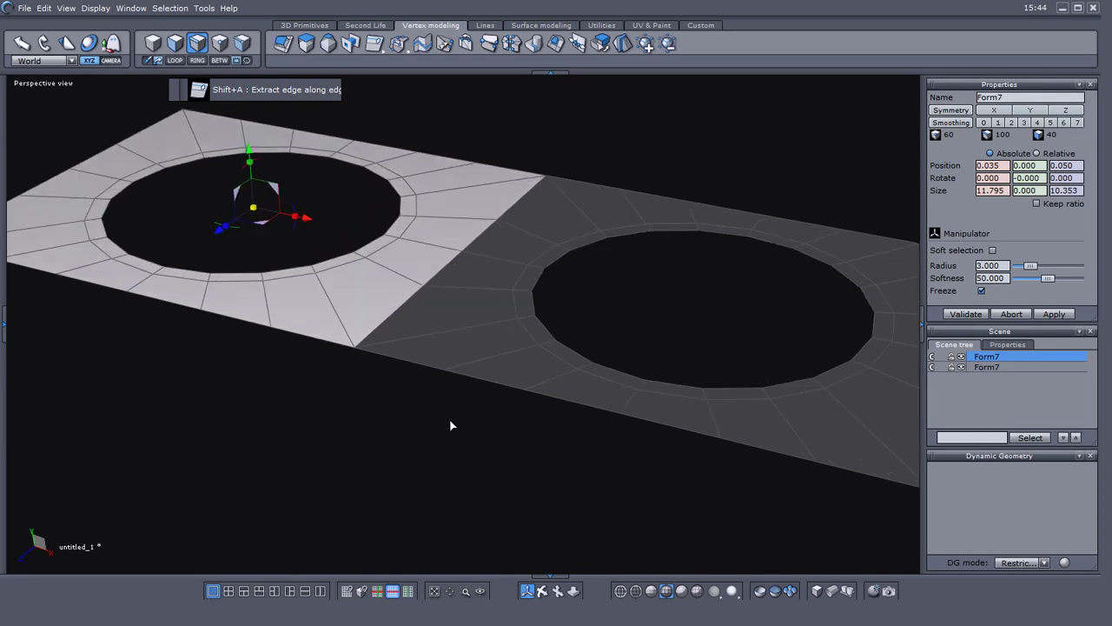
{"action": "scroll", "coordinate": [450, 421], "scroll_direction": "down", "scroll_amount": 1}
{"action": "middle_click_drag", "start_coordinate": [371, 422], "coordinate": [493, 441]}
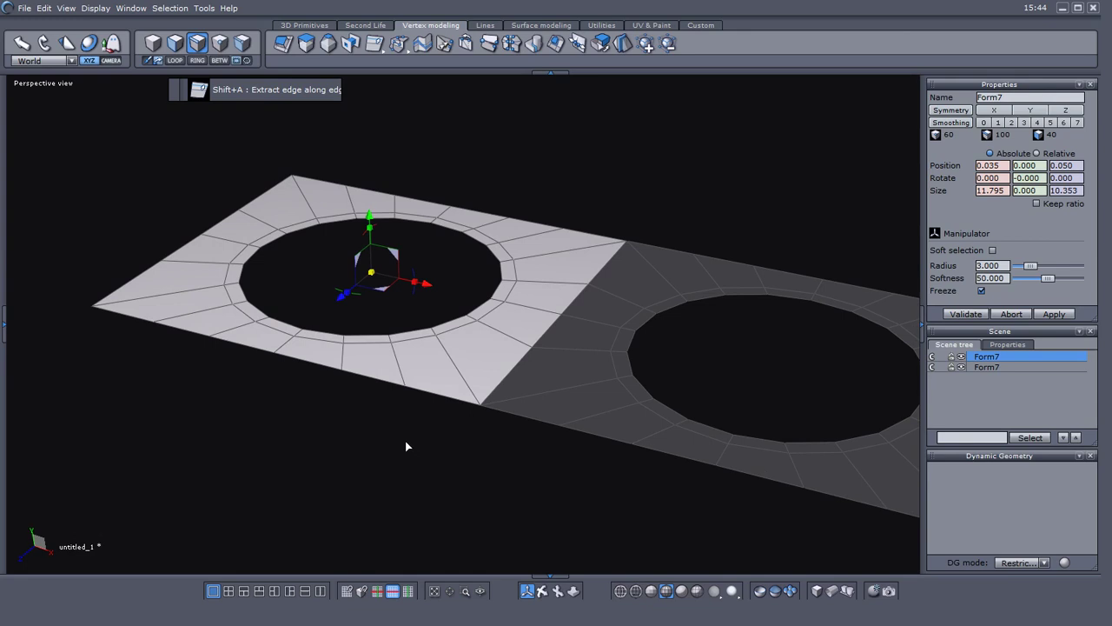
Step: Select the loop of narrow faces around the original plate's hole and extrude it upward about 0.95 units
{"action": "middle_click_drag", "start_coordinate": [405, 440], "coordinate": [389, 436]}
{"action": "right_click", "coordinate": [301, 433]}
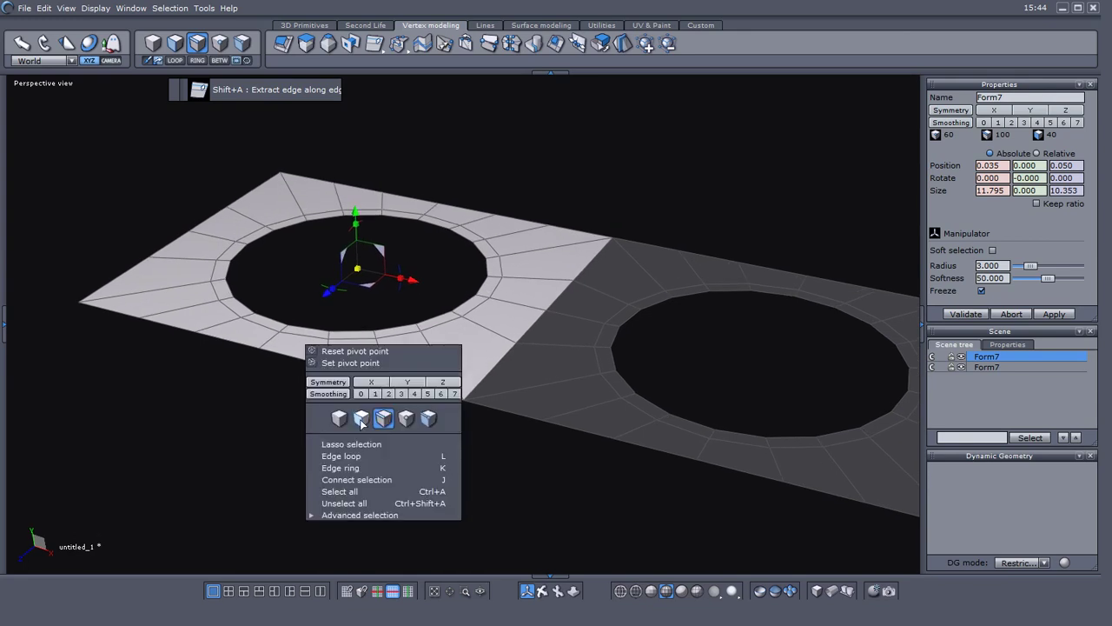
{"action": "left_click", "coordinate": [311, 378]}
{"action": "left_click", "coordinate": [303, 334]}
{"action": "right_click", "coordinate": [207, 462]}
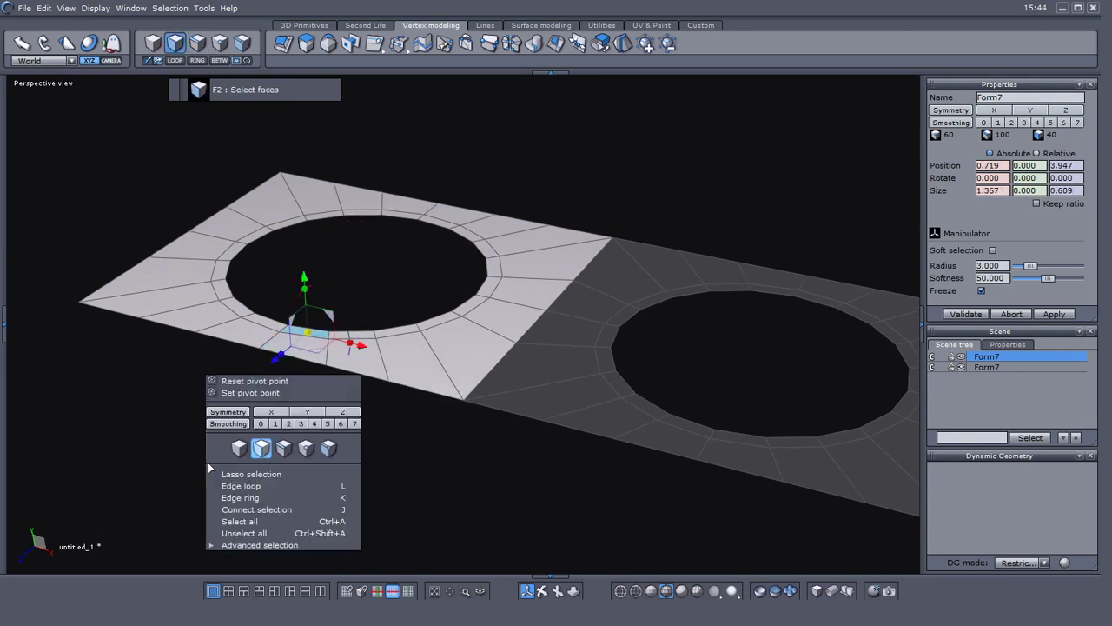
{"action": "left_click", "coordinate": [232, 489]}
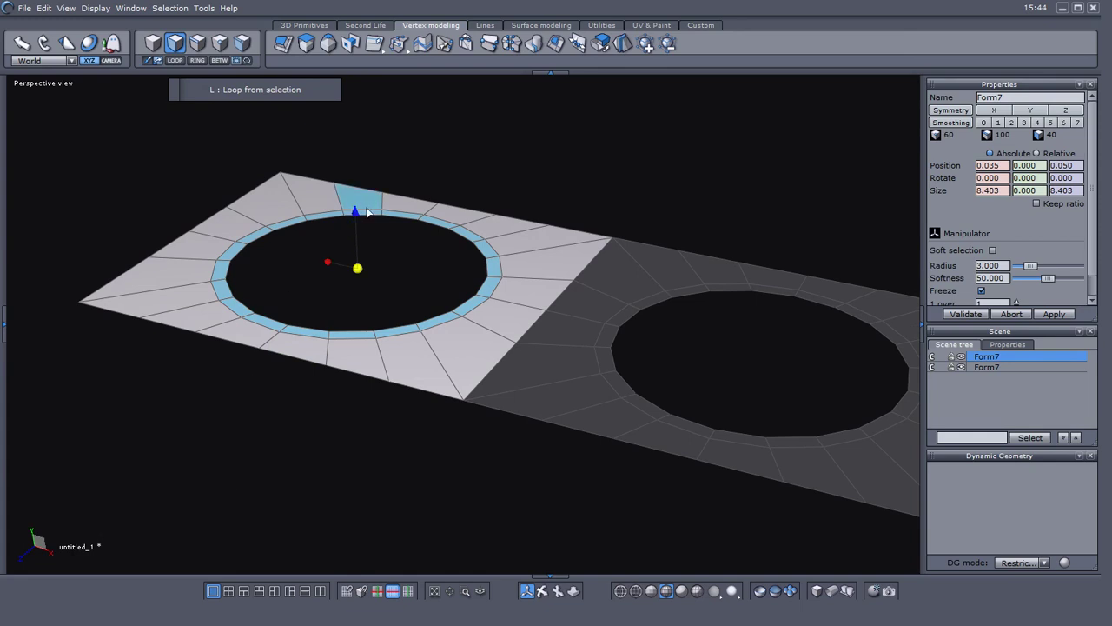
{"action": "left_click_drag", "start_coordinate": [360, 217], "coordinate": [359, 186]}
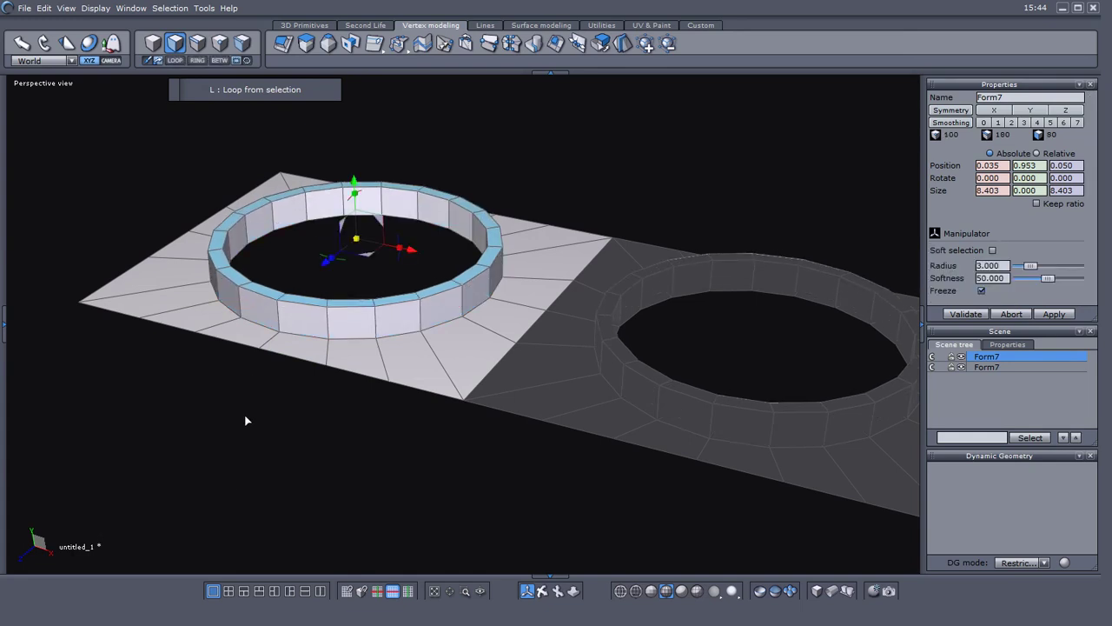
{"action": "middle_click_drag", "start_coordinate": [315, 452], "coordinate": [386, 451]}
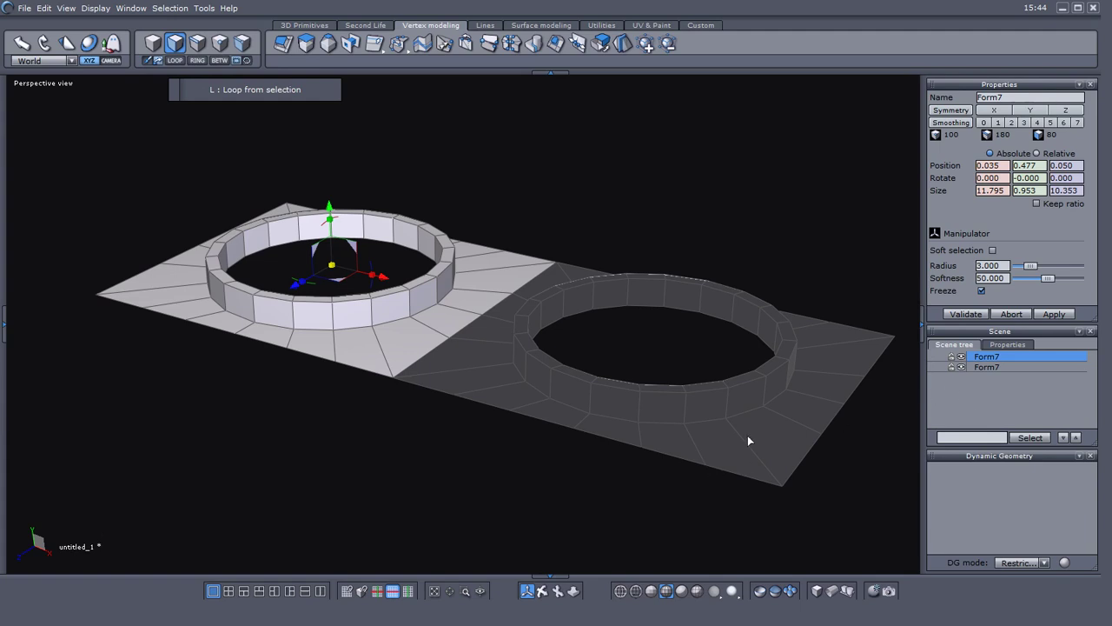
Step: Select both plates in the scene and weld them into a single object
{"action": "left_click", "coordinate": [996, 366]}
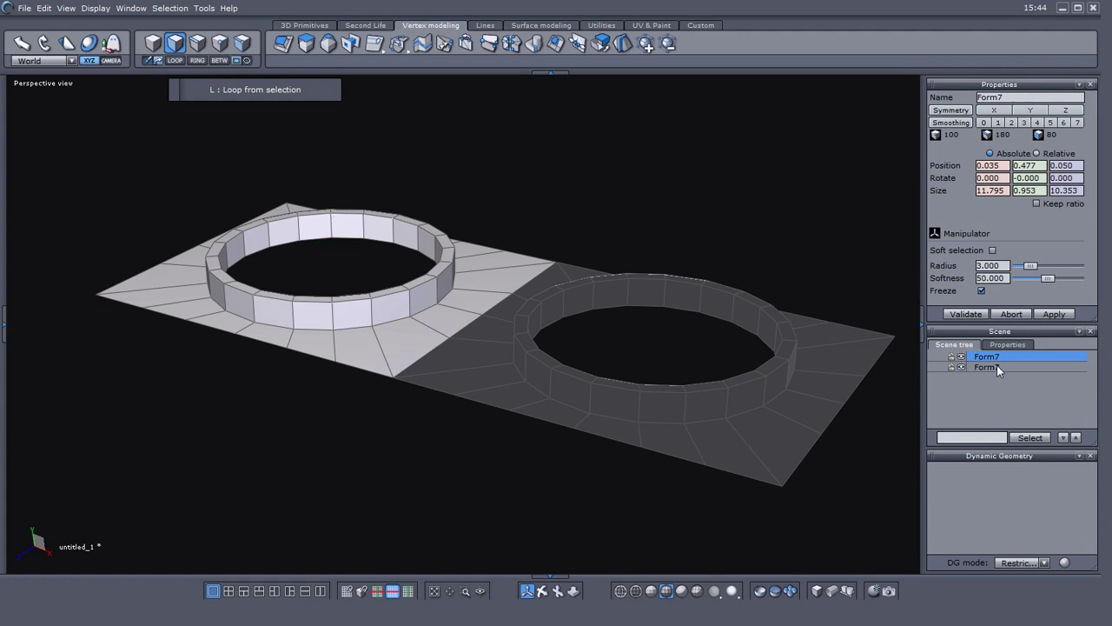
{"action": "left_click", "coordinate": [996, 366], "text": "shift"}
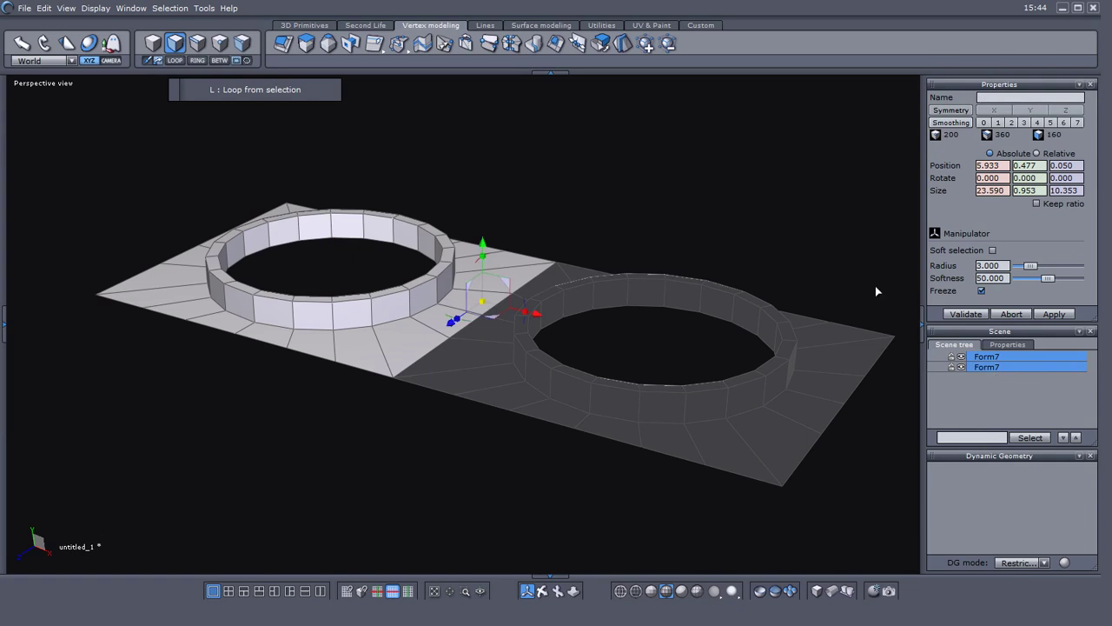
{"action": "left_click", "coordinate": [533, 48]}
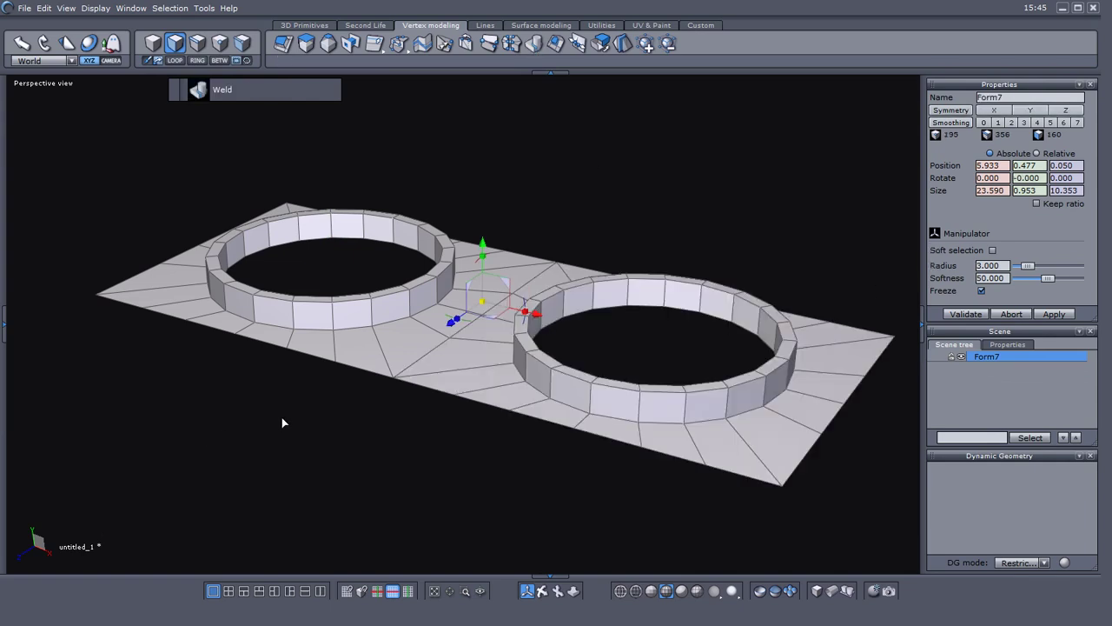
{"action": "middle_click_drag", "start_coordinate": [282, 410], "coordinate": [367, 398]}
{"action": "scroll", "coordinate": [363, 426], "scroll_direction": "up", "scroll_amount": 2}
{"action": "scroll", "coordinate": [341, 404], "scroll_direction": "down", "scroll_amount": 1}
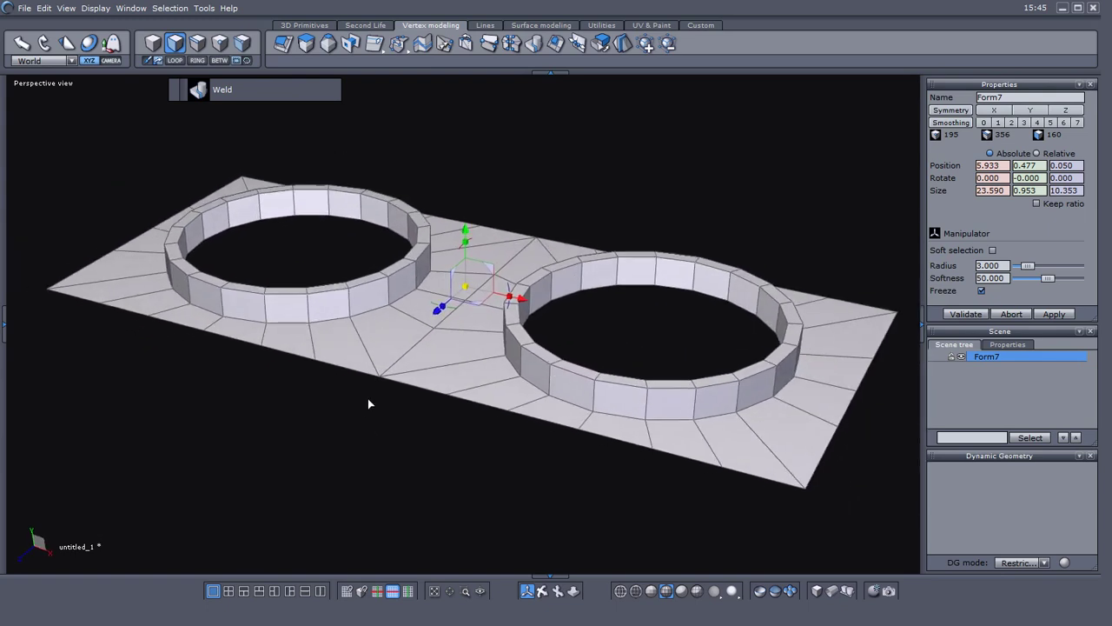
Step: Undo the weld, the face ring extrusion, the edge loop extraction and the hole's loop selection
{"action": "key", "text": "ctrl+z"}
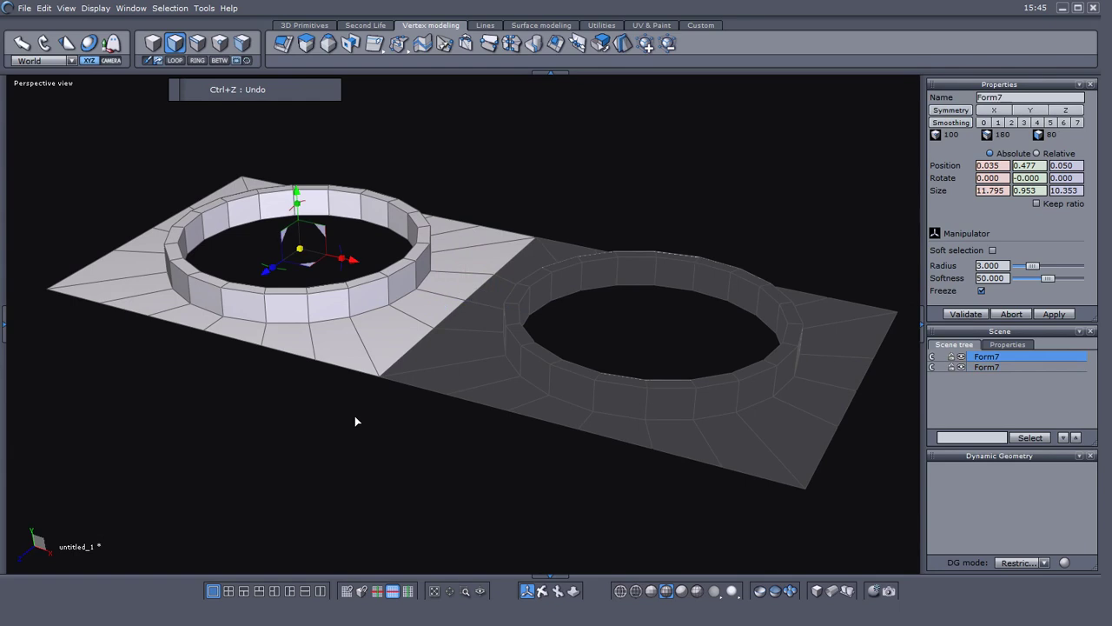
{"action": "key", "text": "ctrl+z"}
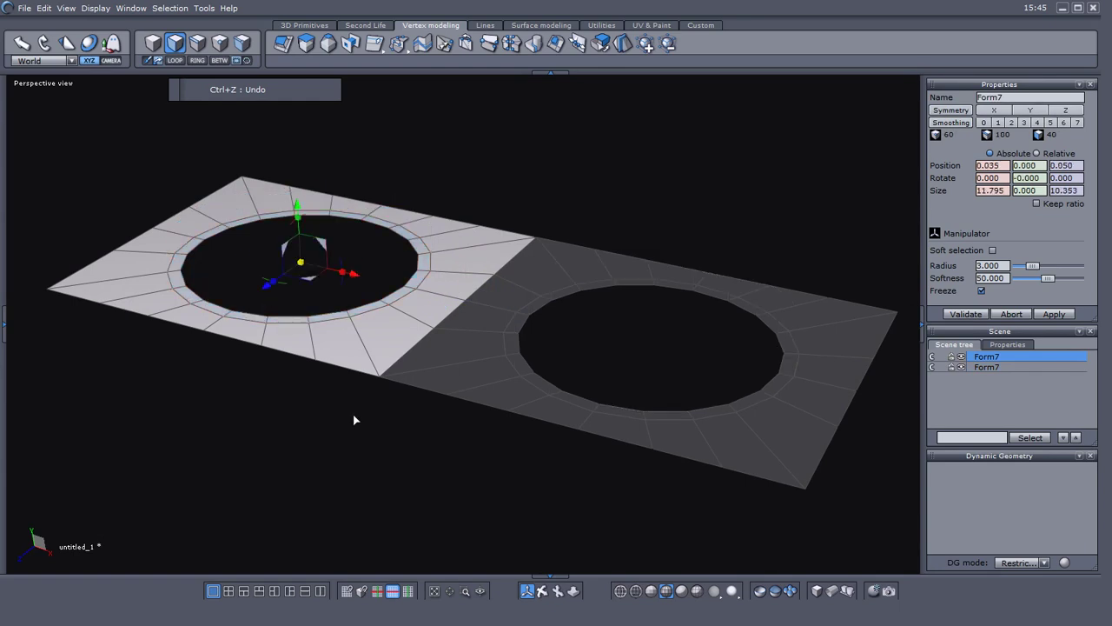
{"action": "key", "text": "ctrl+z"}
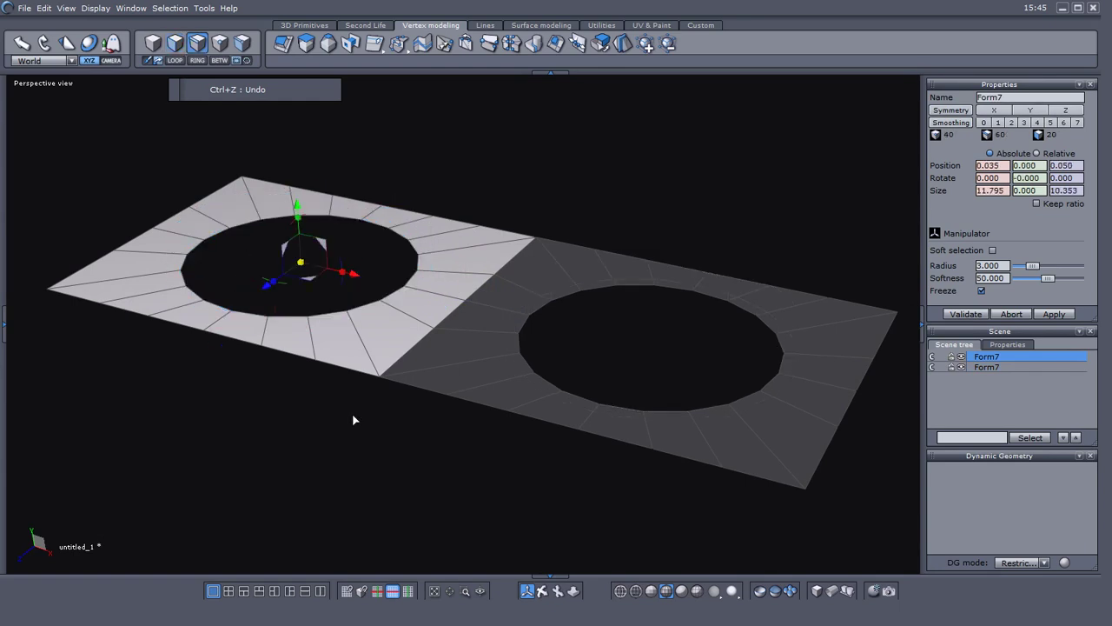
{"action": "key", "text": "ctrl+z"}
{"action": "key", "text": "ctrl+z"}
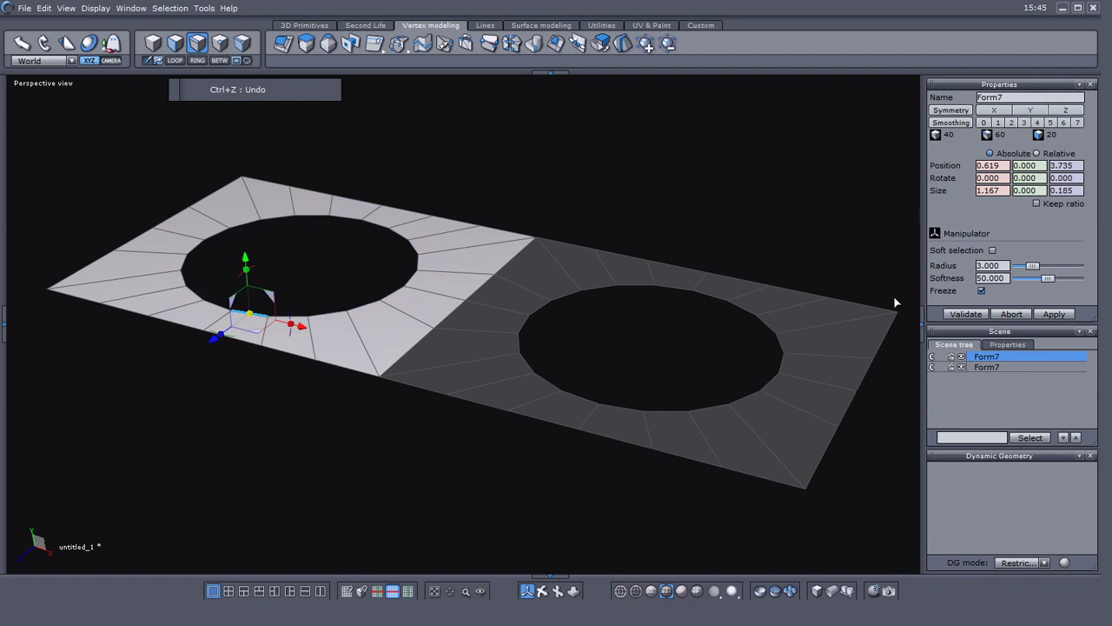
Step: Switch to object selection, delete the mirrored clone, and select the remaining plate
{"action": "left_click", "coordinate": [996, 367]}
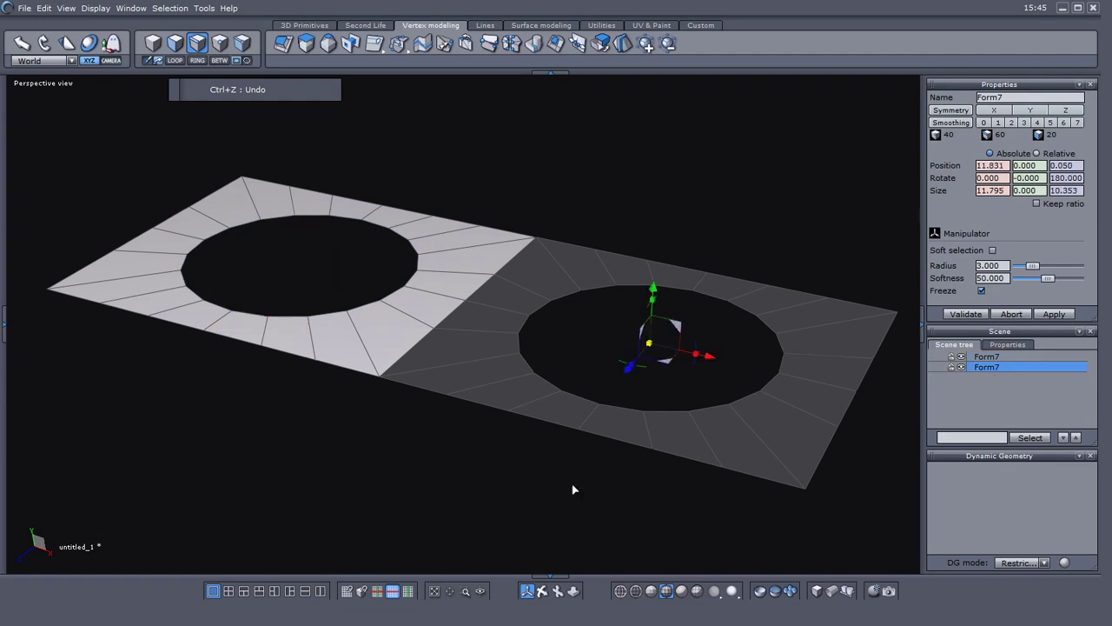
{"action": "right_click", "coordinate": [475, 472]}
{"action": "left_click", "coordinate": [507, 460]}
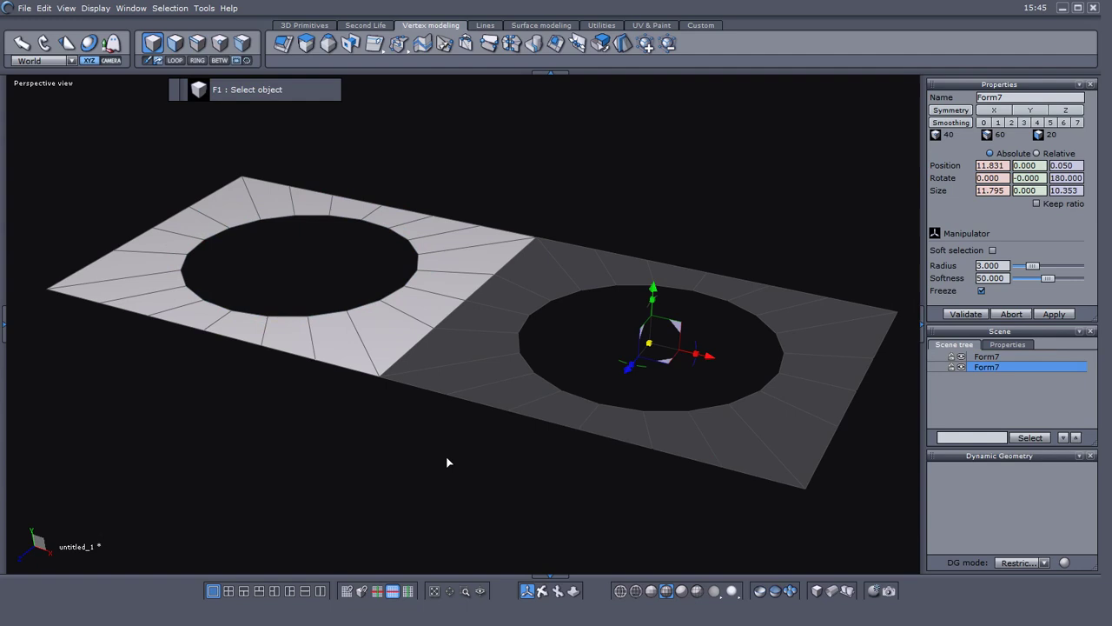
{"action": "key", "text": "Delete"}
{"action": "middle_click_drag", "start_coordinate": [445, 452], "coordinate": [536, 444]}
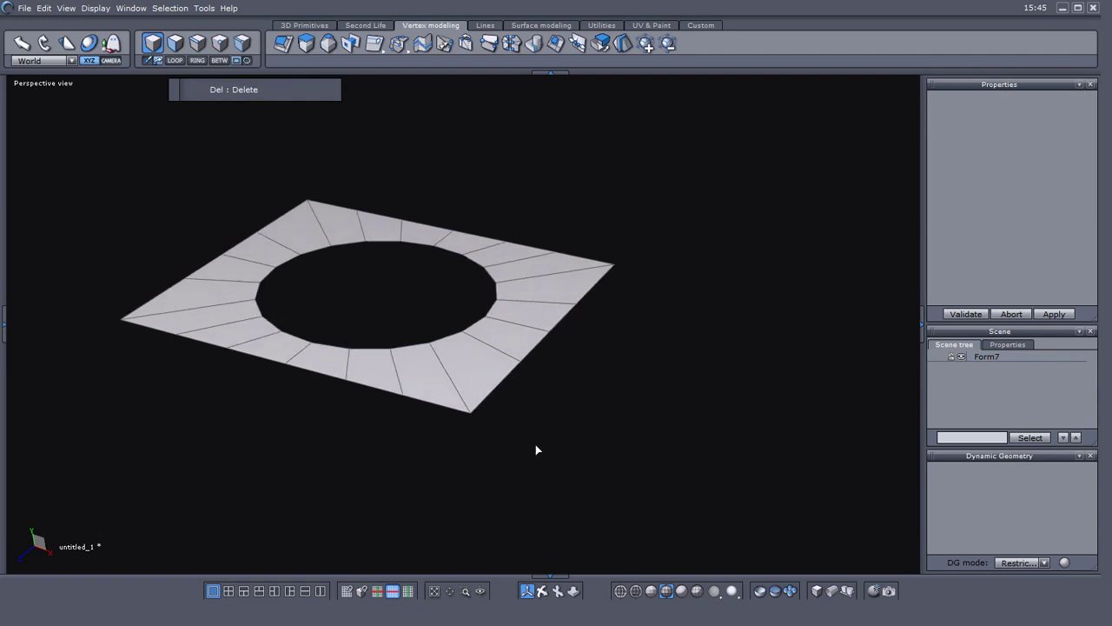
{"action": "left_click", "coordinate": [444, 369]}
Step: Try giving the plate a thickness of 1.285 with the Thickness tool, and abort it
{"action": "middle_click_drag", "start_coordinate": [425, 437], "coordinate": [484, 414]}
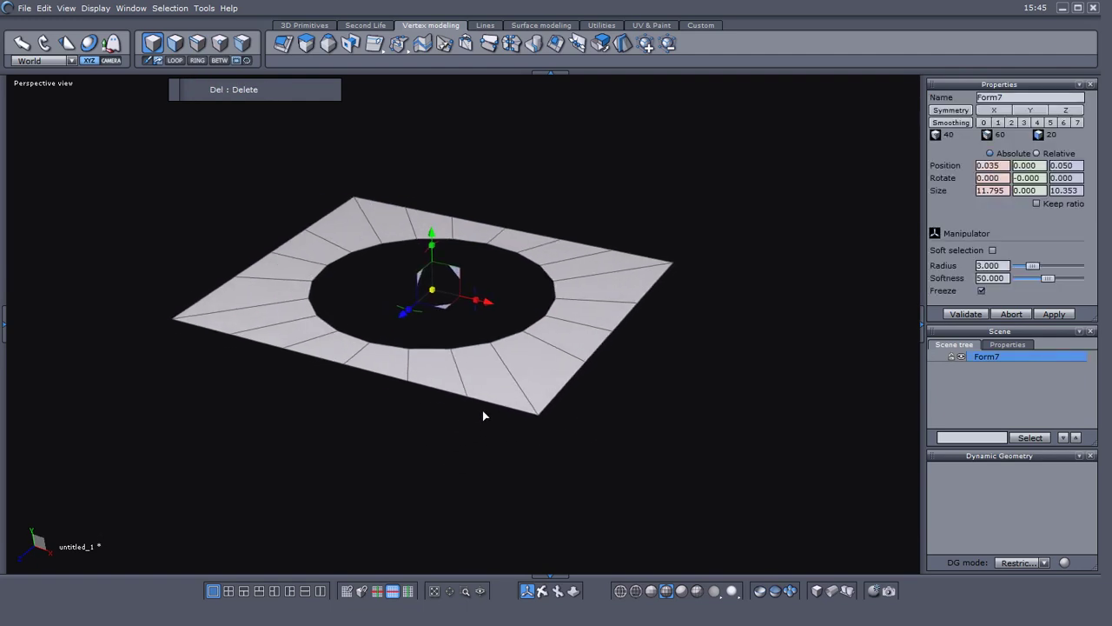
{"action": "left_click", "coordinate": [548, 25]}
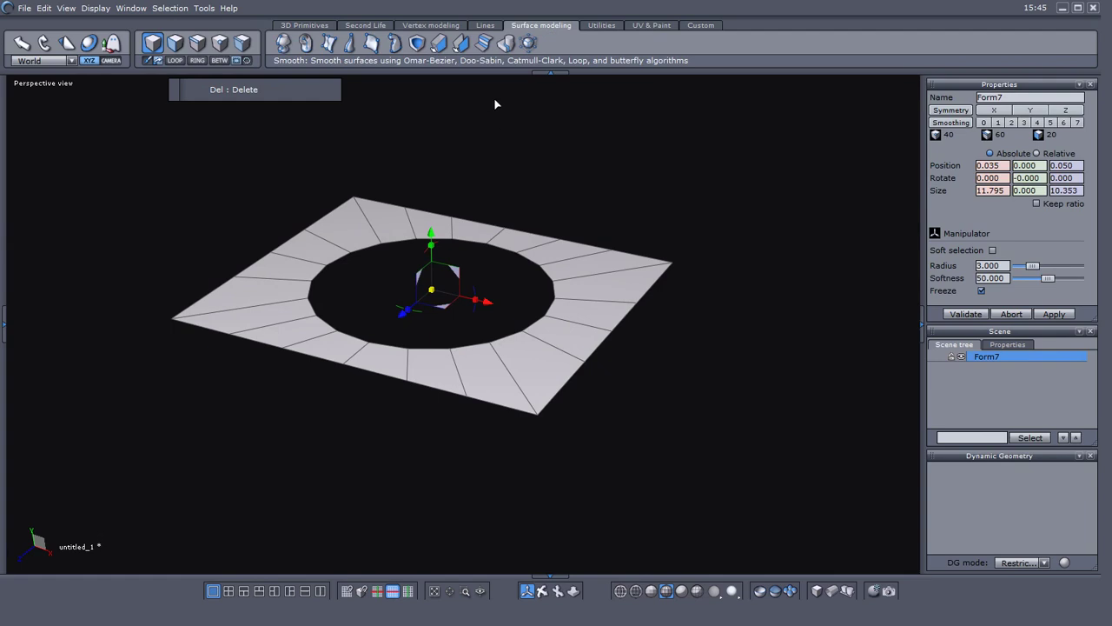
{"action": "left_click", "coordinate": [462, 42]}
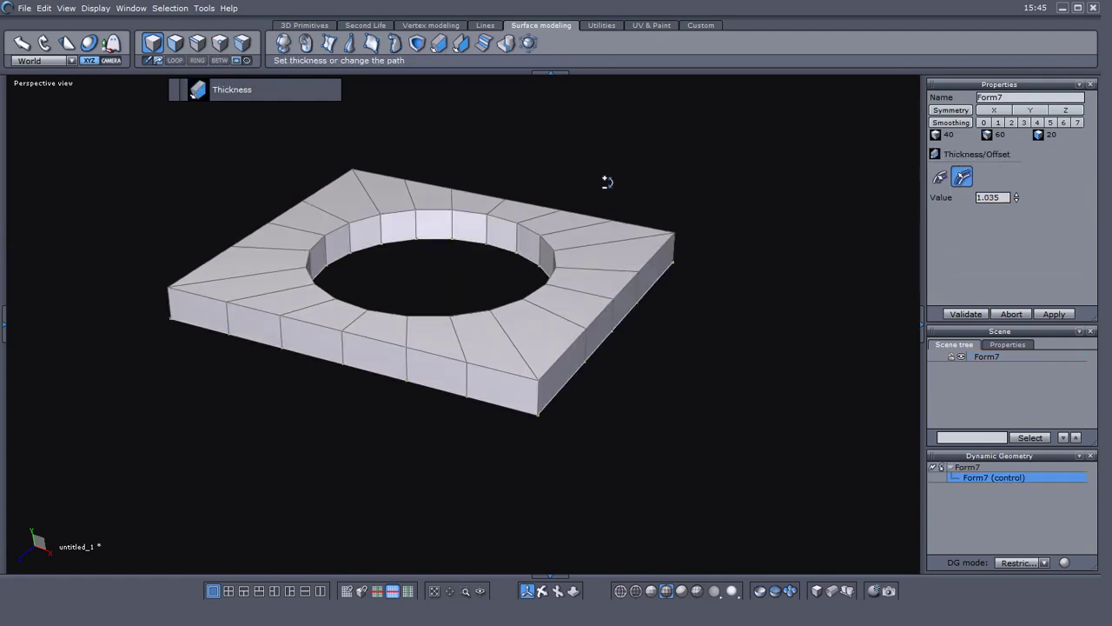
{"action": "mouse_move", "coordinate": [1015, 193]}
{"action": "left_mouse_down"}
{"action": "mouse_move", "coordinate": [1016, 165]}
{"action": "mouse_move", "coordinate": [1015, 184]}
{"action": "left_mouse_up"}
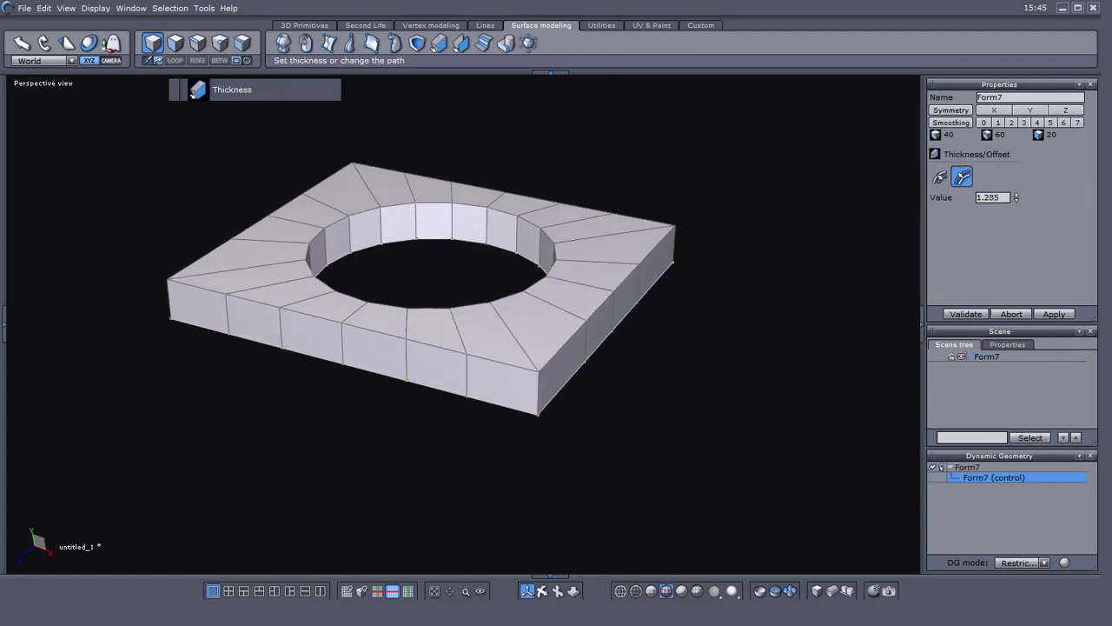
{"action": "left_click", "coordinate": [1008, 314]}
{"action": "right_click_drag", "start_coordinate": [750, 392], "coordinate": [670, 389]}
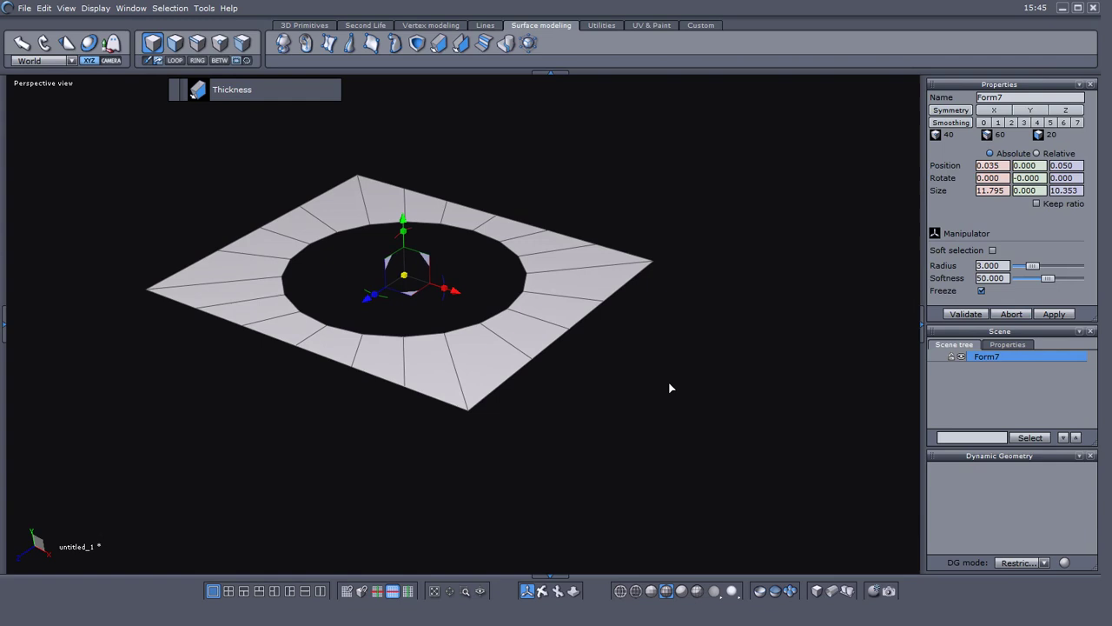
Step: Create 3 non-cloned copies of the plate with Multiple copies, offset 11.795 along X, and select the original plate
{"action": "left_click", "coordinate": [598, 26]}
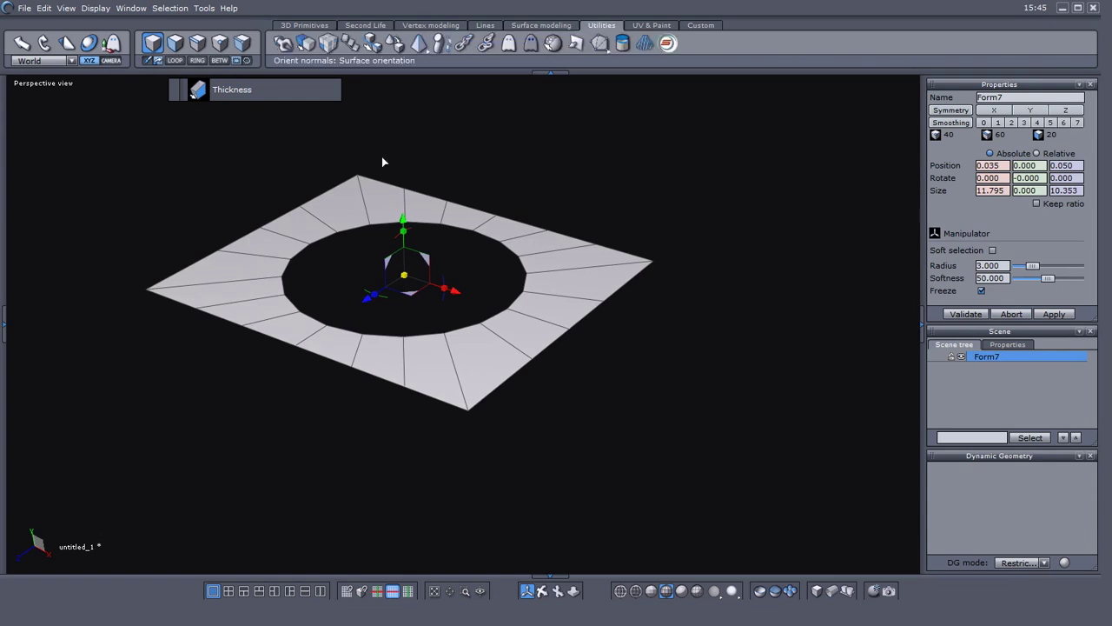
{"action": "left_click", "coordinate": [329, 48]}
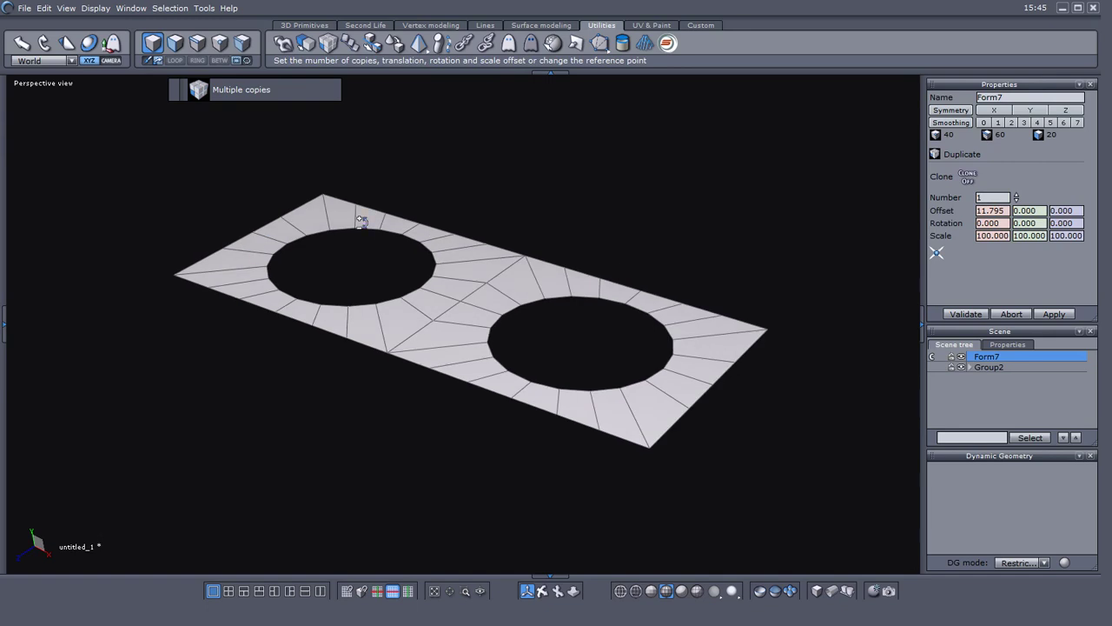
{"action": "left_click", "coordinate": [1017, 195]}
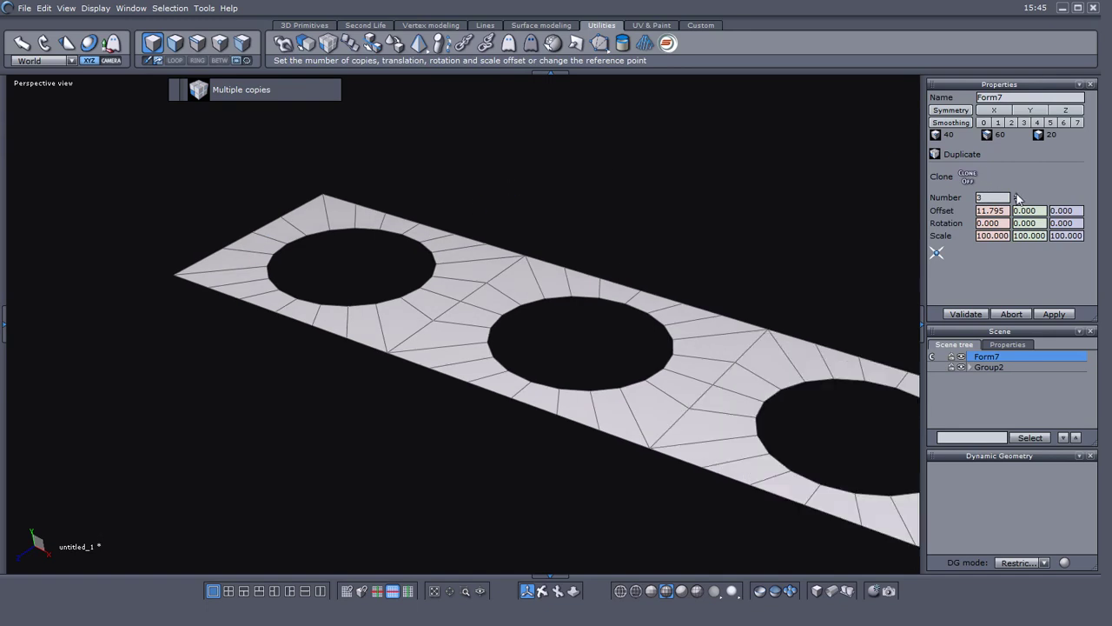
{"action": "scroll", "coordinate": [587, 360], "scroll_direction": "down", "scroll_amount": 4}
{"action": "middle_click_drag", "start_coordinate": [616, 357], "coordinate": [523, 337]}
{"action": "left_click_drag", "start_coordinate": [493, 388], "coordinate": [466, 362], "text": "alt"}
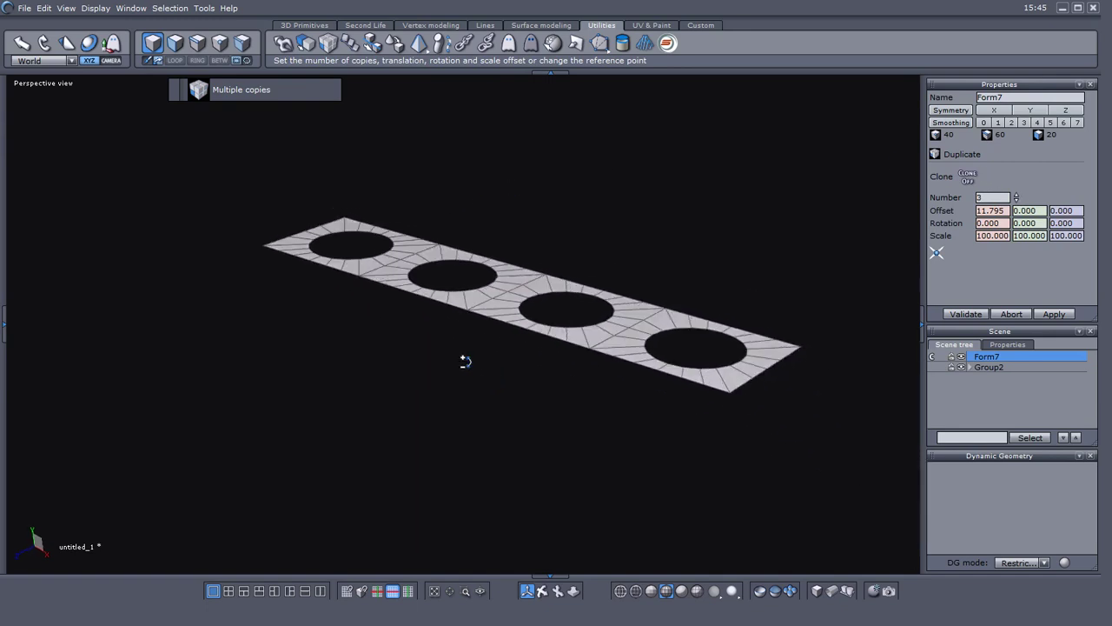
{"action": "middle_click_drag", "start_coordinate": [465, 361], "coordinate": [512, 368]}
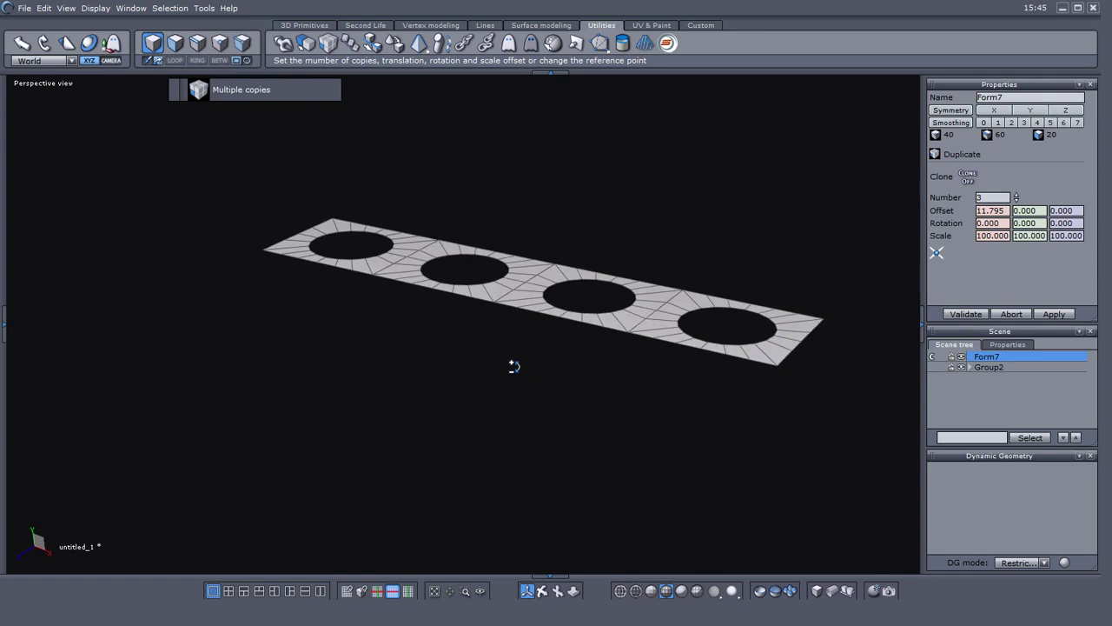
{"action": "left_click", "coordinate": [953, 315]}
{"action": "left_click", "coordinate": [986, 367]}
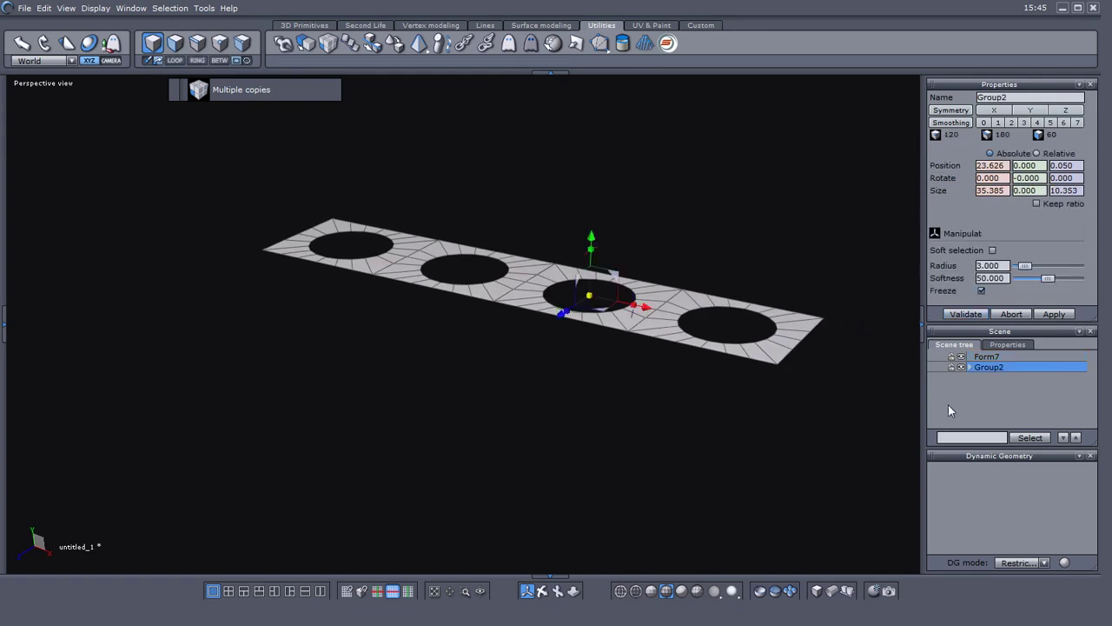
{"action": "left_click", "coordinate": [986, 357]}
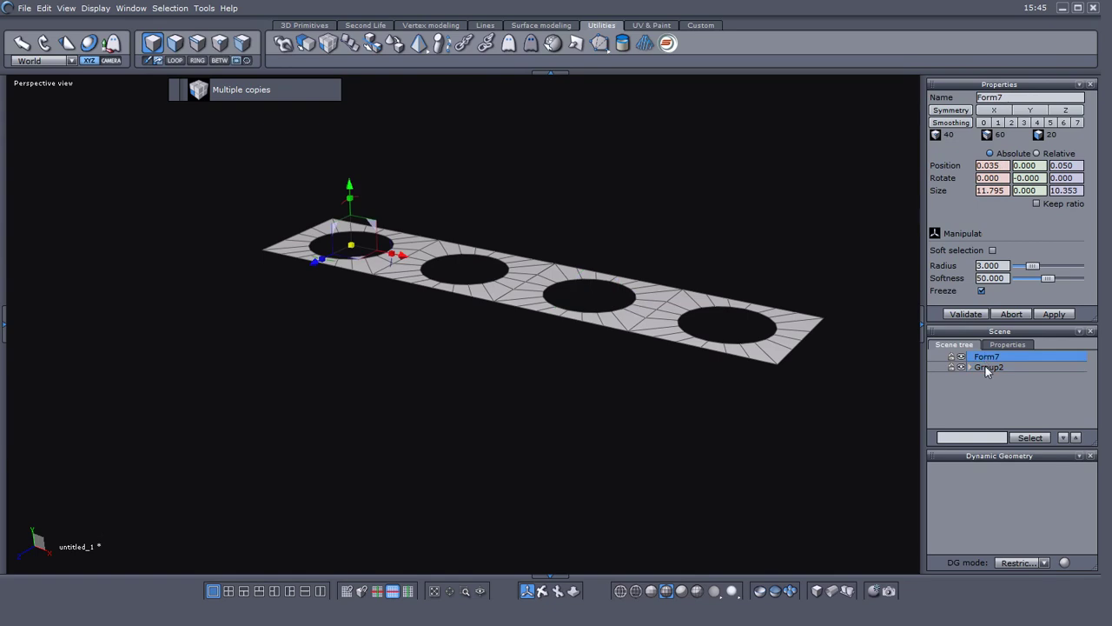
Step: Move the original plate into the group of copies and ungroup it into four separate plates
{"action": "left_click_drag", "start_coordinate": [986, 356], "coordinate": [986, 368]}
{"action": "left_click", "coordinate": [983, 357]}
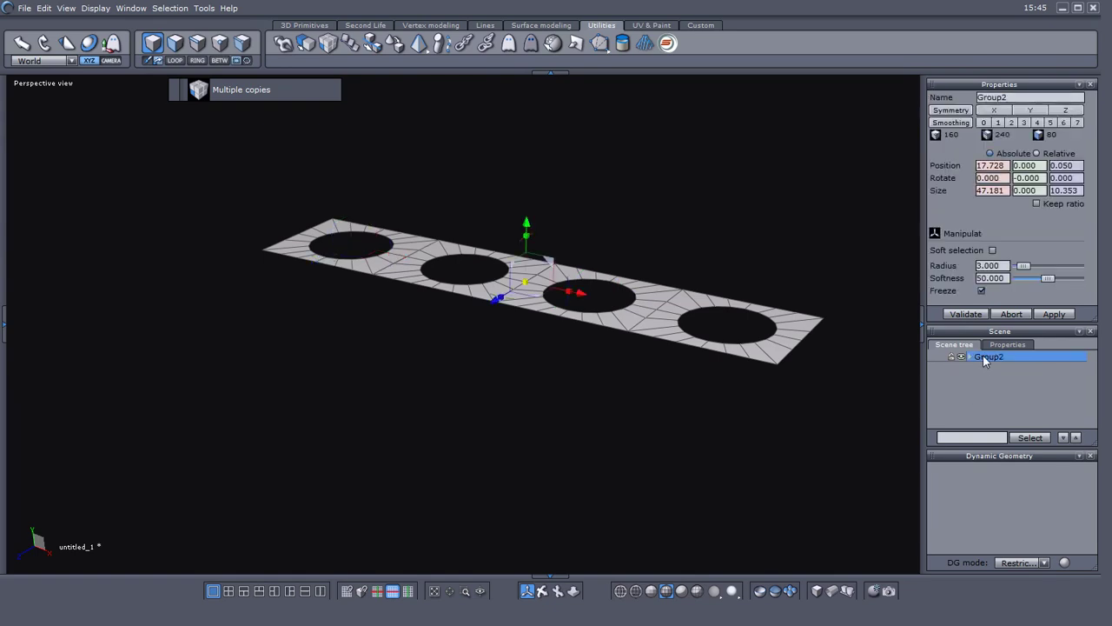
{"action": "right_click", "coordinate": [985, 362]}
{"action": "left_click", "coordinate": [1015, 391]}
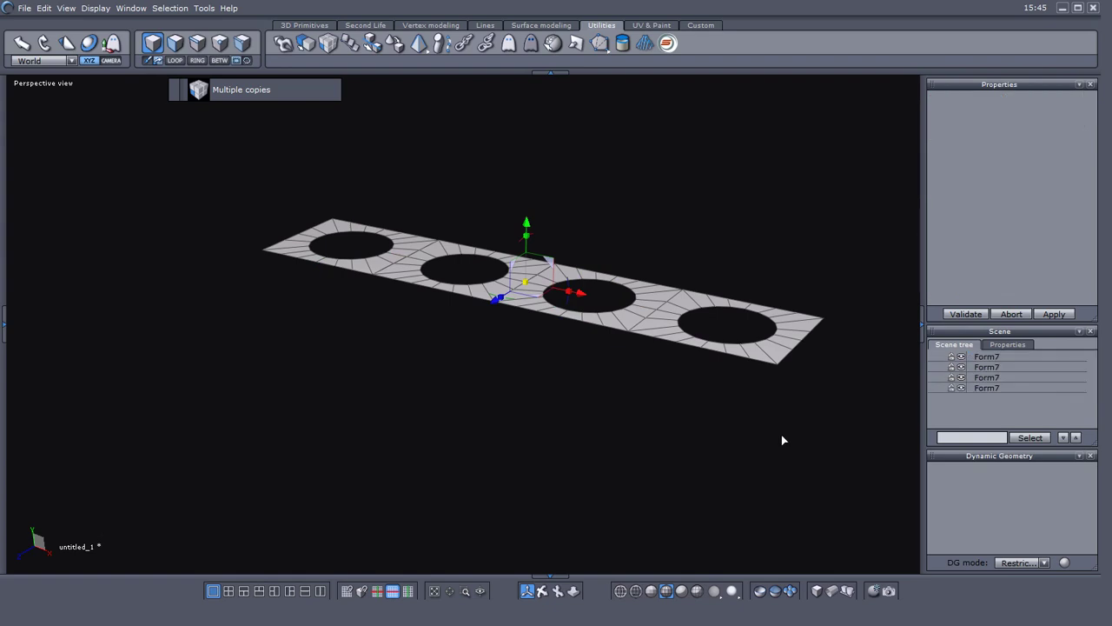
Step: Select all four plates and weld them into one continuous object
{"action": "middle_click_drag", "start_coordinate": [808, 436], "coordinate": [779, 432]}
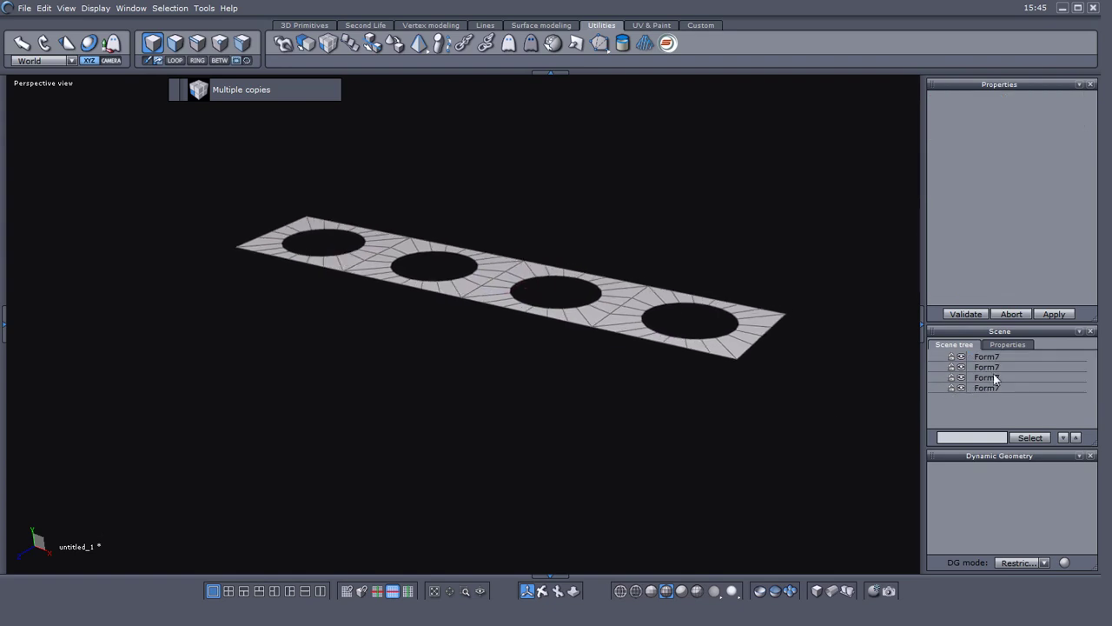
{"action": "left_click_drag", "start_coordinate": [992, 359], "coordinate": [993, 390]}
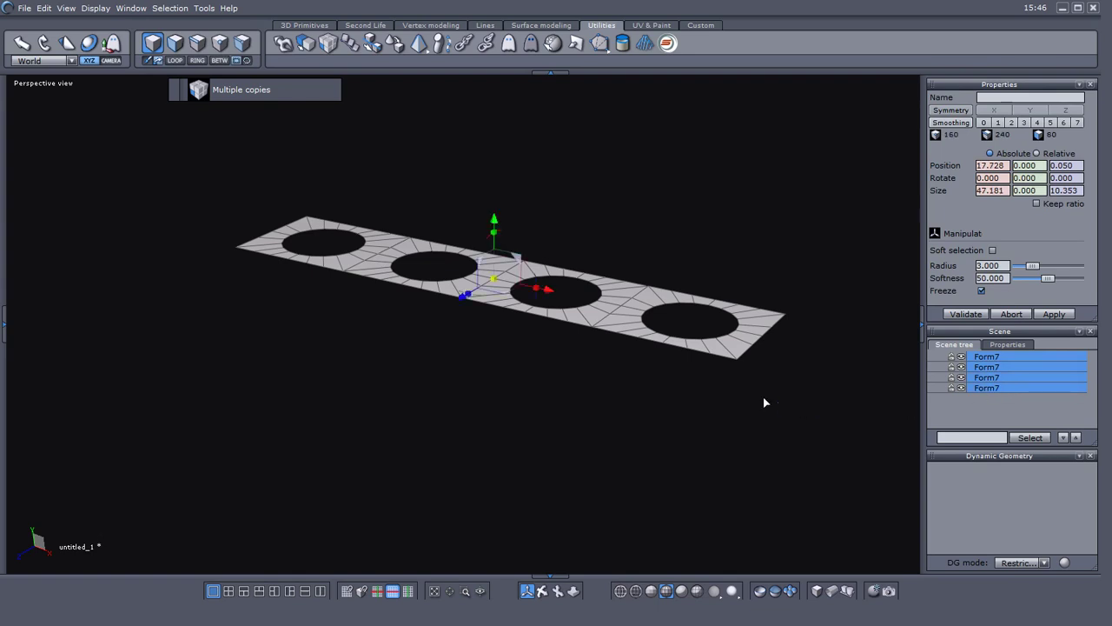
{"action": "left_click", "coordinate": [541, 25]}
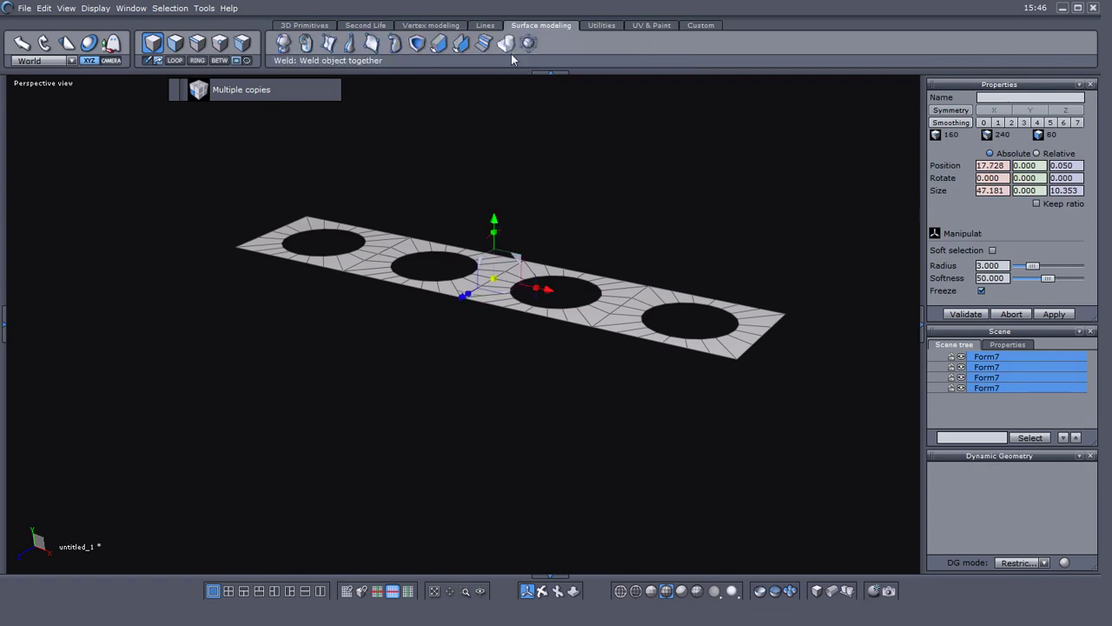
{"action": "left_click", "coordinate": [513, 45]}
{"action": "scroll", "coordinate": [334, 348], "scroll_direction": "up", "scroll_amount": 2}
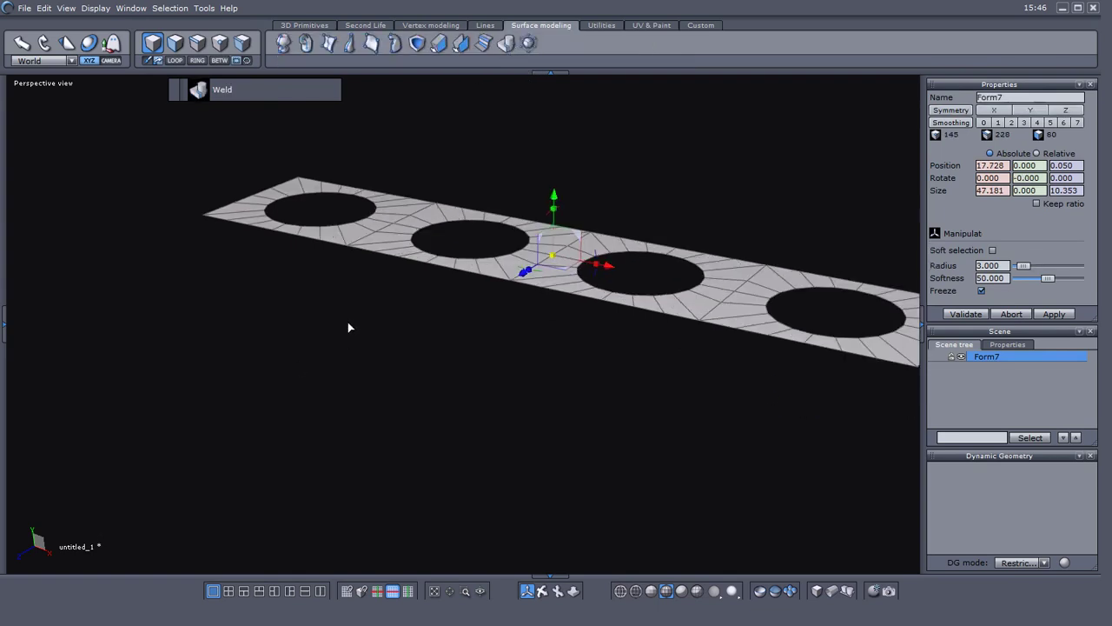
Step: Give the welded plate a thickness of 3.135 extending downward with the Thickness tool
{"action": "scroll", "coordinate": [330, 335], "scroll_direction": "down", "scroll_amount": 2}
{"action": "left_click", "coordinate": [440, 45]}
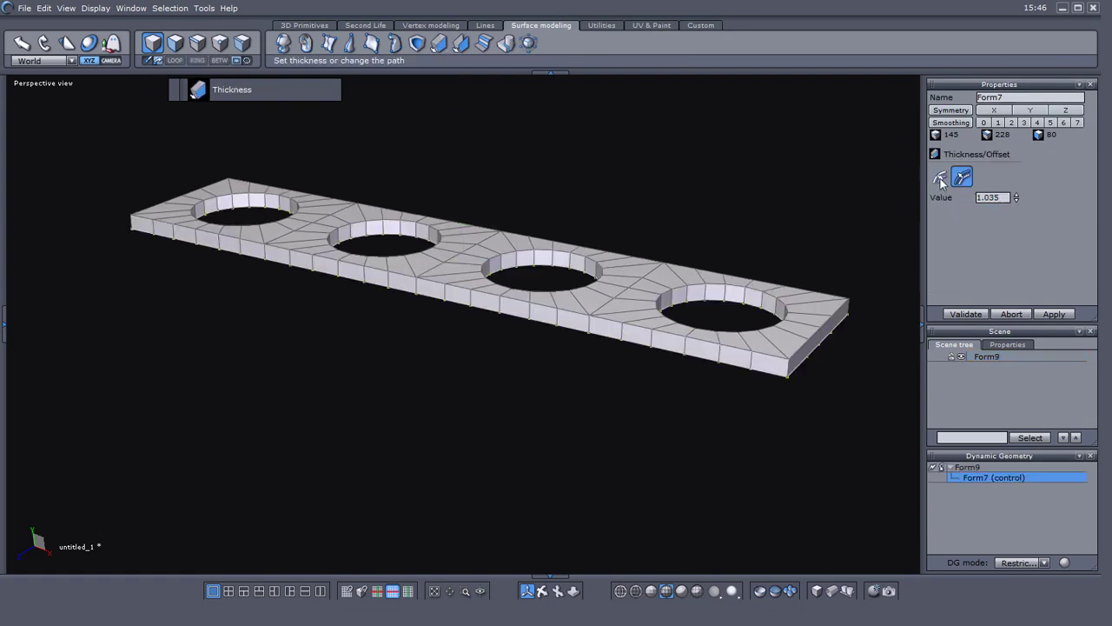
{"action": "left_click", "coordinate": [941, 180]}
{"action": "left_click_drag", "start_coordinate": [1017, 199], "coordinate": [1016, 171]}
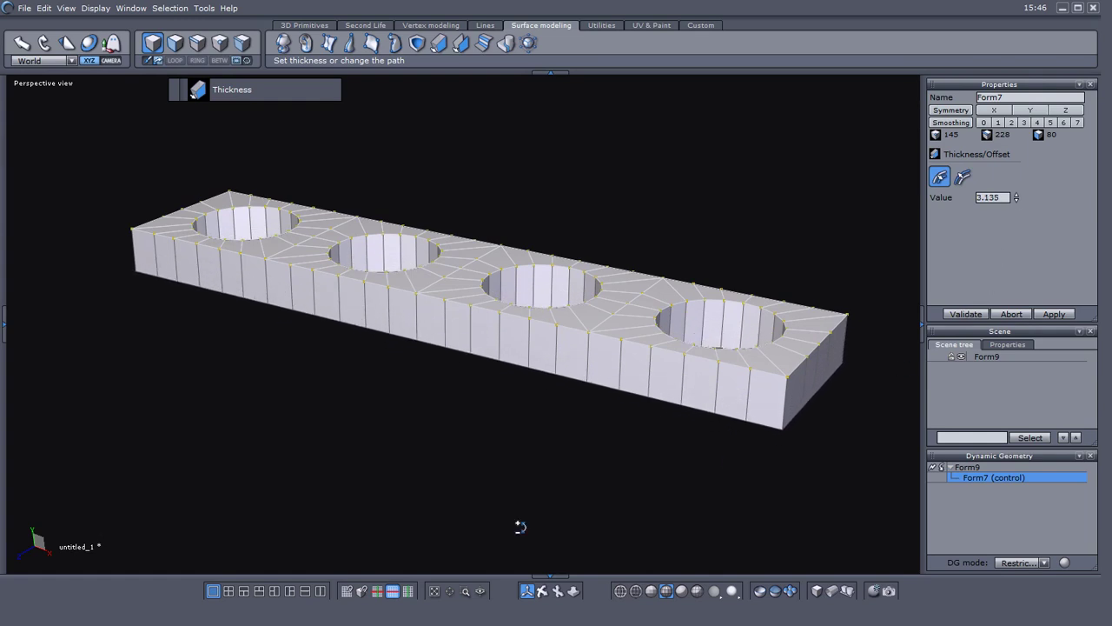
{"action": "left_click", "coordinate": [956, 316]}
Step: Select the ring of vertical edges around the plate's outer sides and split it at mid-height with Free Tesselate
{"action": "right_click_drag", "start_coordinate": [757, 496], "coordinate": [610, 399]}
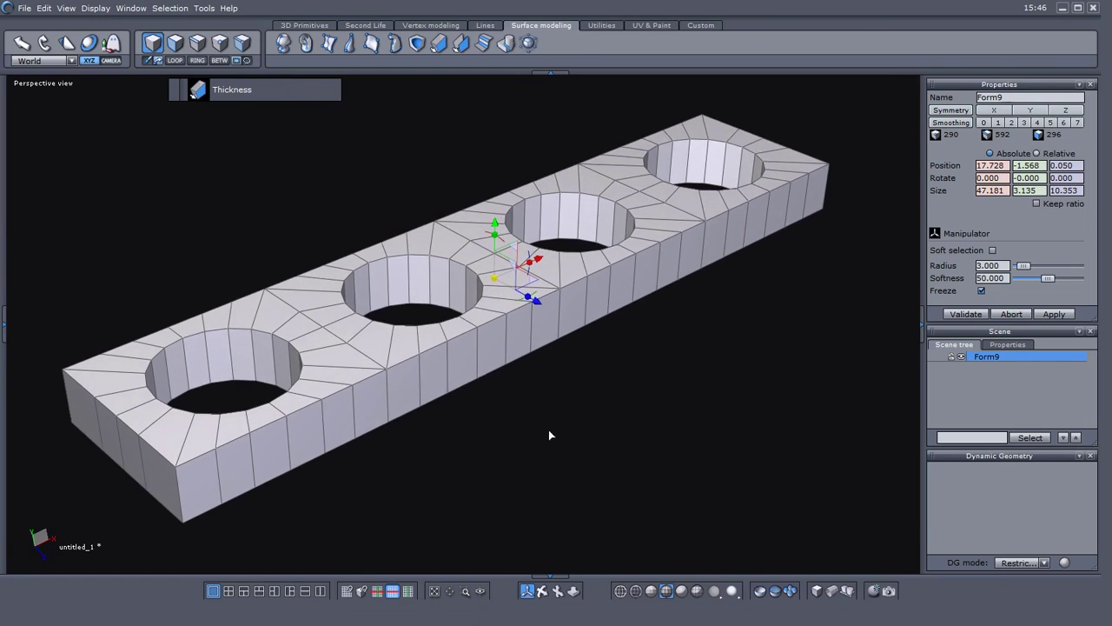
{"action": "middle_click_drag", "start_coordinate": [547, 424], "coordinate": [589, 408]}
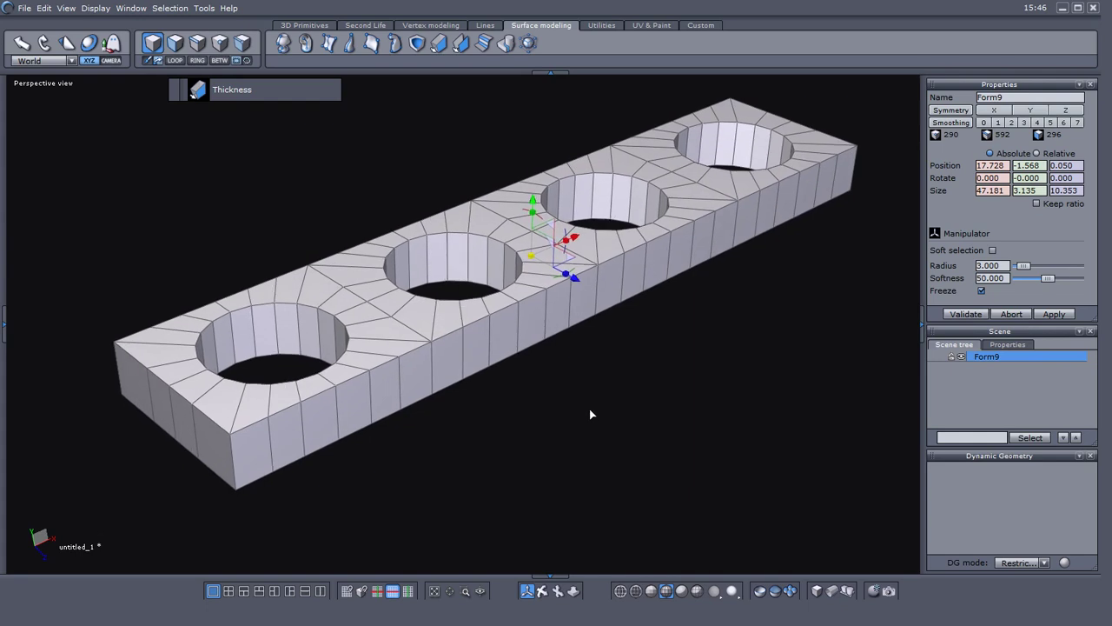
{"action": "right_click", "coordinate": [531, 427]}
{"action": "left_click", "coordinate": [610, 408]}
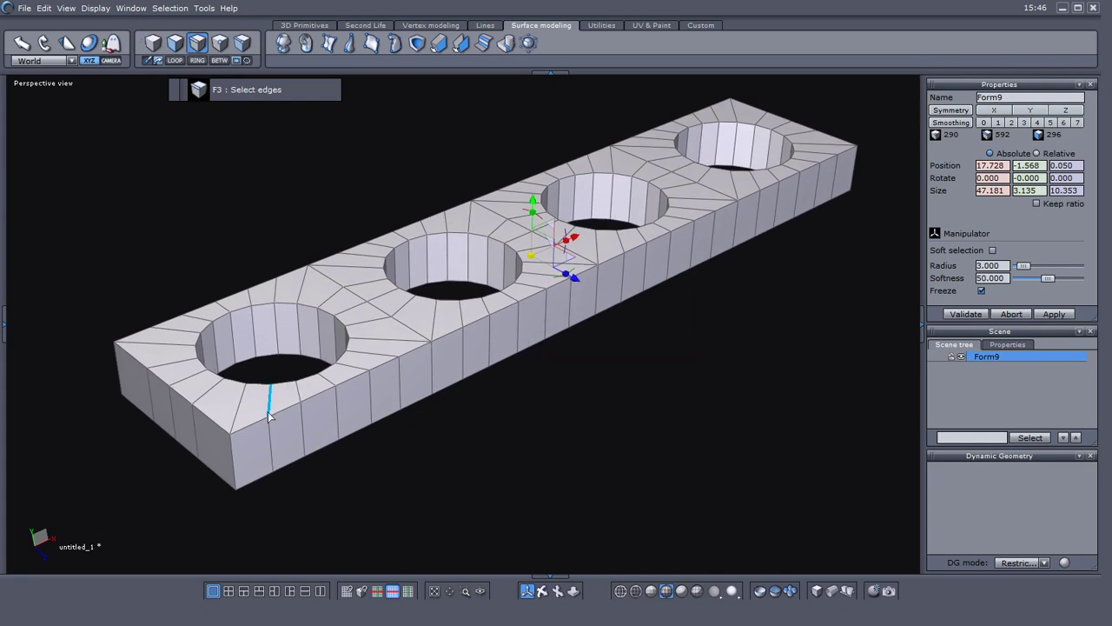
{"action": "left_click", "coordinate": [238, 447]}
{"action": "right_click", "coordinate": [351, 496]}
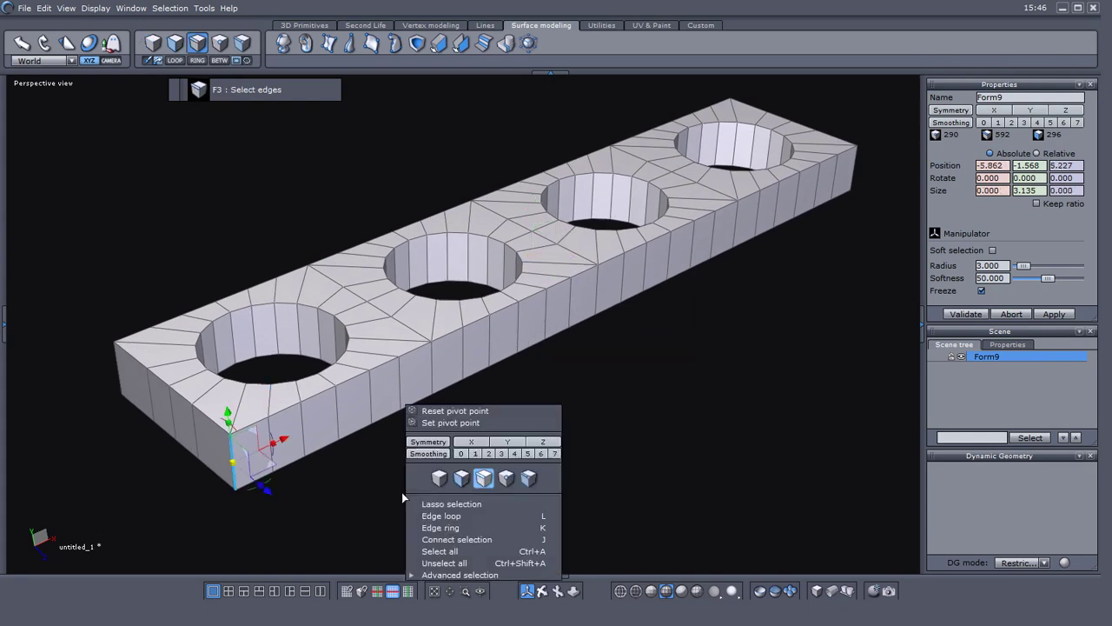
{"action": "left_click", "coordinate": [455, 528]}
{"action": "key", "text": "x"}
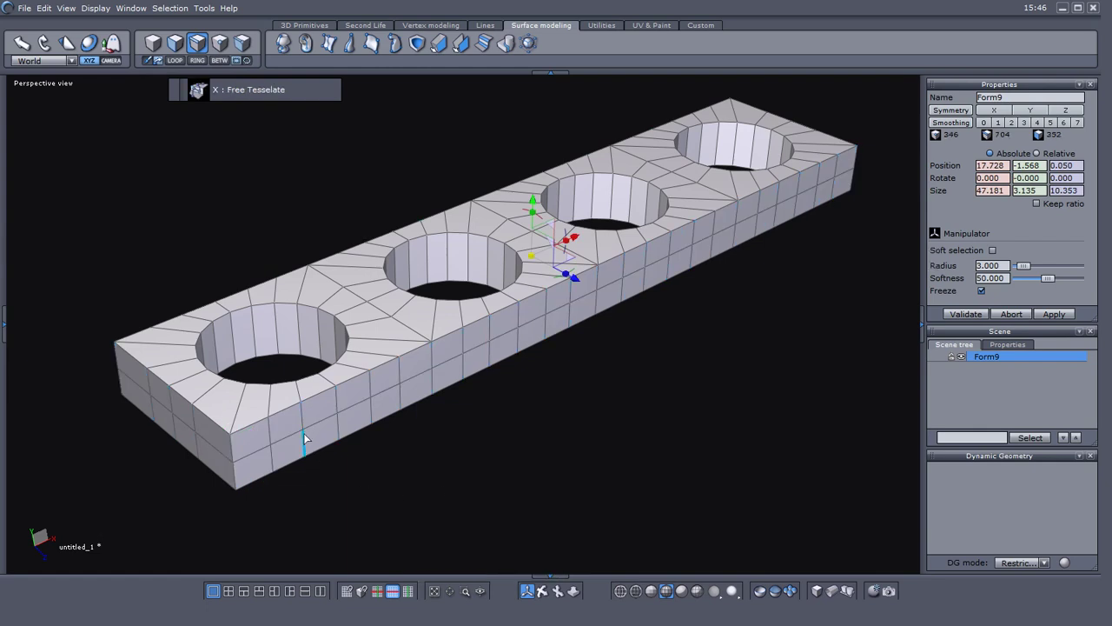
Step: Select the horizontal mid-height edge loop around the outer sides, raise it to about Y -0.744, and deselect it
{"action": "left_click", "coordinate": [303, 433]}
{"action": "right_click", "coordinate": [477, 492]}
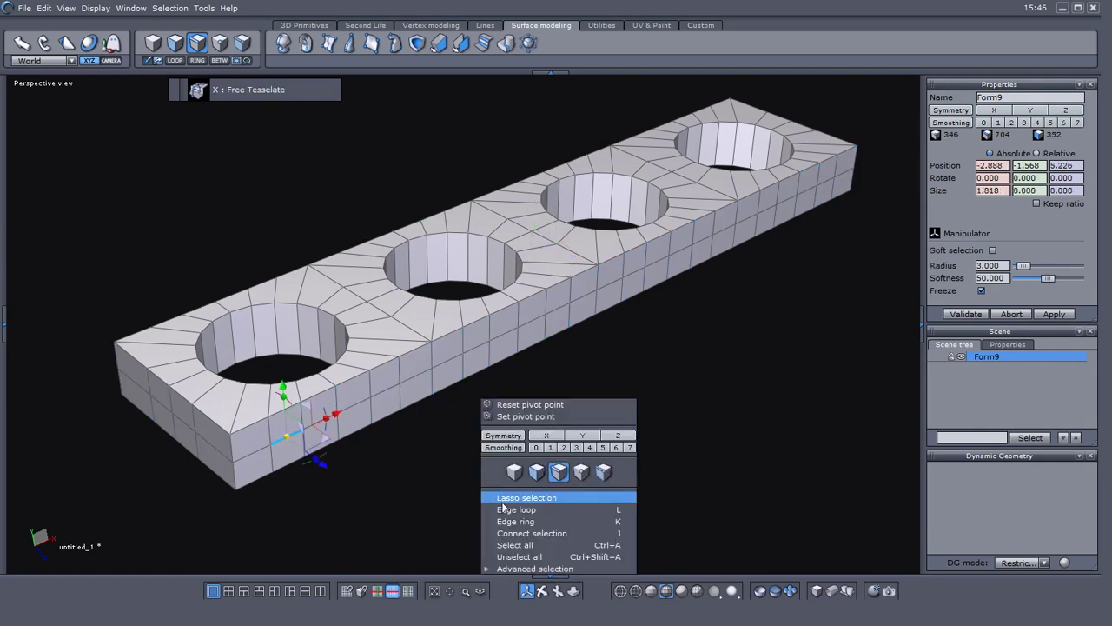
{"action": "left_click", "coordinate": [504, 510]}
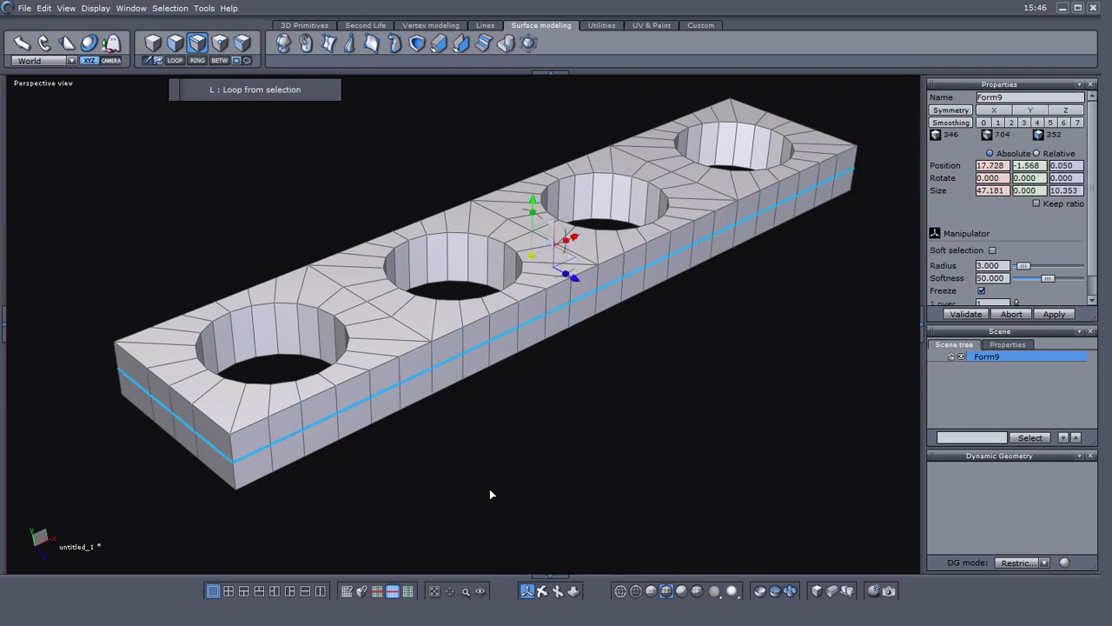
{"action": "left_click_drag", "start_coordinate": [536, 201], "coordinate": [537, 186]}
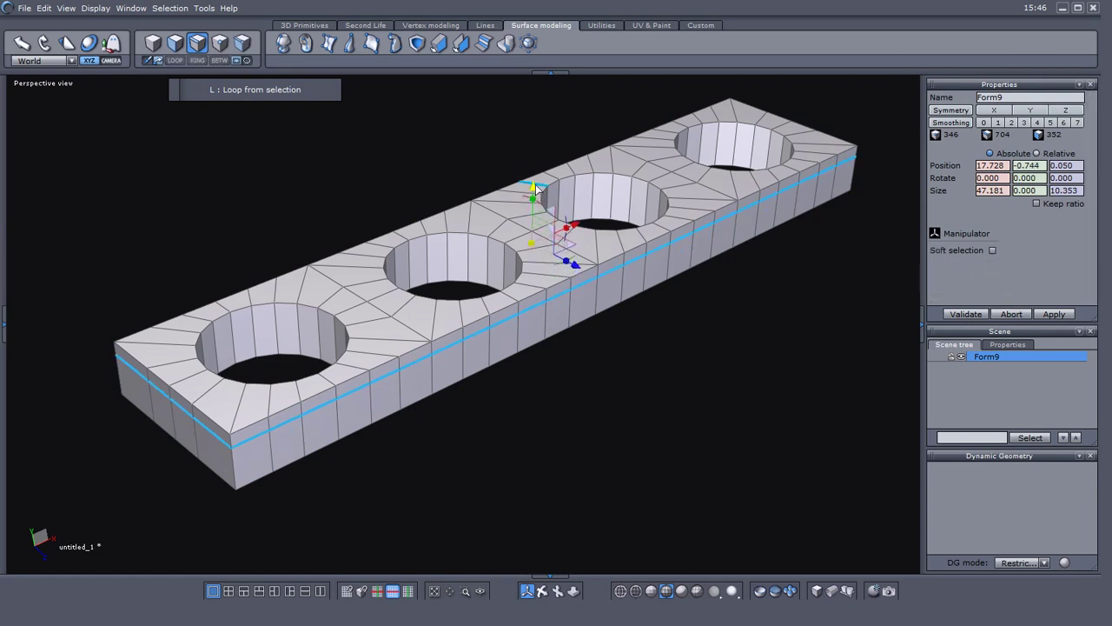
{"action": "middle_click_drag", "start_coordinate": [485, 470], "coordinate": [478, 472]}
{"action": "left_click", "coordinate": [566, 449]}
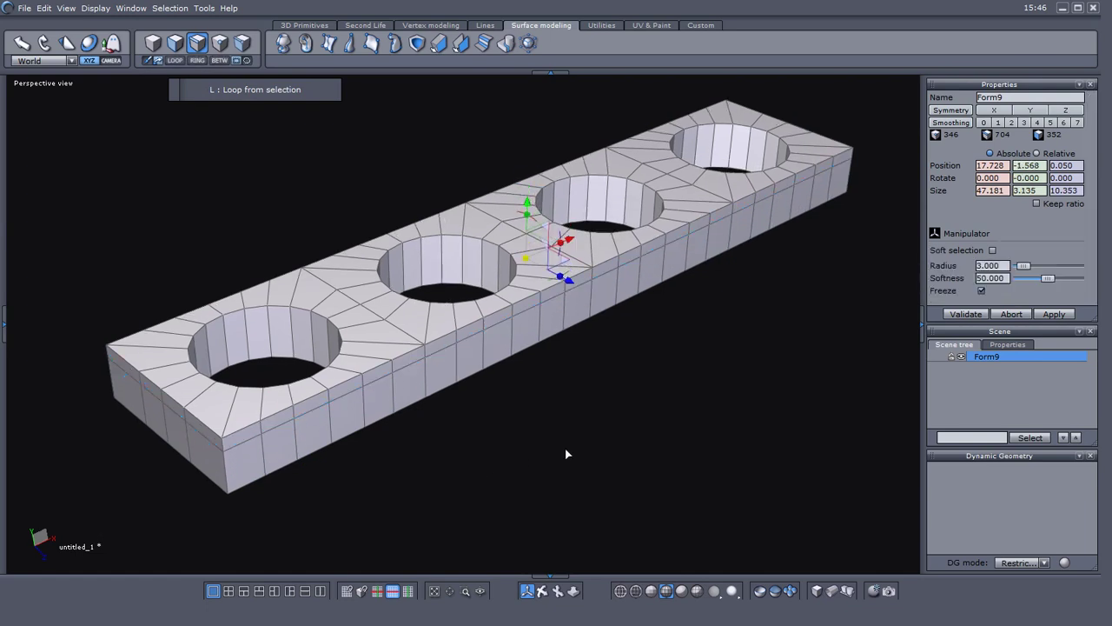
{"action": "middle_click_drag", "start_coordinate": [589, 449], "coordinate": [625, 425]}
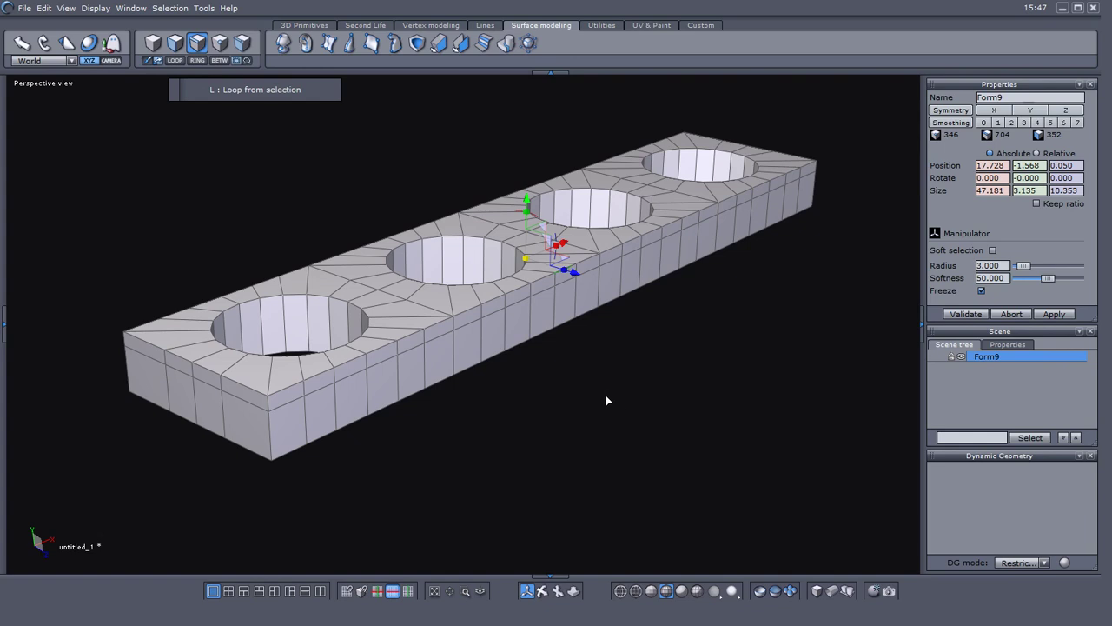
{"action": "middle_click_drag", "start_coordinate": [622, 368], "coordinate": [639, 379]}
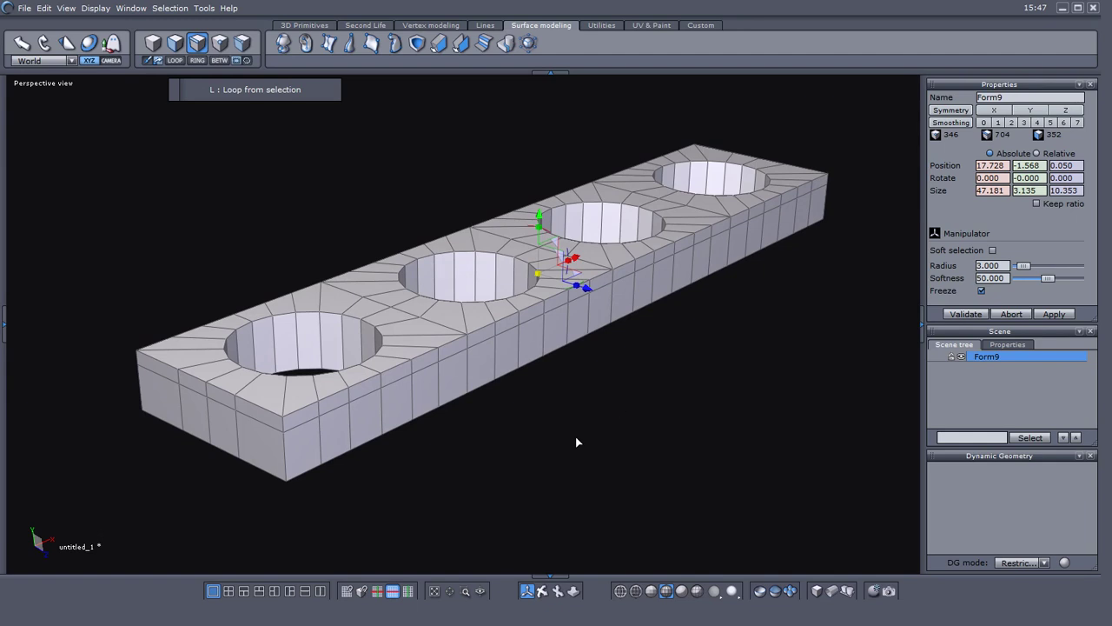